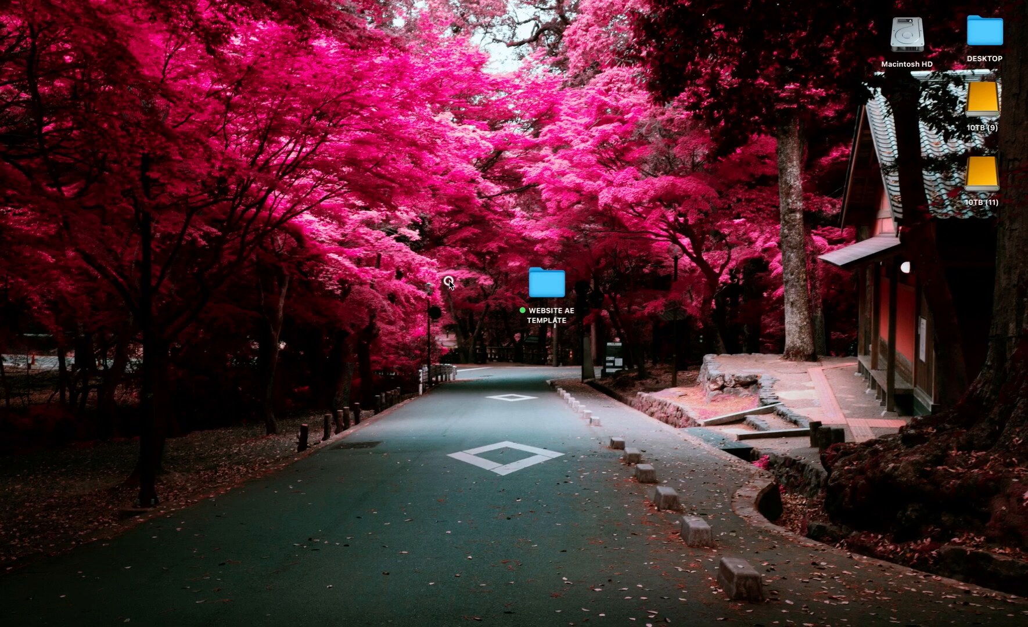
Open the WEBSITE AE TEMPLATE folder, look through its subfolders, and open SBCT - Website AE Template.aep from 01_PROJECT FILE in After Effects
double_click(547, 284)
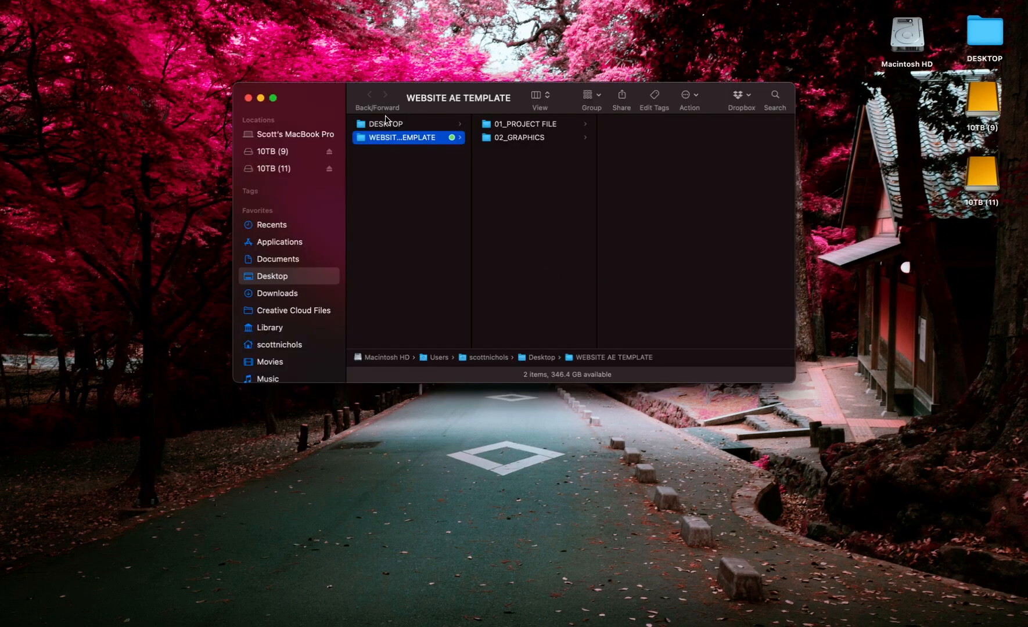
drag(323, 93, 236, 77)
click(431, 108)
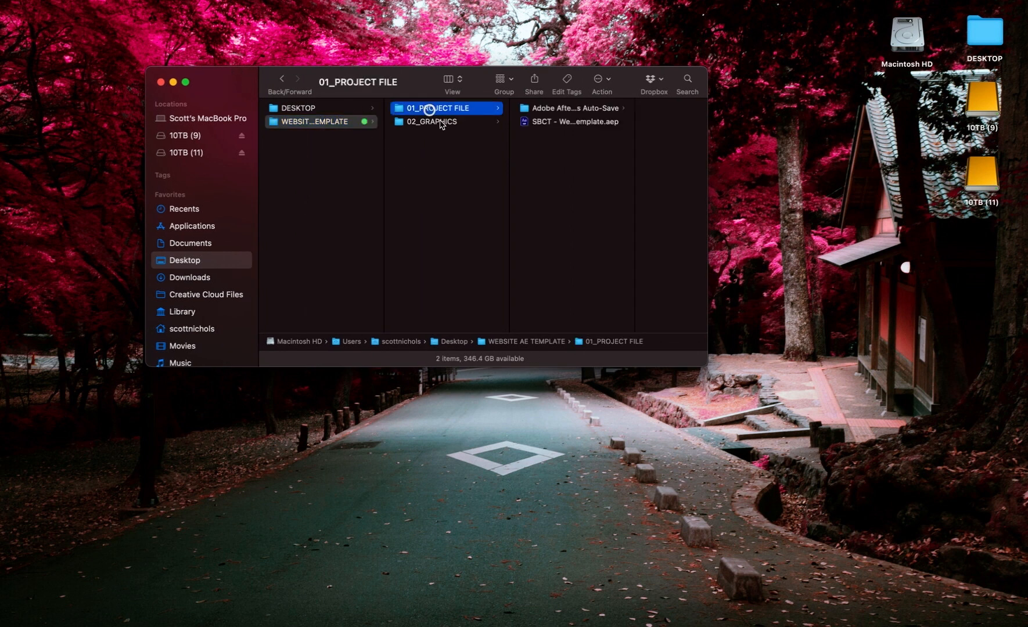
click(450, 123)
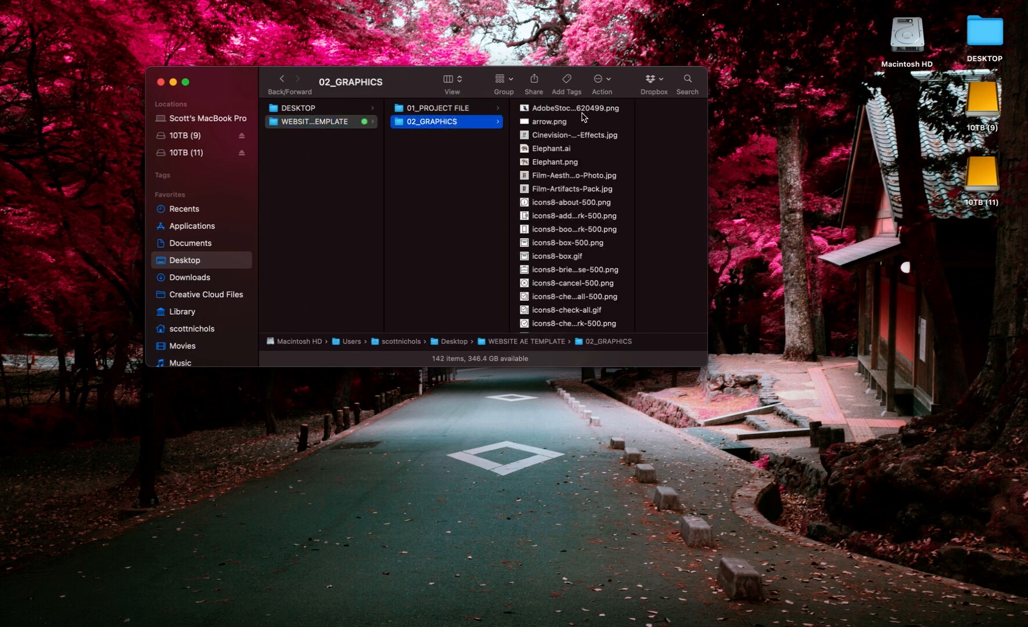
click(430, 108)
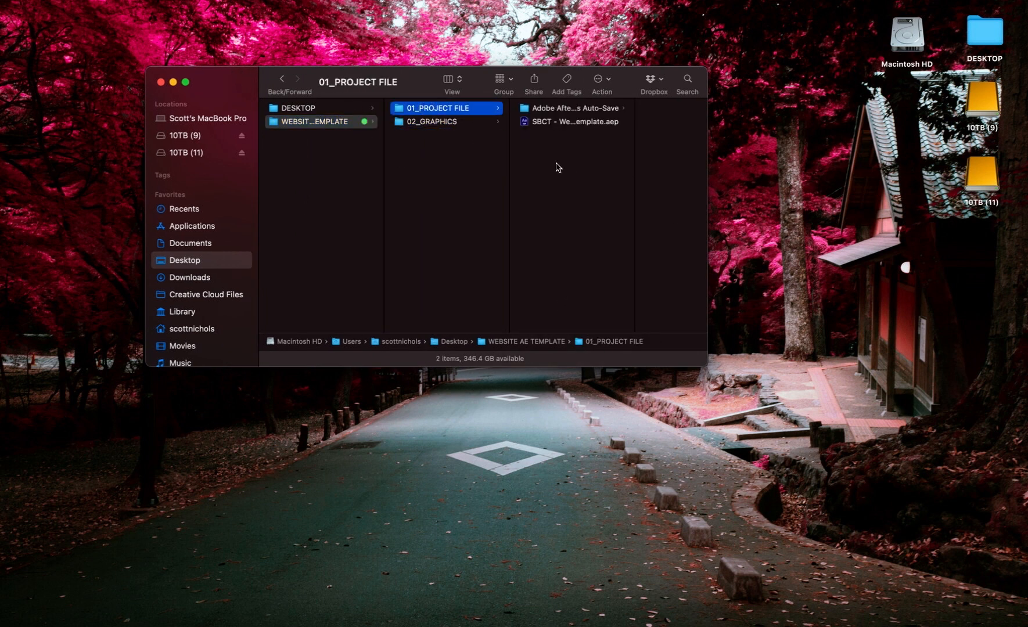
double_click(524, 122)
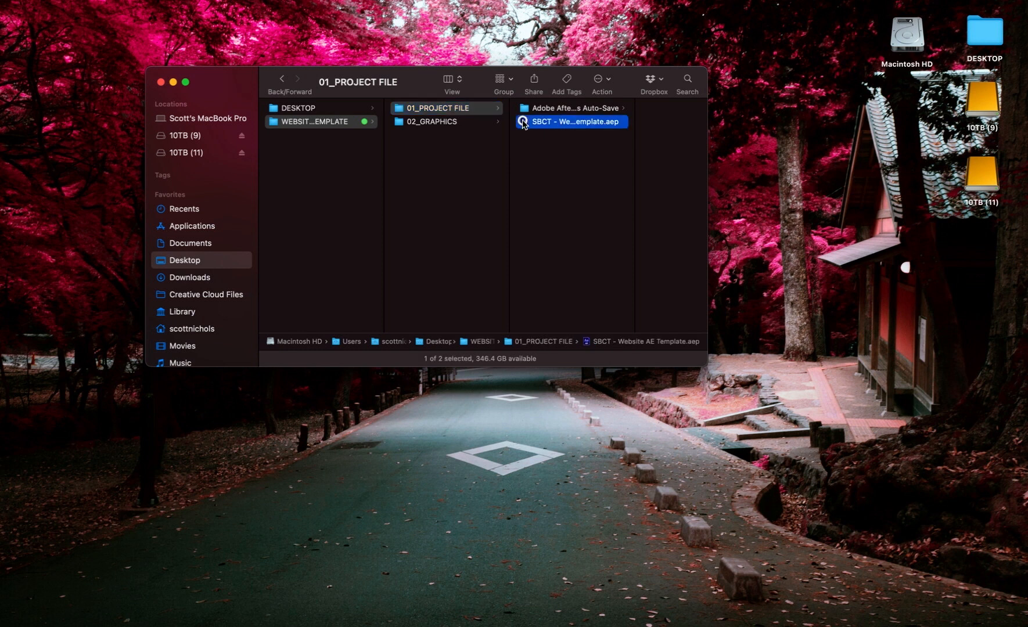
click(264, 563)
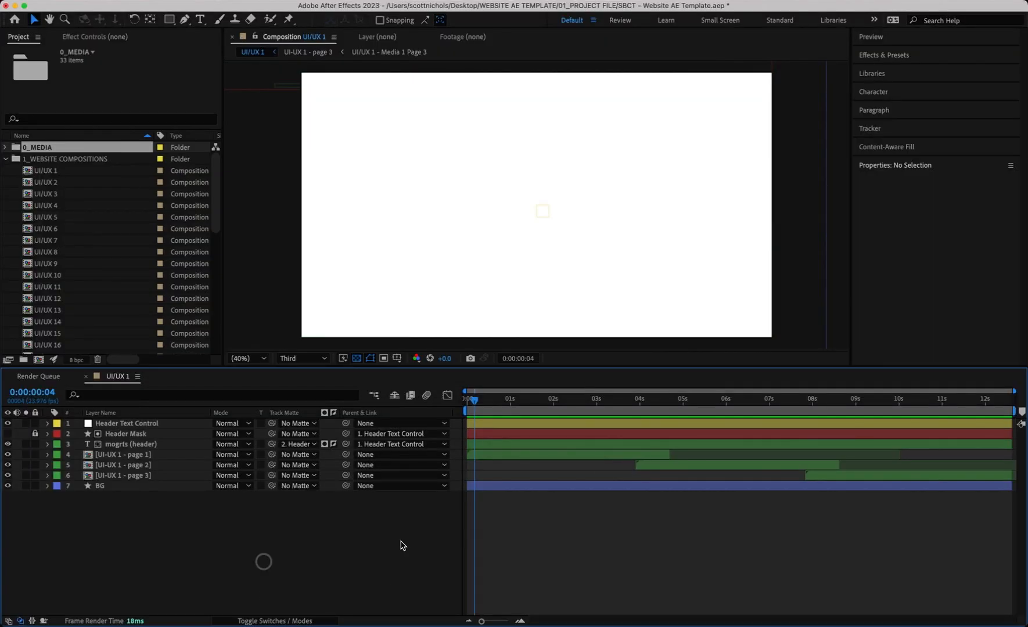
Preview the UI/UX 1 composition by scrubbing its opening up to 0:00:03:09
click(492, 401)
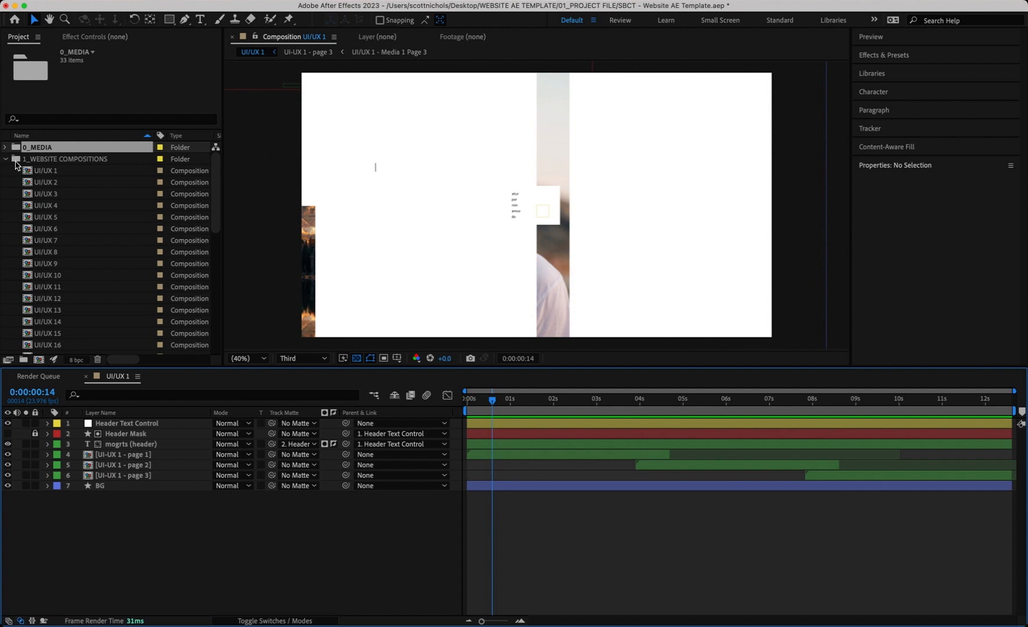
click(13, 161)
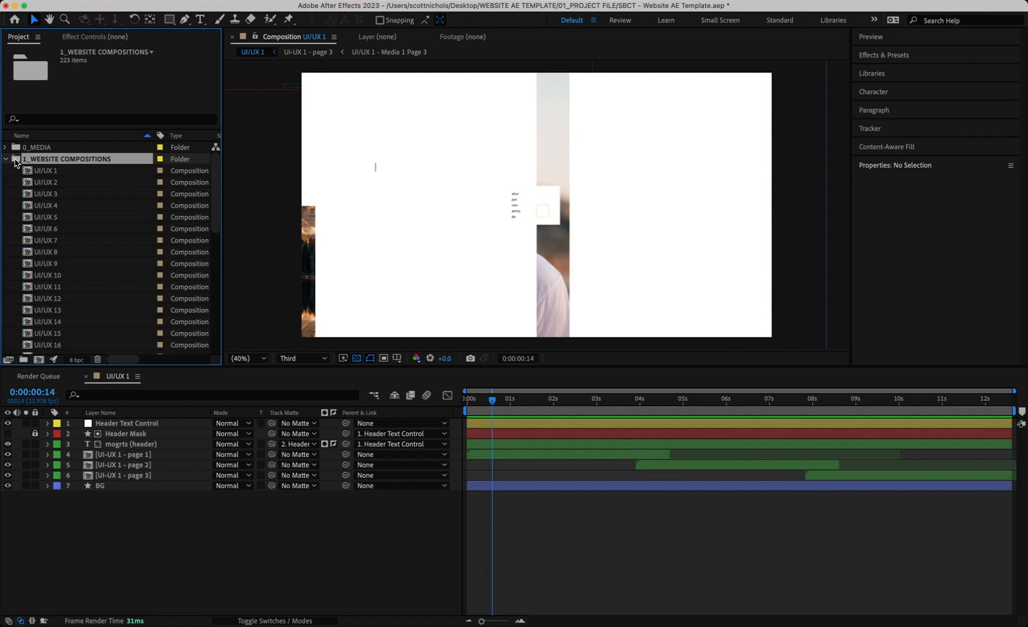
drag(529, 401, 612, 405)
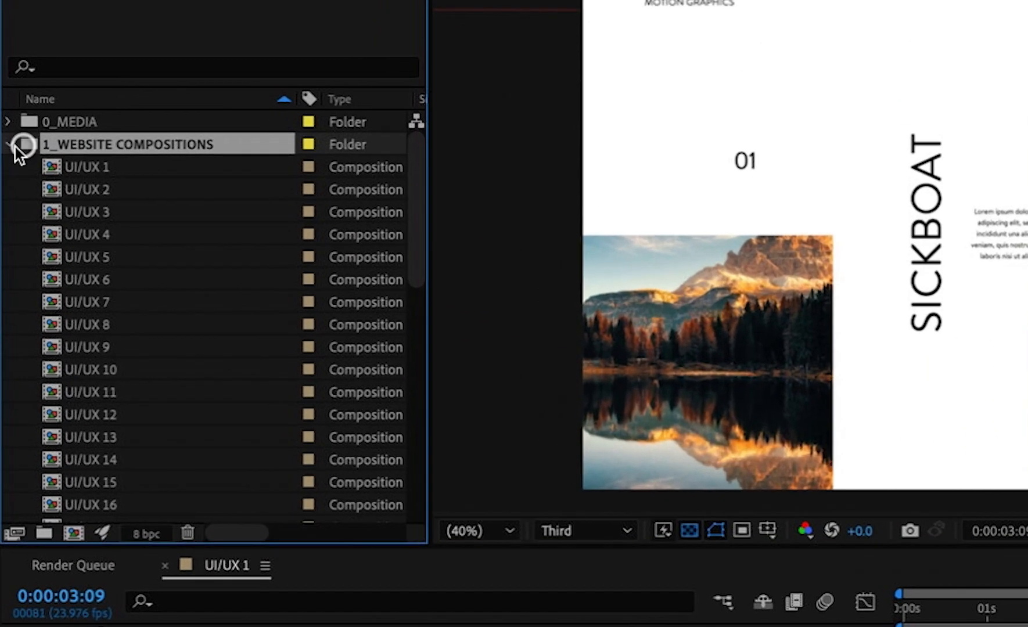
Collapse the 1_WEBSITE COMPOSITIONS folder, expand 0_MEDIA to show its subfolders, and save the project
click(6, 158)
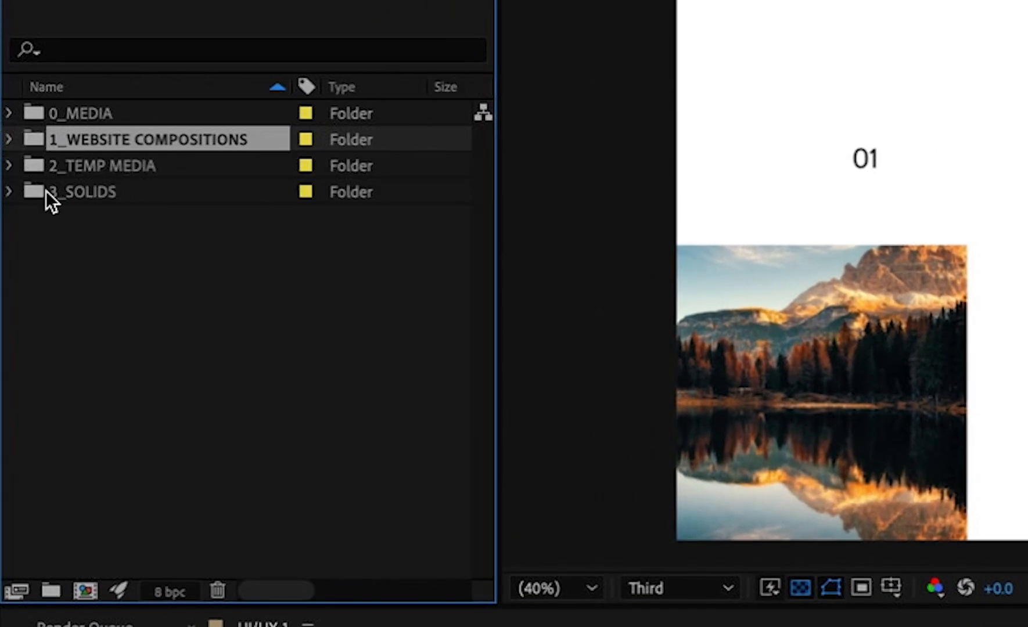
click(138, 283)
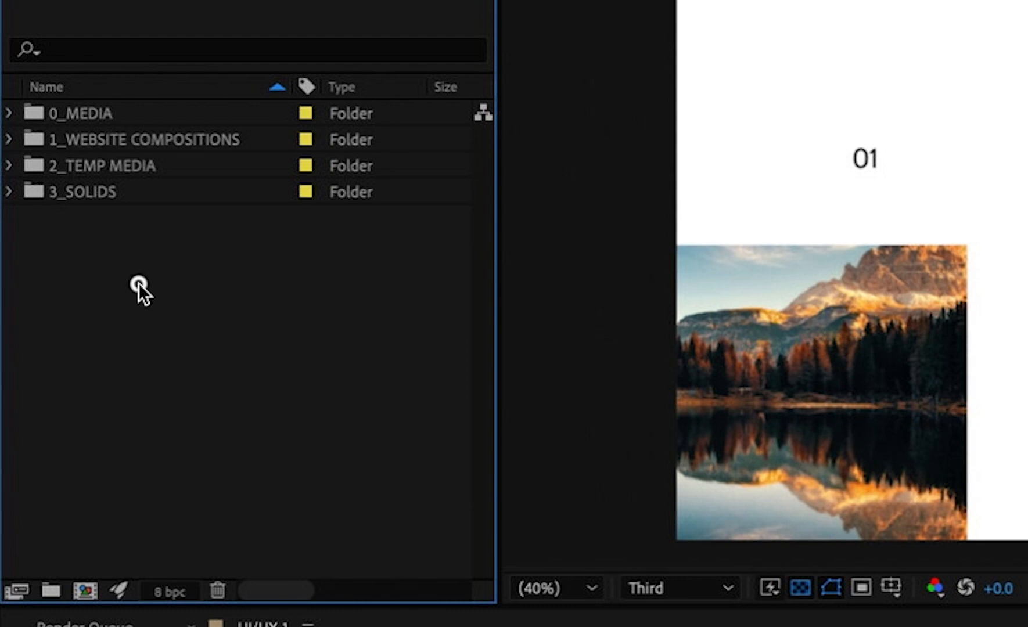
click(10, 114)
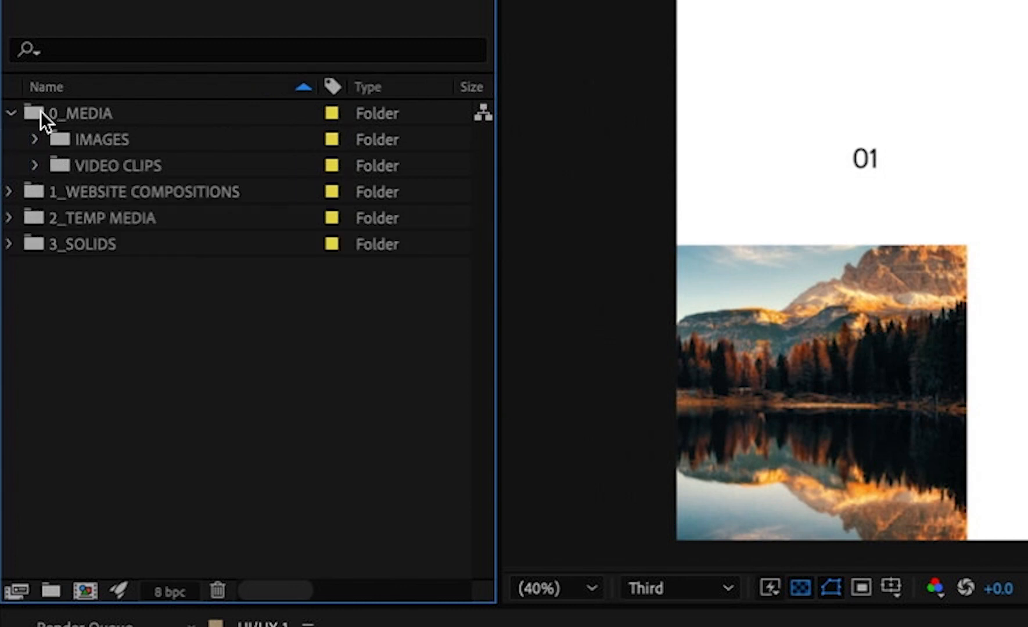
key(ctrl+s)
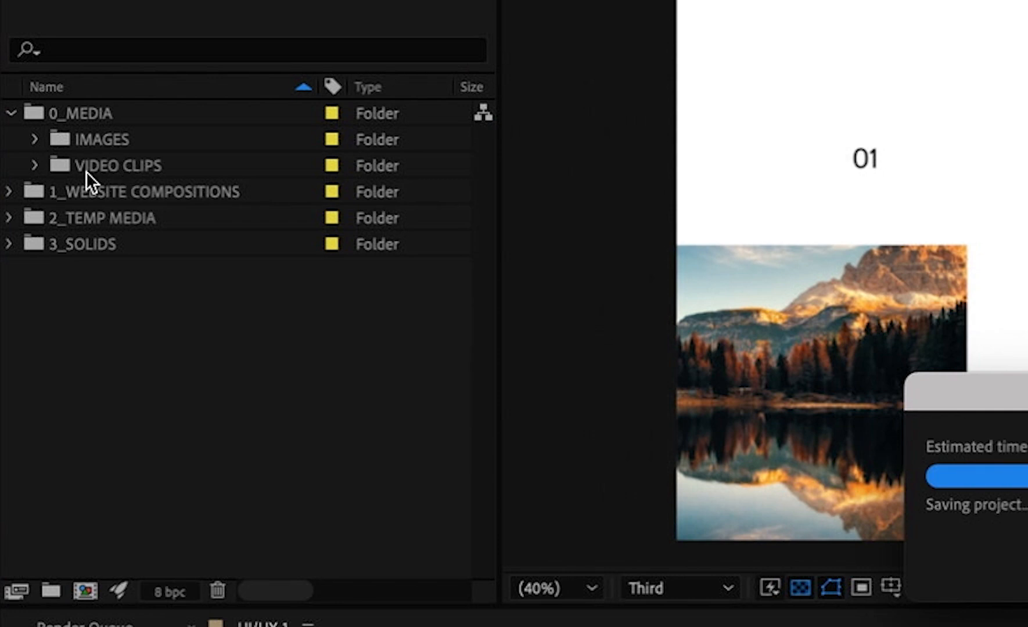
Expand 1_WEBSITE COMPOSITIONS, enlarge the project list to show all twenty UI/UX compositions, and collapse the z_precomps folder
click(20, 187)
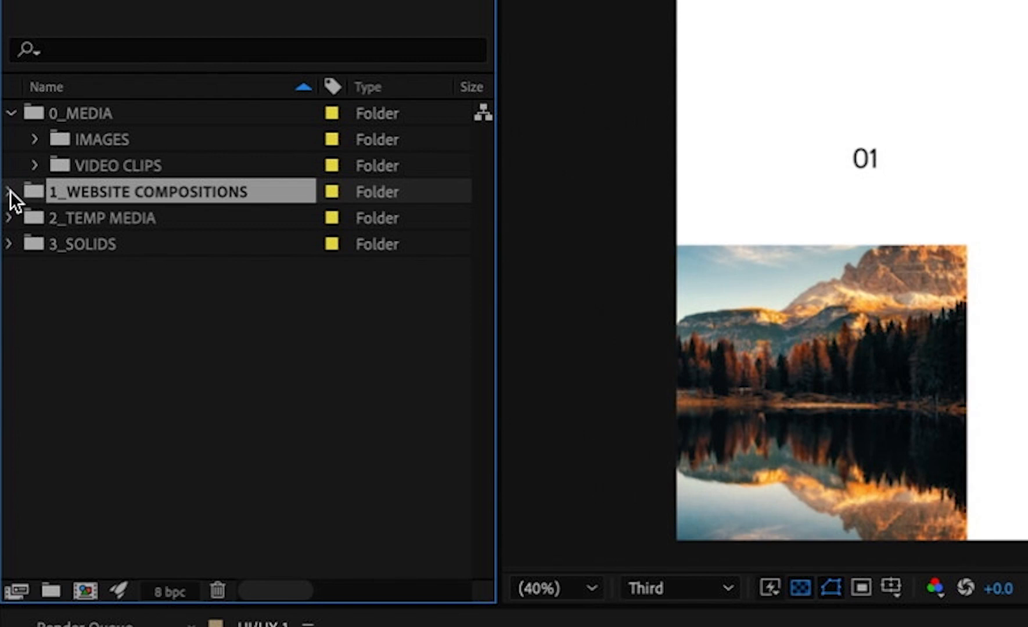
click(9, 192)
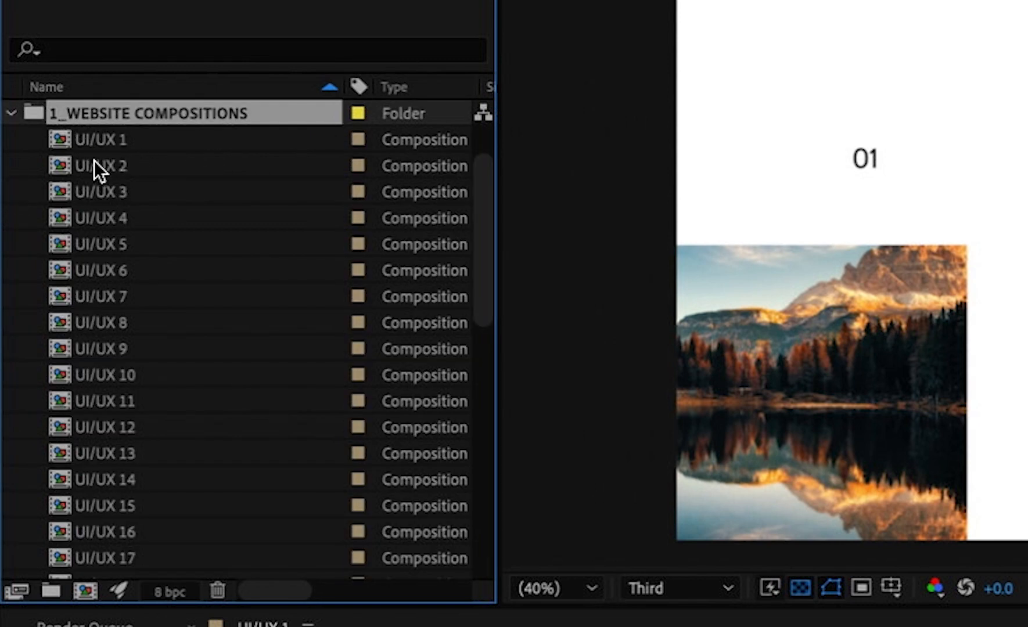
scroll(95, 161, down, 3)
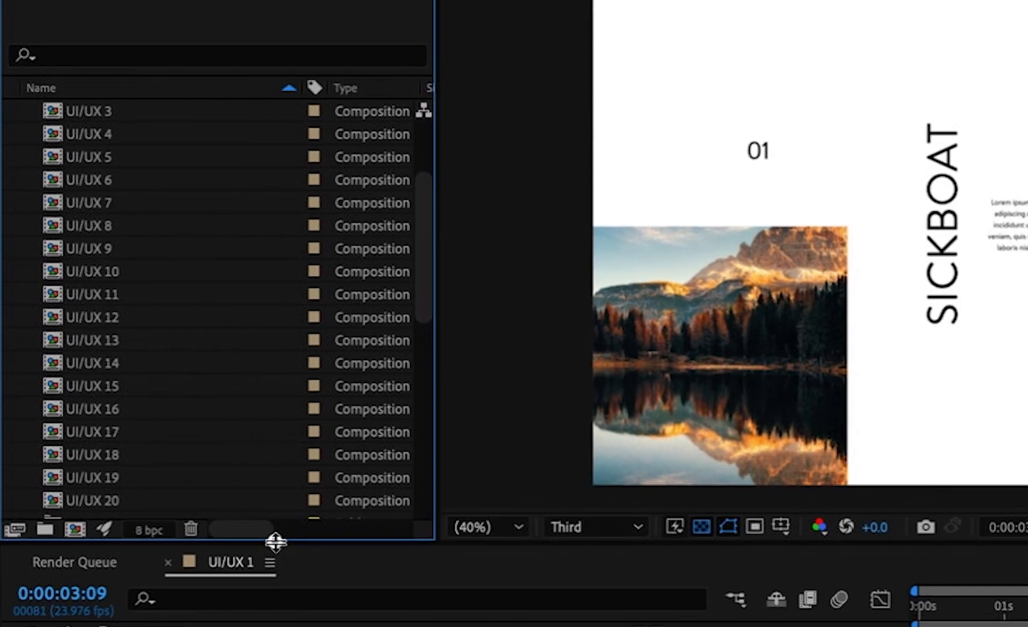
drag(307, 606, 227, 591)
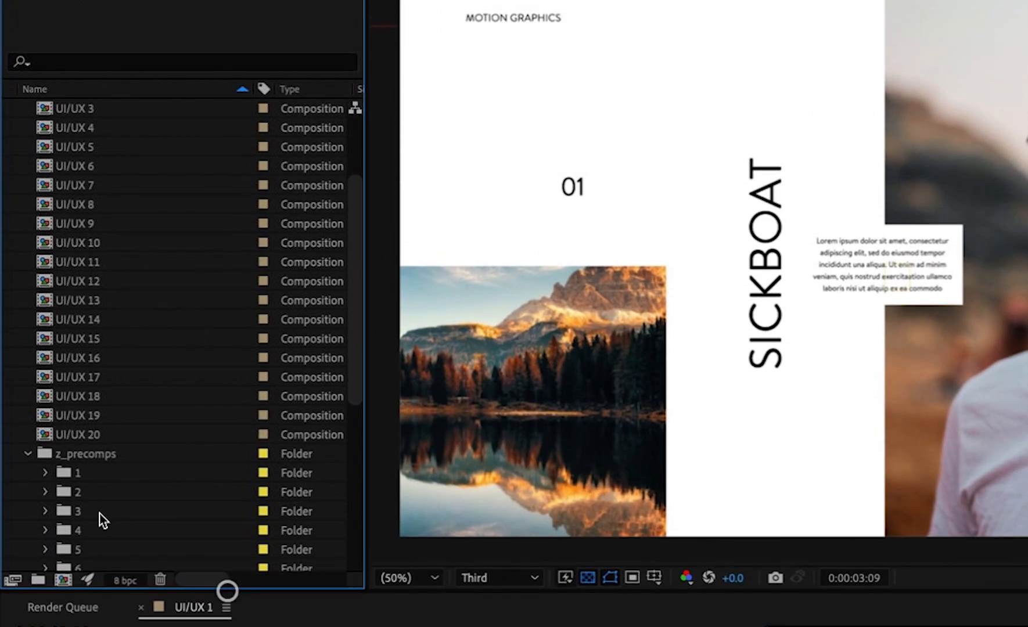
click(29, 453)
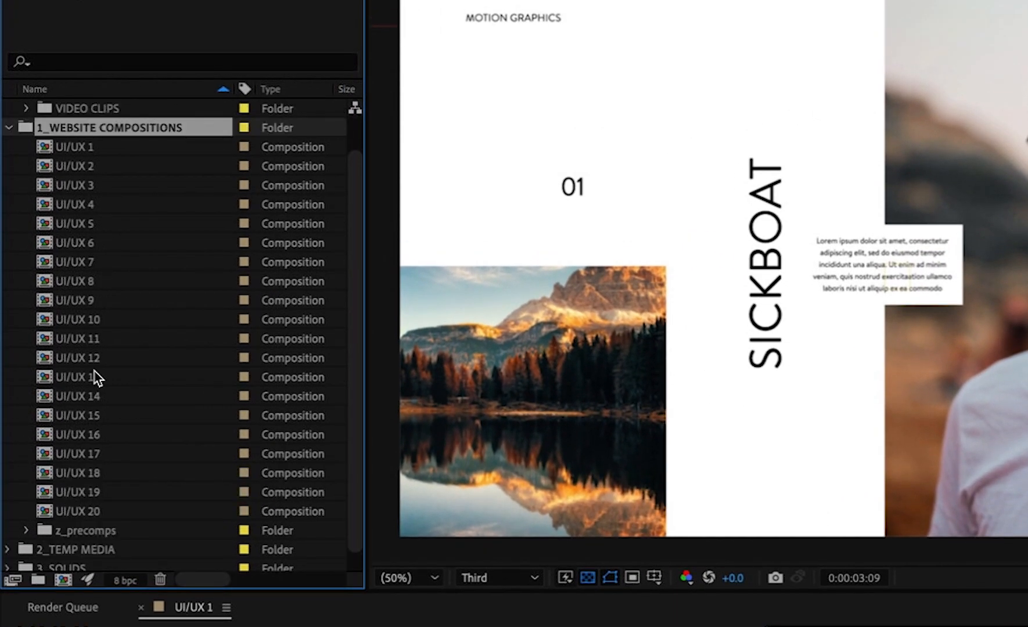
Open the UI/UX 10 composition, scrub it through to 0:00:13:12, and expand the z_precomps folder
double_click(42, 320)
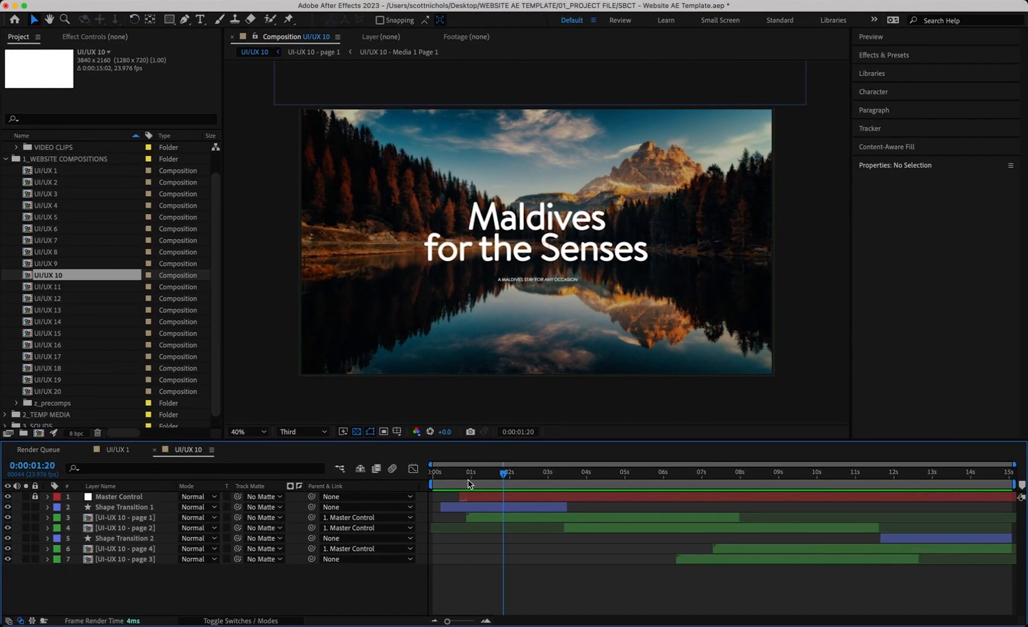
drag(469, 484, 951, 501)
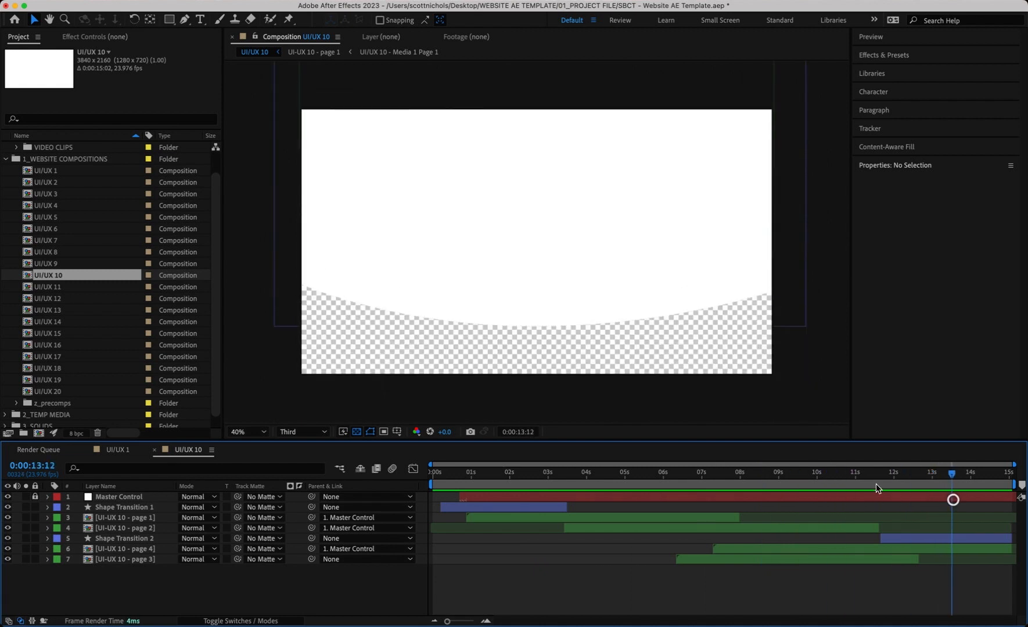
click(23, 404)
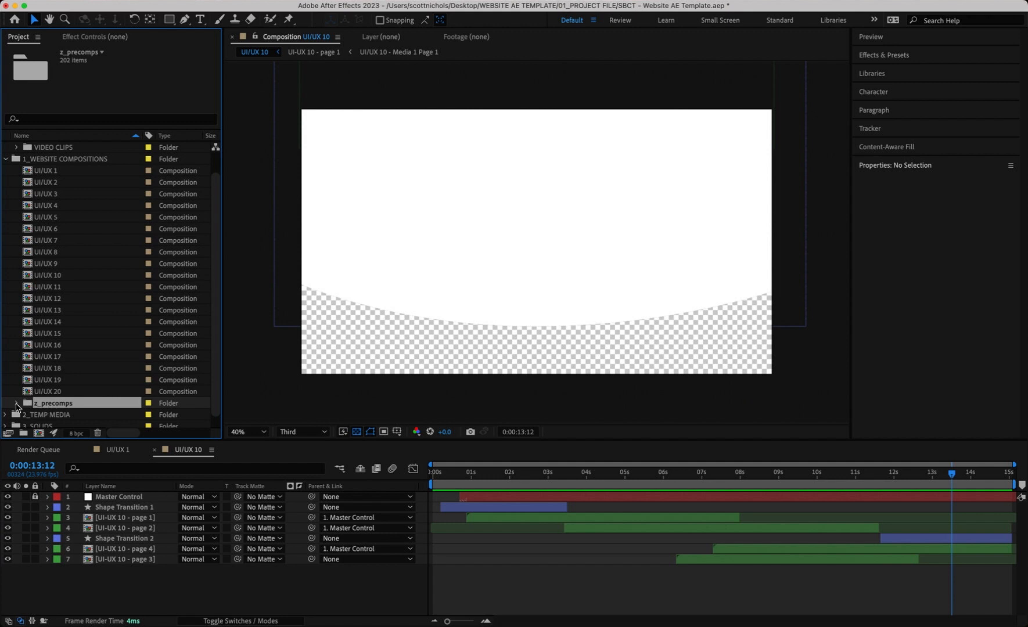
click(17, 403)
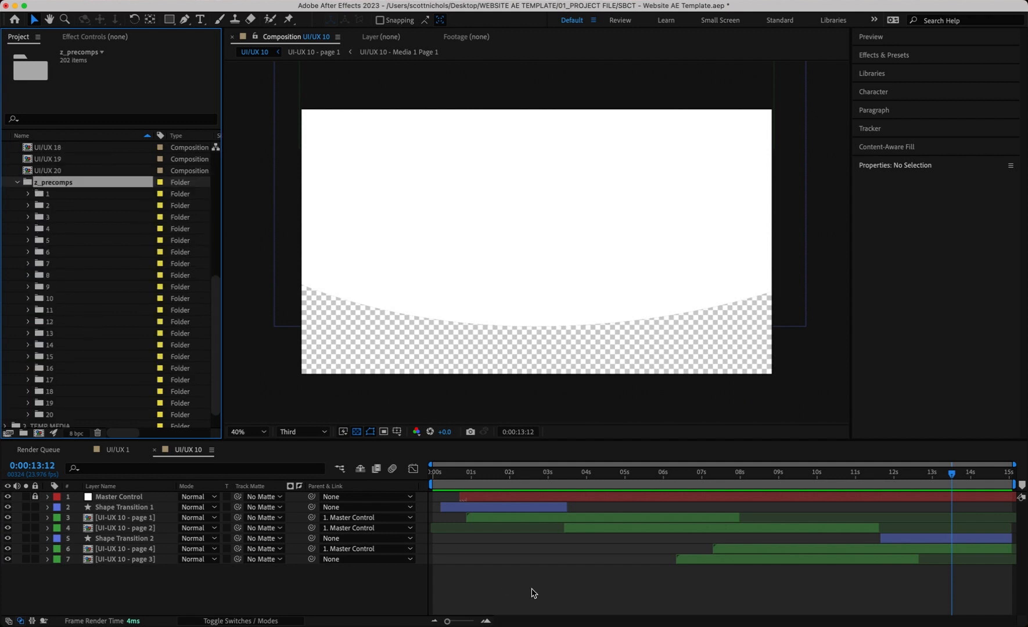
Close the UI/UX 10 composition and scrub UI/UX 1 forward to 0:00:05:07
click(155, 450)
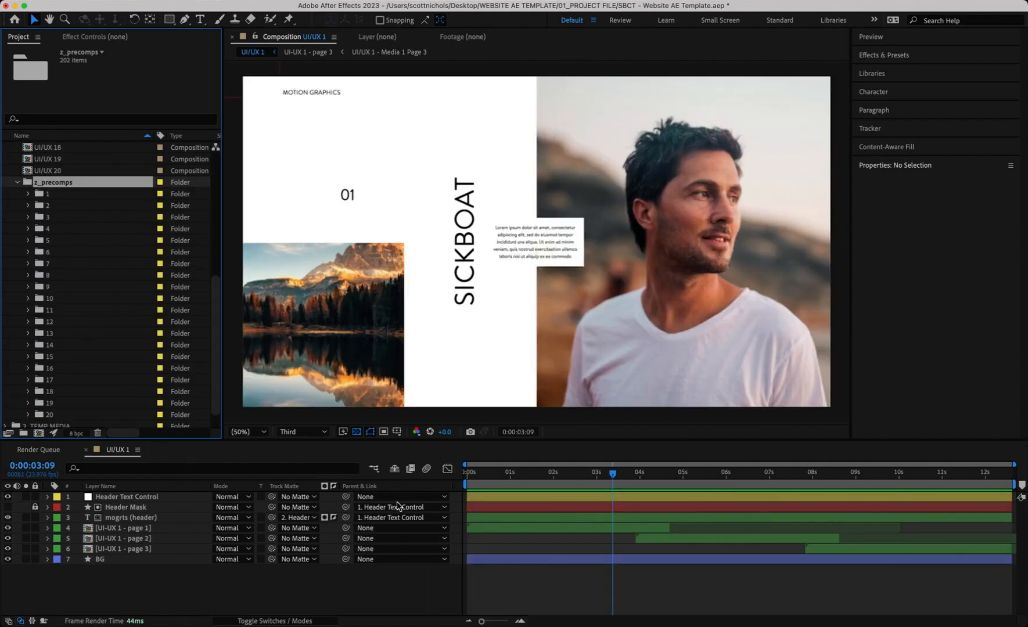
click(503, 473)
drag(522, 478, 694, 488)
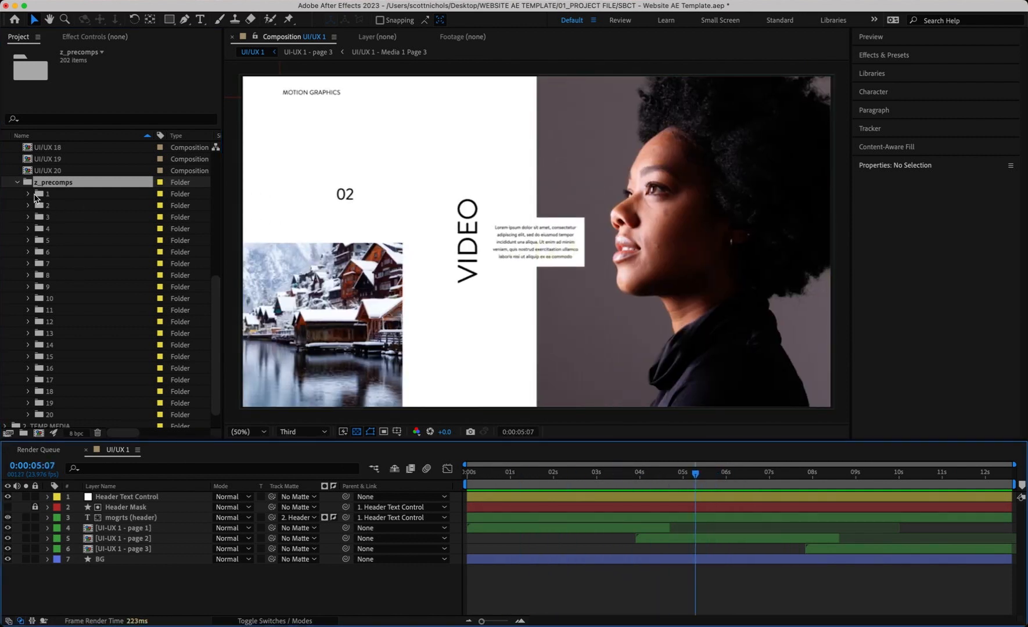
Inspect the page and media precomps in folder 1 of z_precomps, and collapse both folders
scroll(56, 306, up, 6)
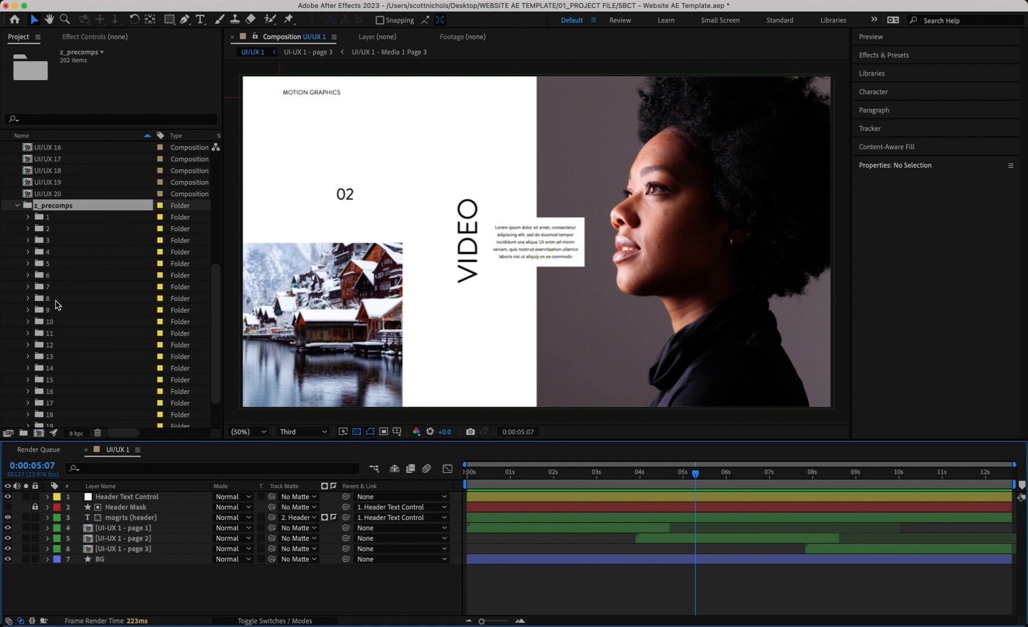
click(40, 267)
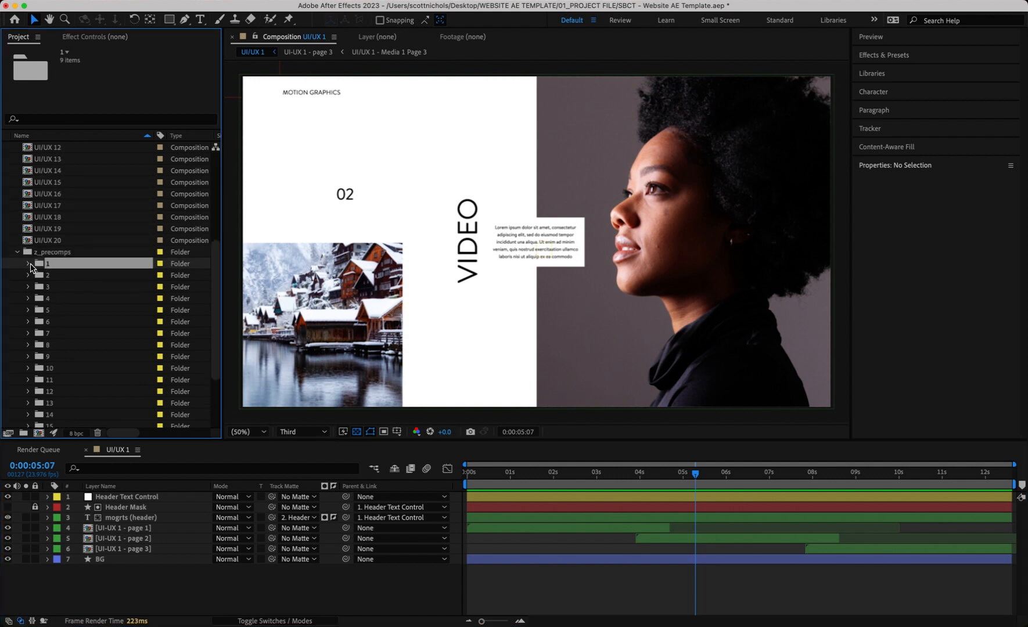
click(29, 264)
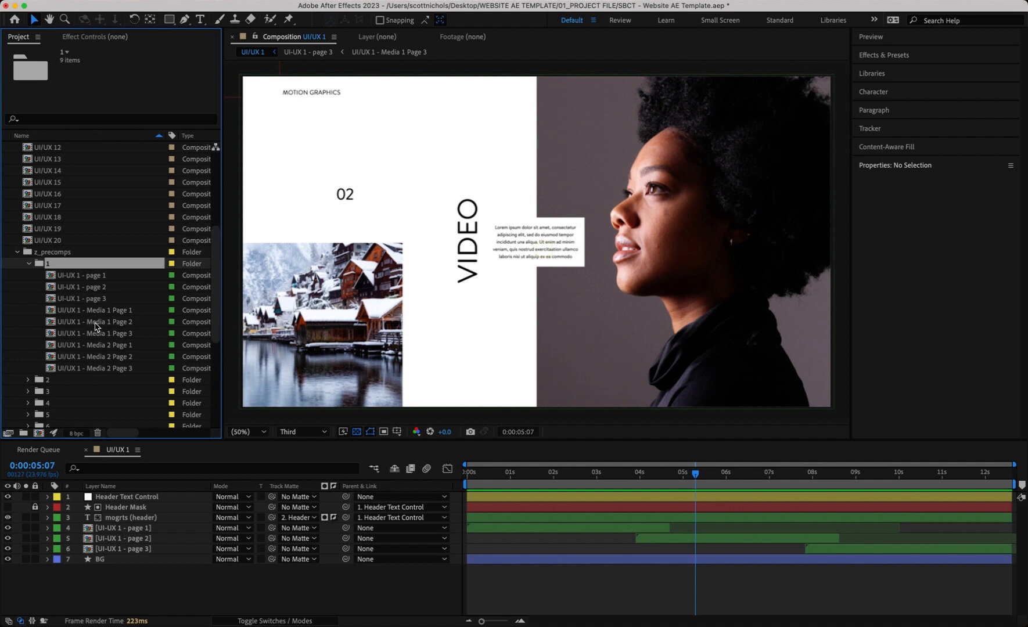
click(29, 263)
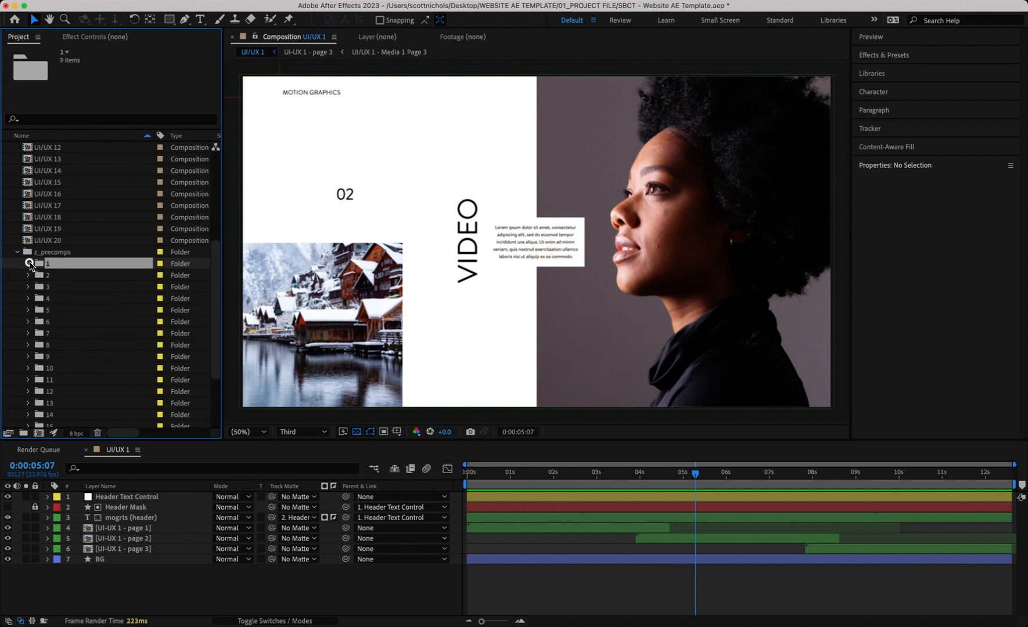
click(29, 264)
click(29, 265)
click(17, 252)
Expand the 3_SOLIDS folder to view its contents and return to the start of the project list
scroll(42, 413, down, 1)
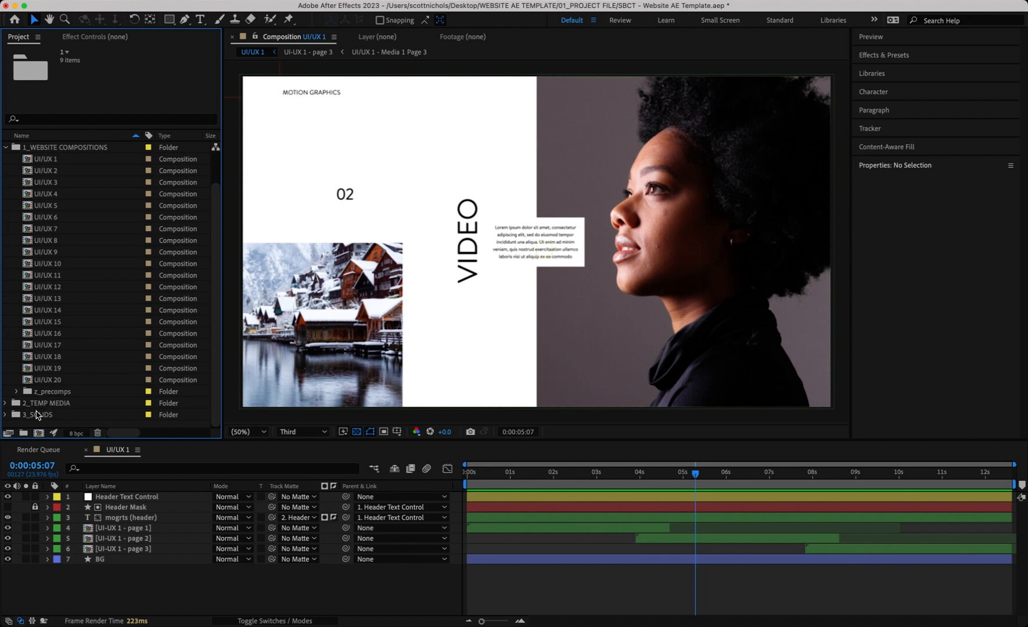
click(6, 414)
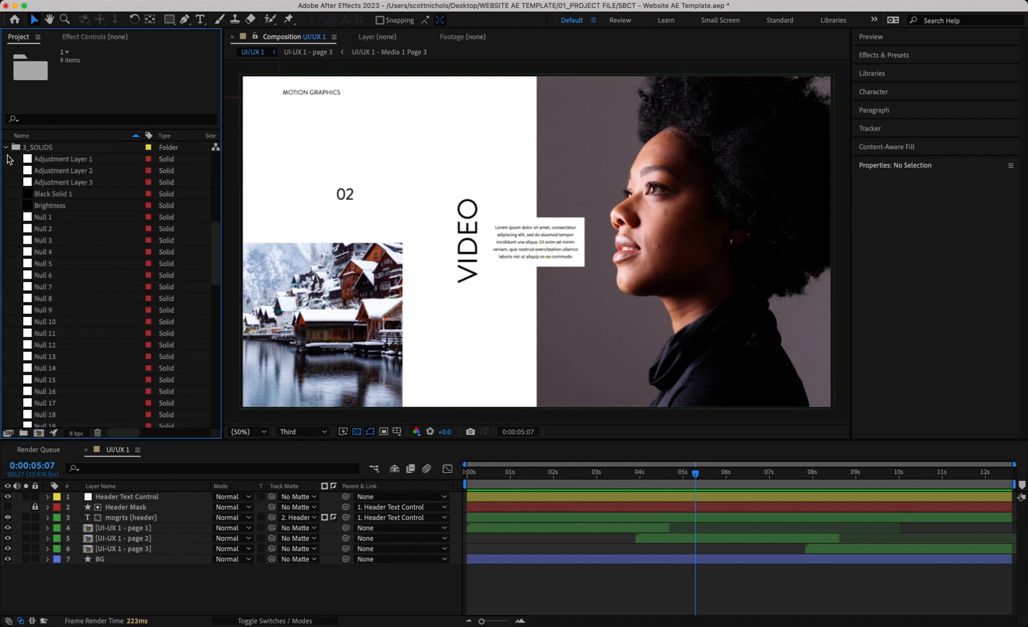
scroll(46, 335, up, 10)
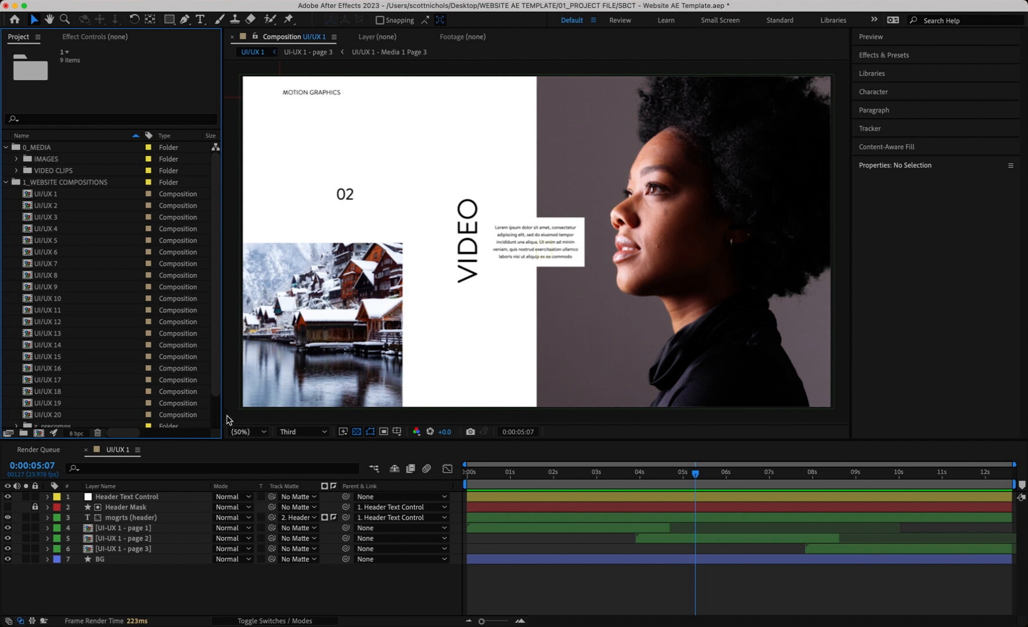
Scrub repeatedly through the first three seconds of UI/UX 1 to preview its first page animation
drag(531, 475, 570, 475)
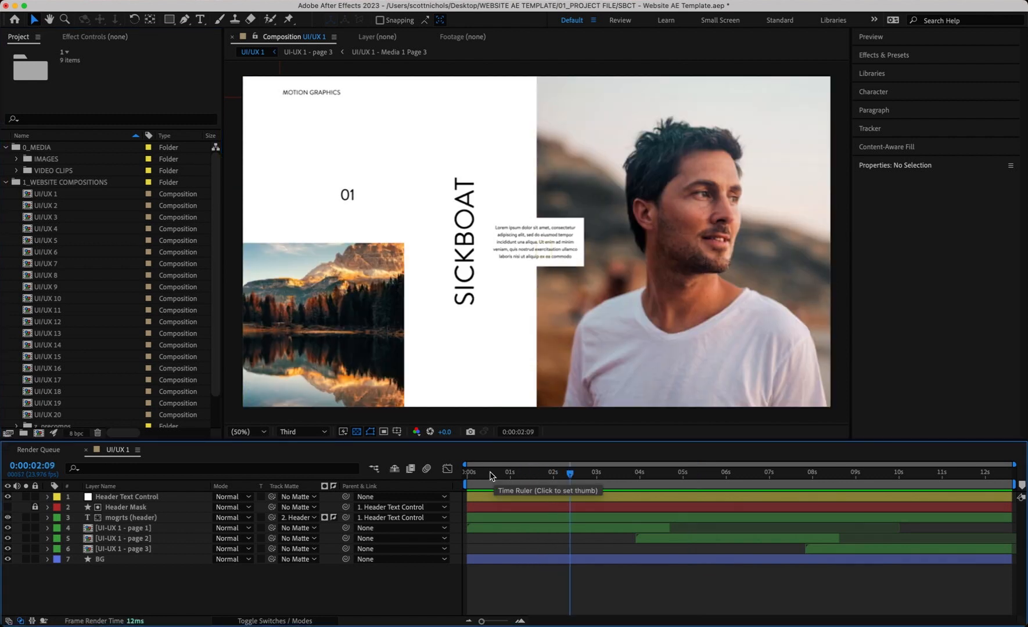
click(493, 476)
drag(527, 475, 579, 477)
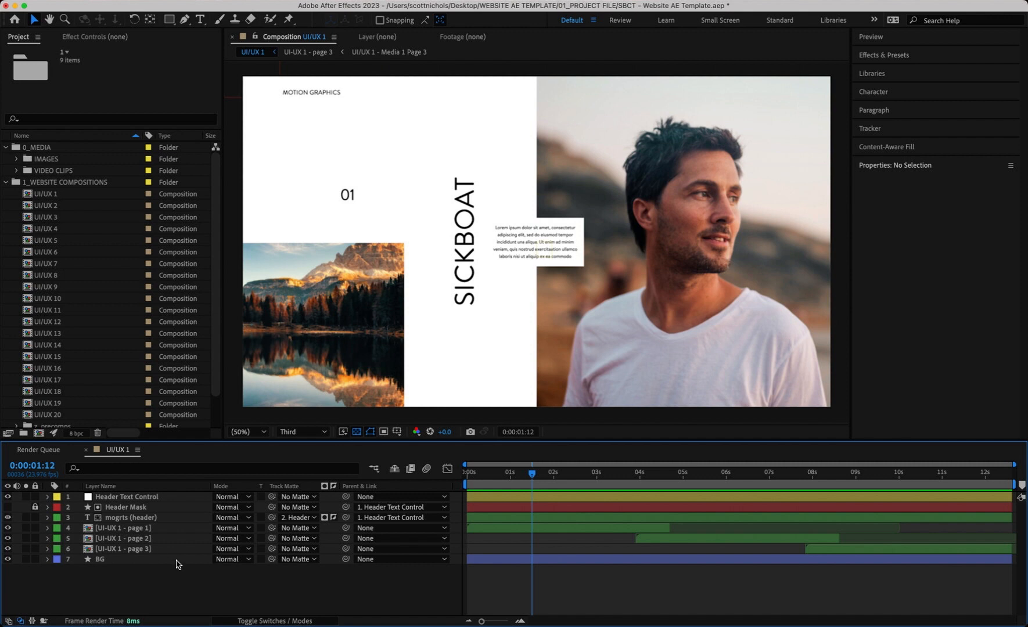
click(577, 475)
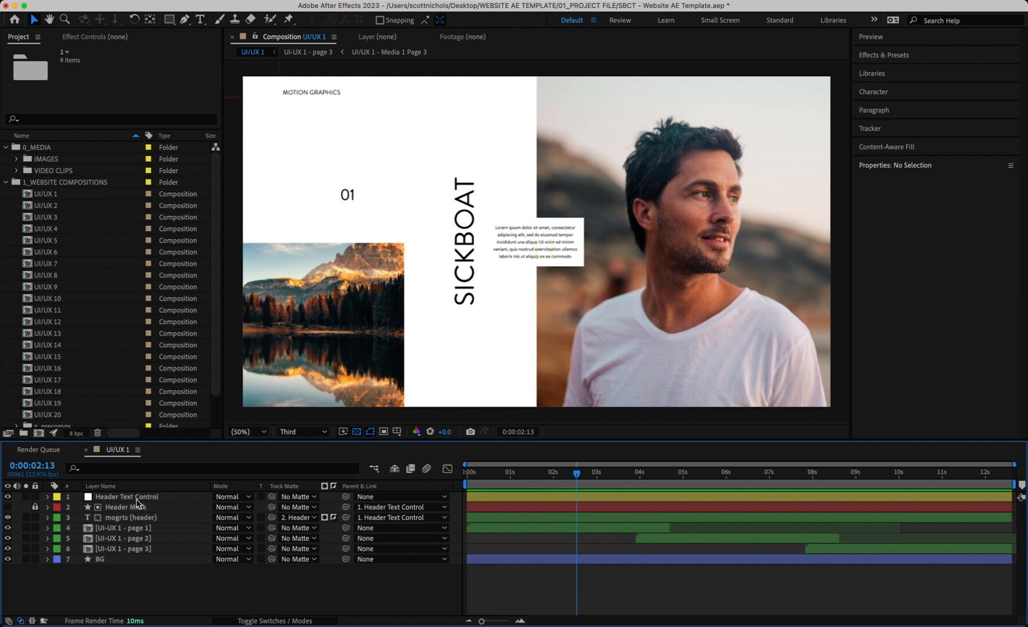
click(532, 475)
drag(533, 477, 581, 478)
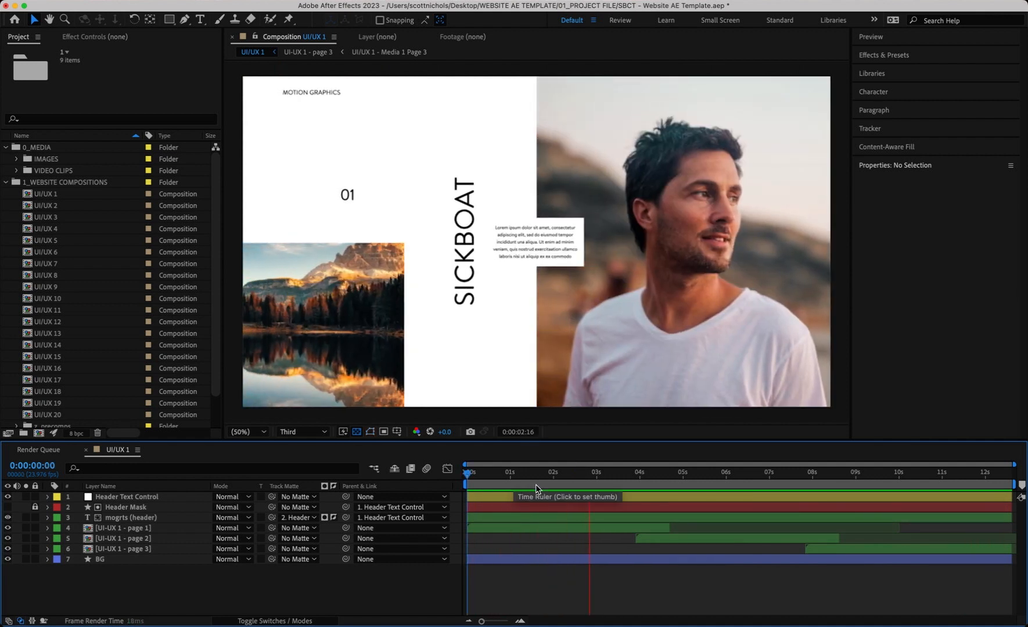
Move UI/UX 1 to 0:00:02:10 and examine the Header Text Control and mogrts (header) layers
drag(535, 488, 572, 486)
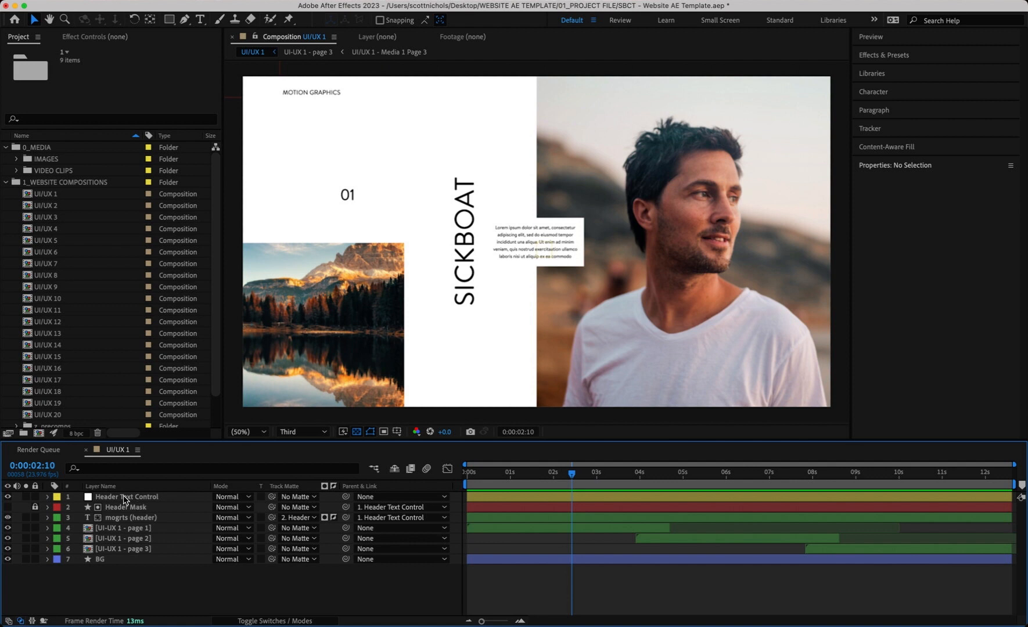
click(124, 498)
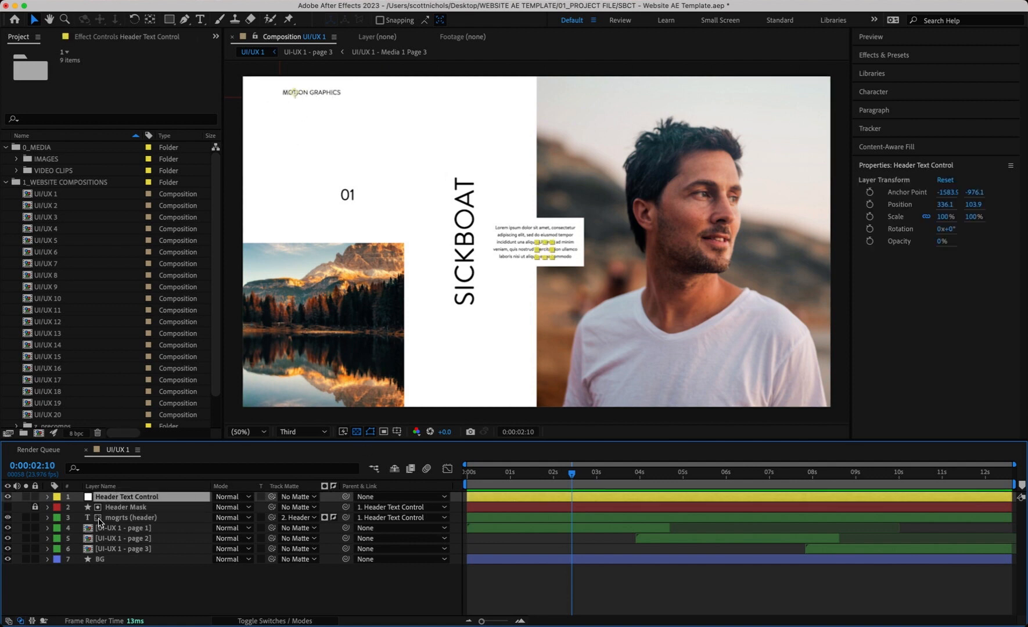
click(119, 518)
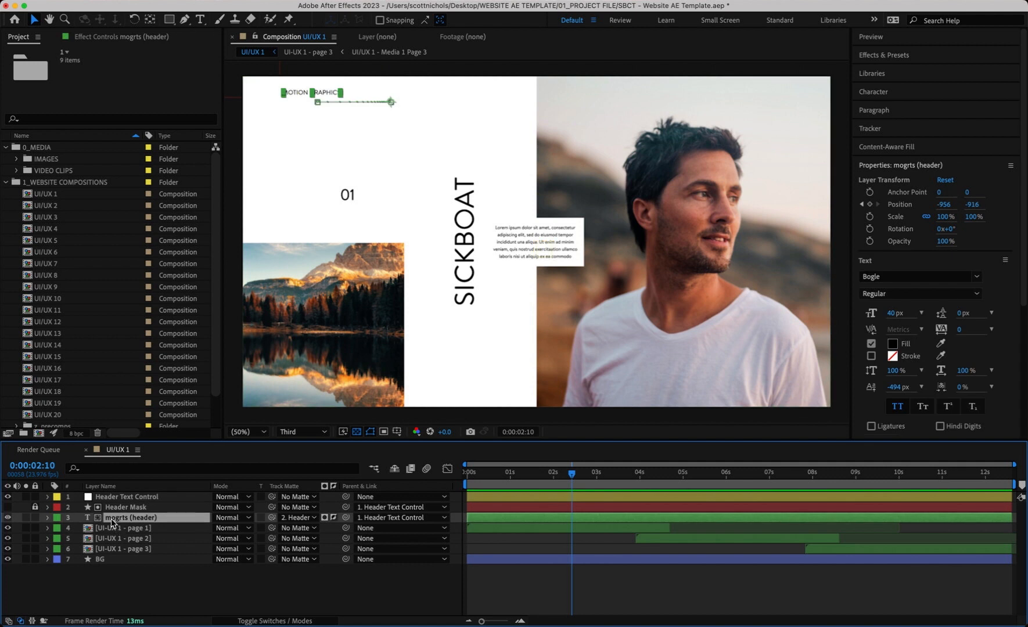
Replace the header text in UI/UX 1 with VIDEO PRODUCTIONS and scrub the opening seconds to check it
click(327, 90)
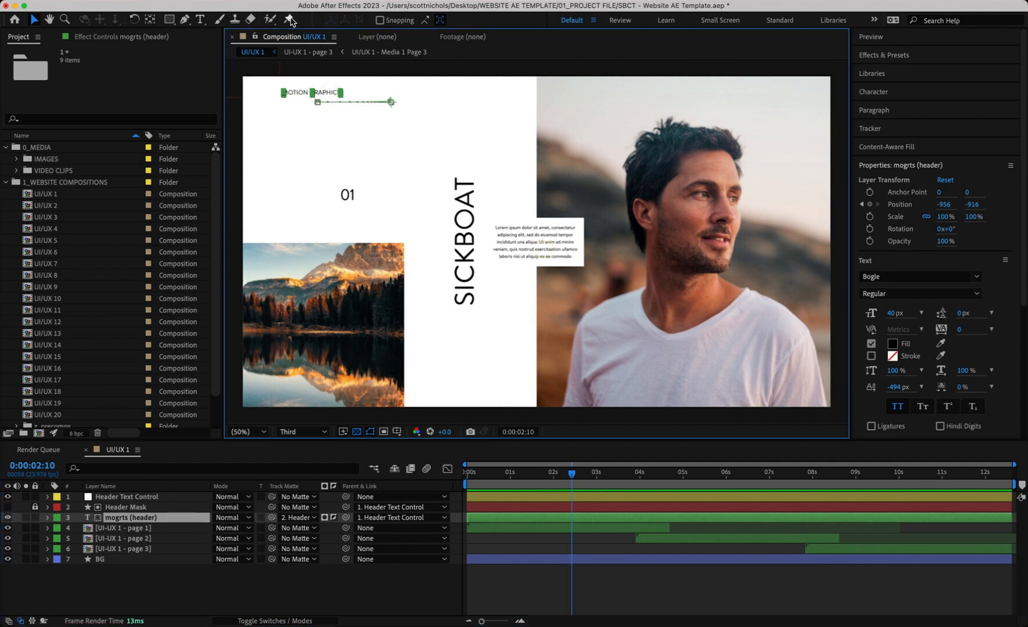
click(200, 21)
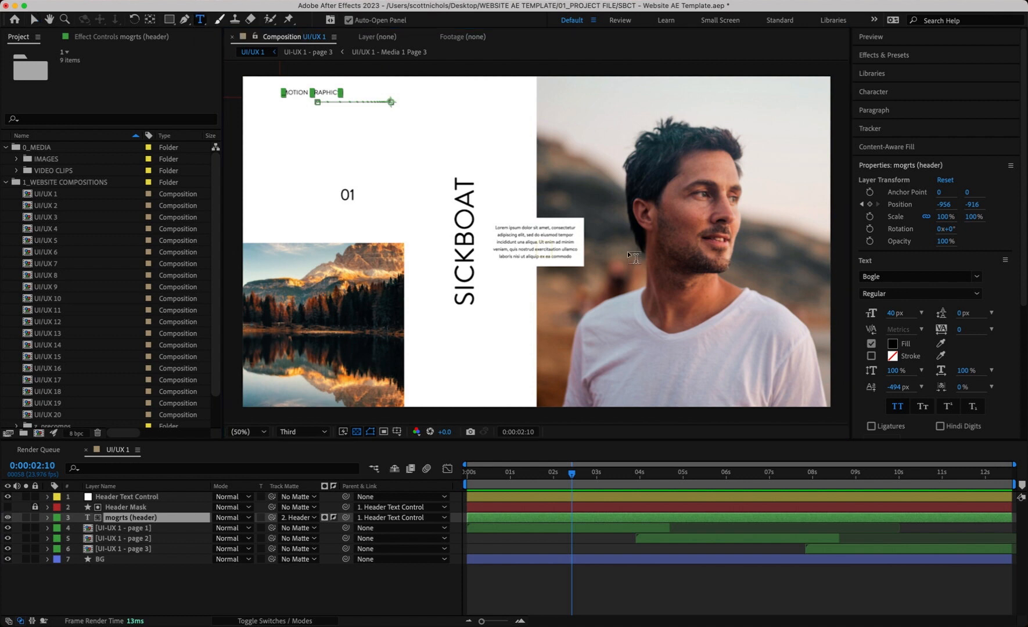
triple_click(308, 92)
text(VIDEO PRODUCTIONS)
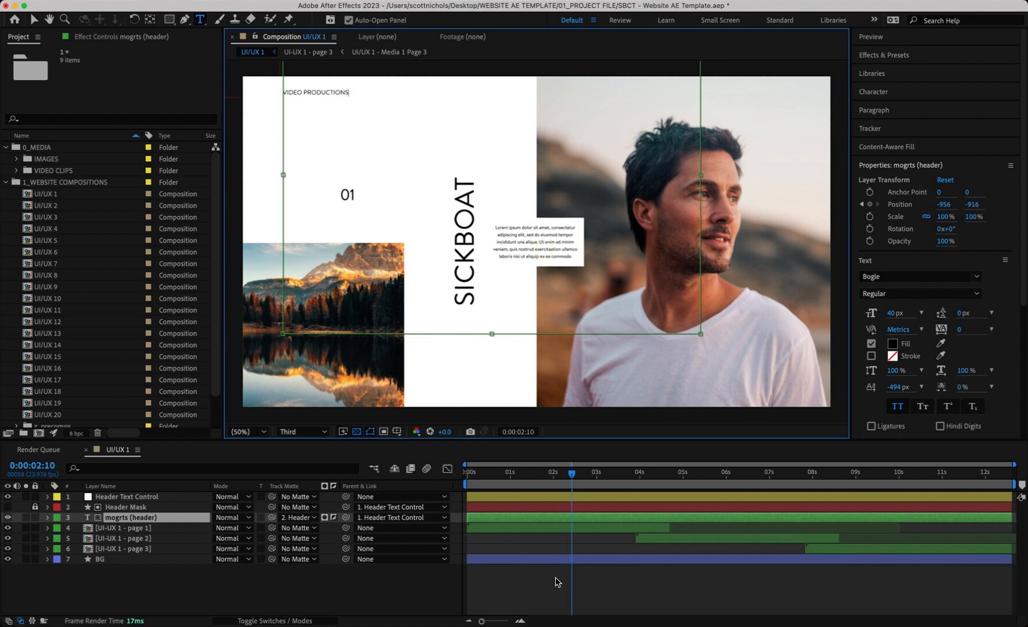
click(516, 582)
drag(509, 477, 564, 500)
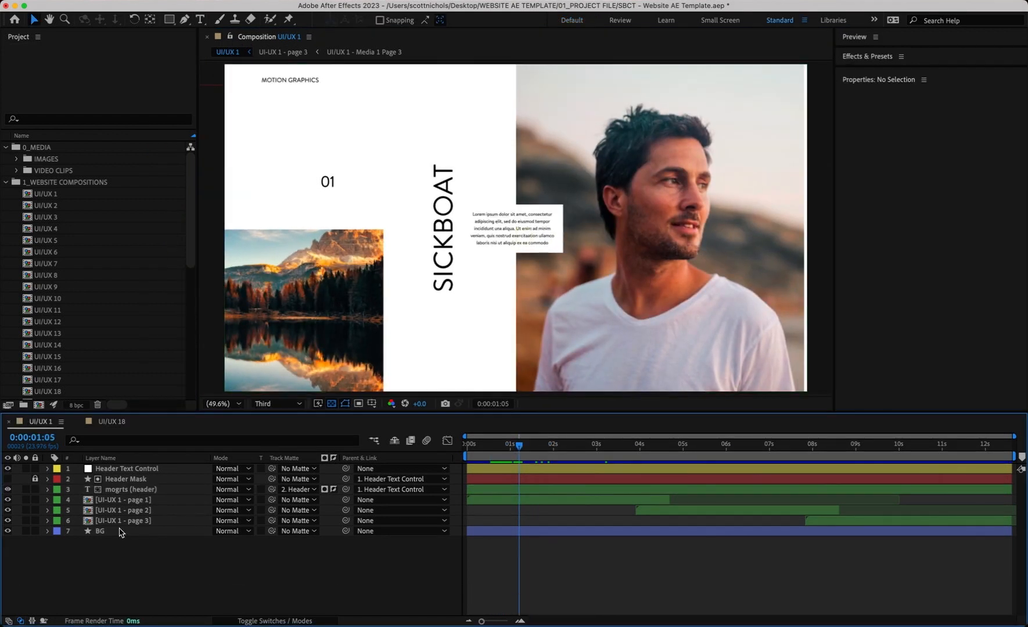
Open the UI-UX 1 - page 1 precomp and fit its view to the viewer
double_click(89, 505)
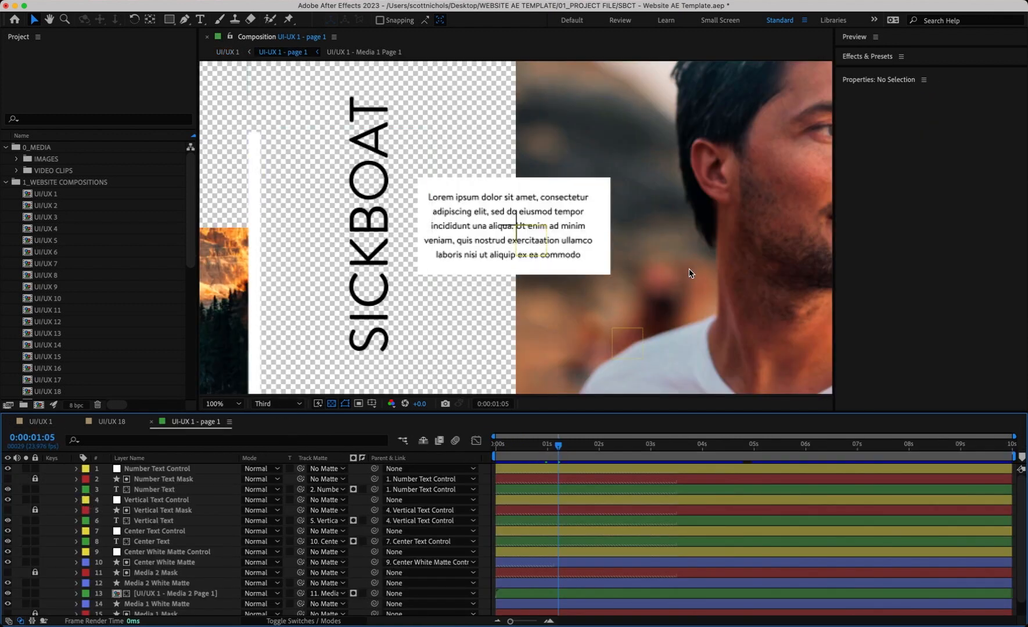
click(228, 409)
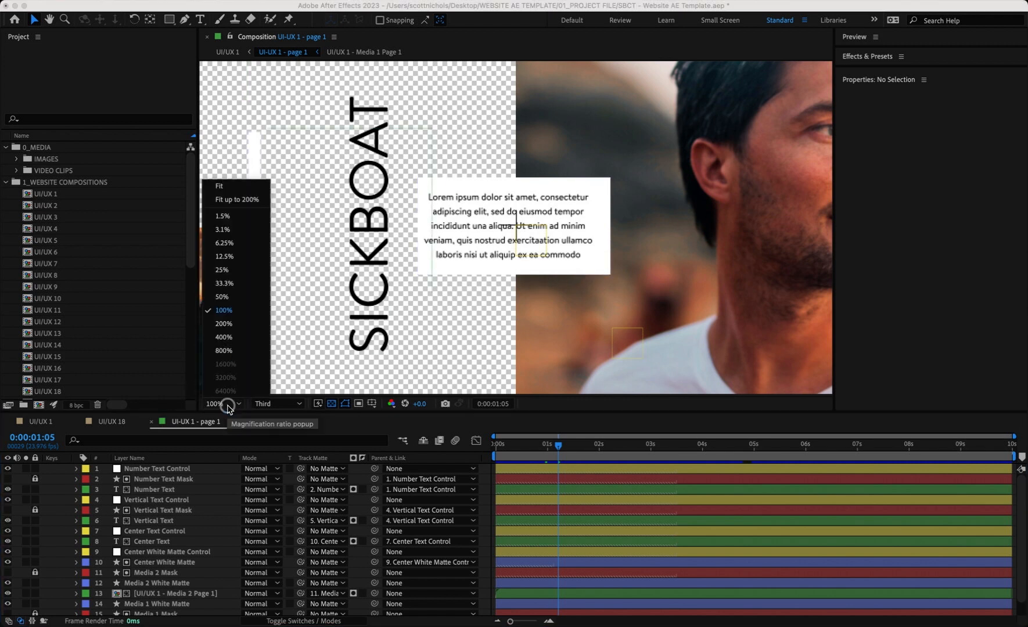
click(238, 189)
click(230, 404)
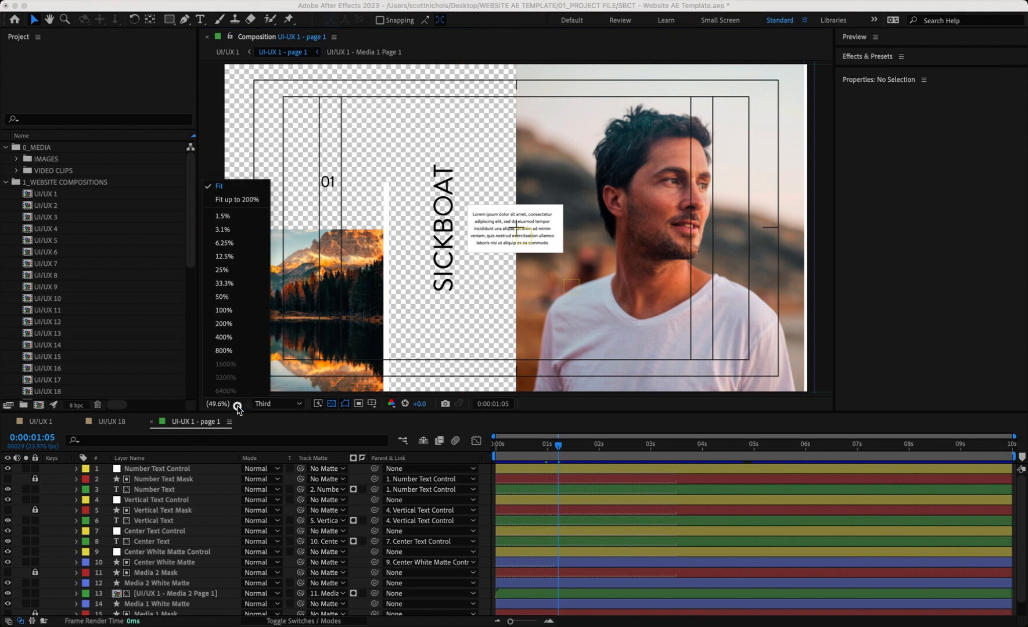
click(222, 186)
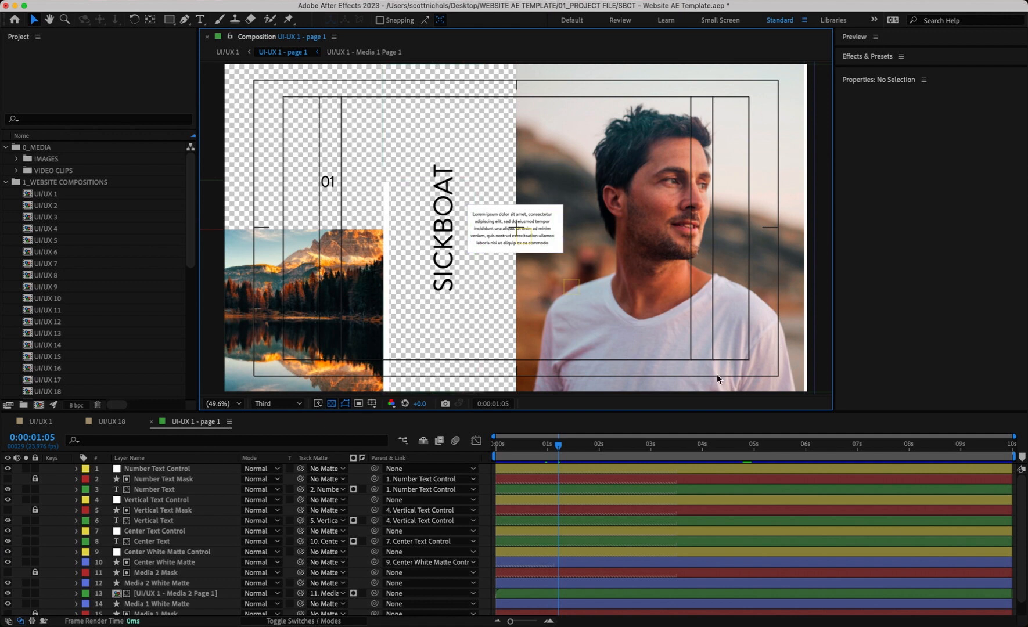
Turn off the Title/Action Safe overlay and preview the page 1 animation from its start
click(372, 405)
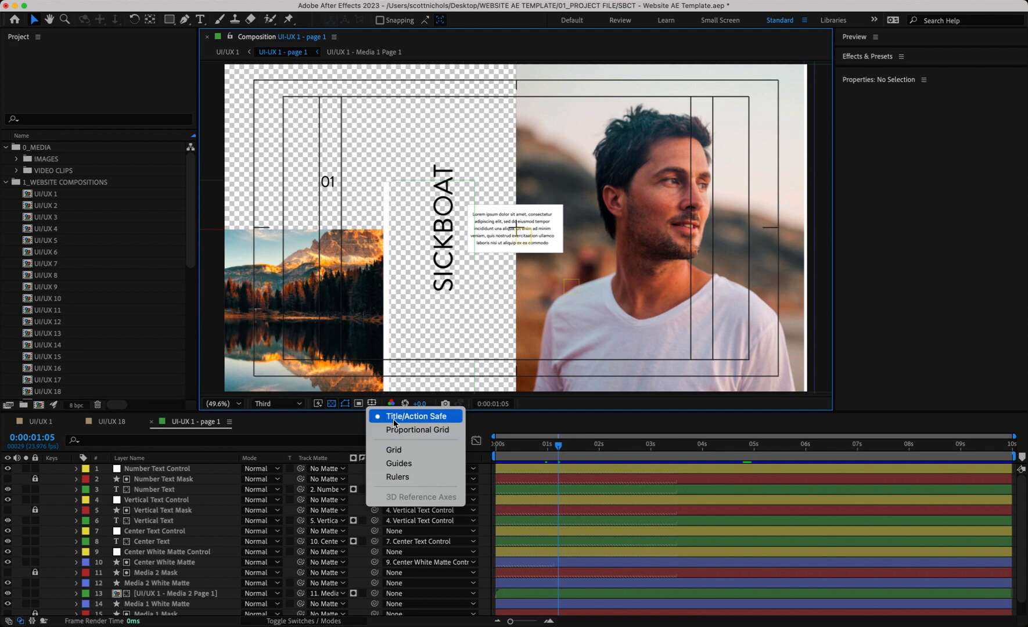
click(393, 423)
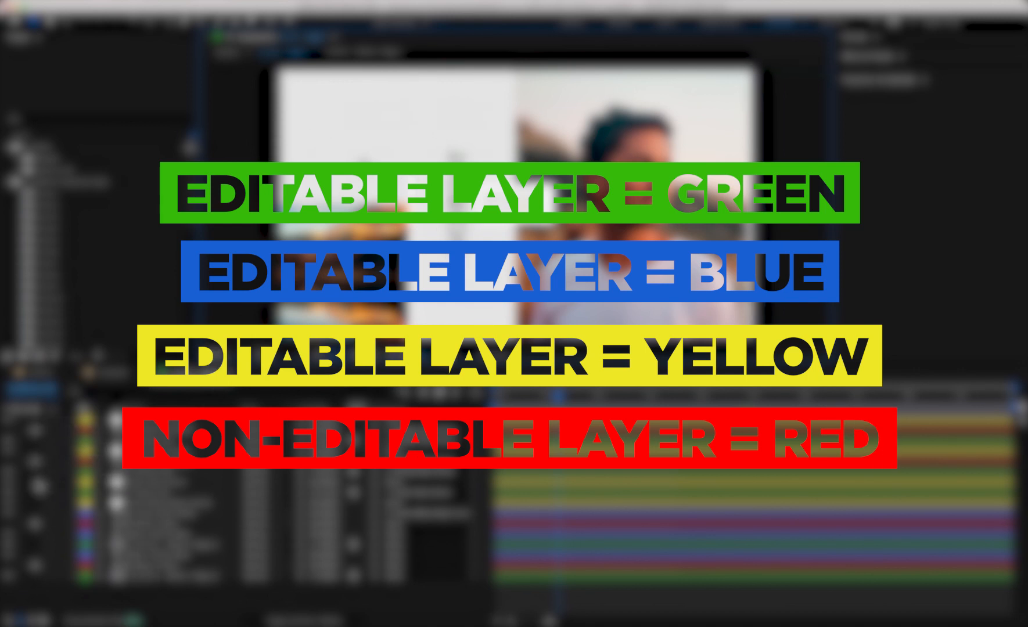
click(561, 592)
mouse_move(570, 400)
mouse_down()
mouse_move(638, 405)
mouse_move(585, 412)
mouse_up()
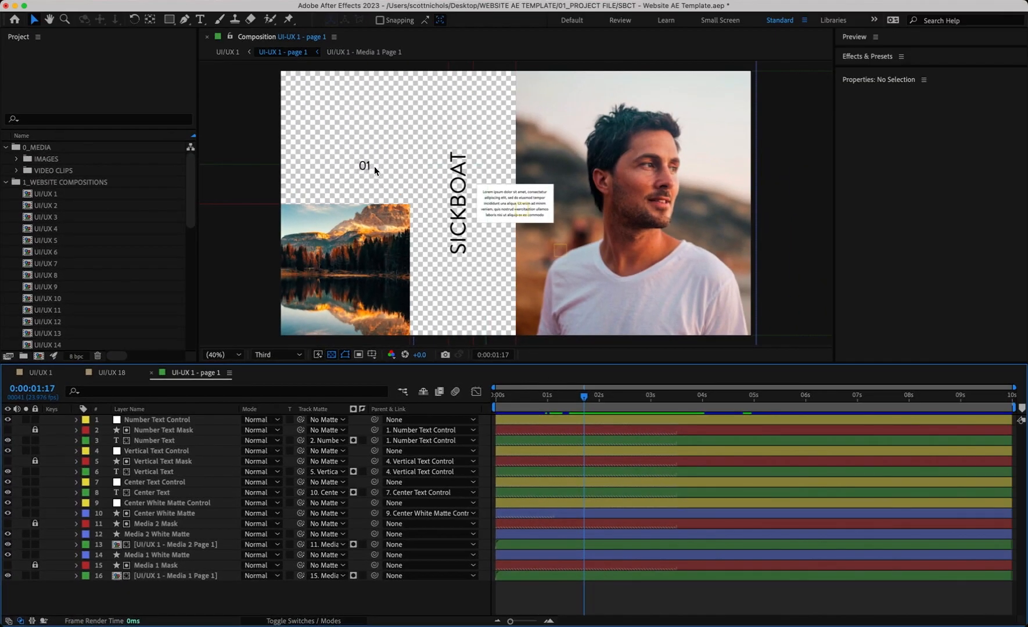
drag(558, 396, 482, 396)
key(space)
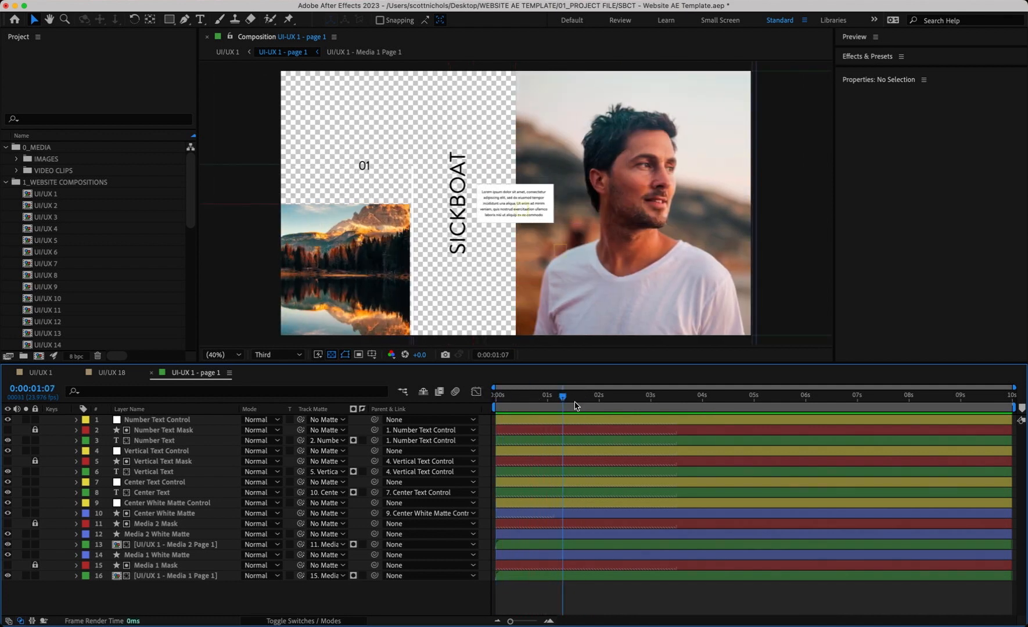
Identify the 01 number's layer by hiding and reshowing Number Text, and deselect it
click(364, 167)
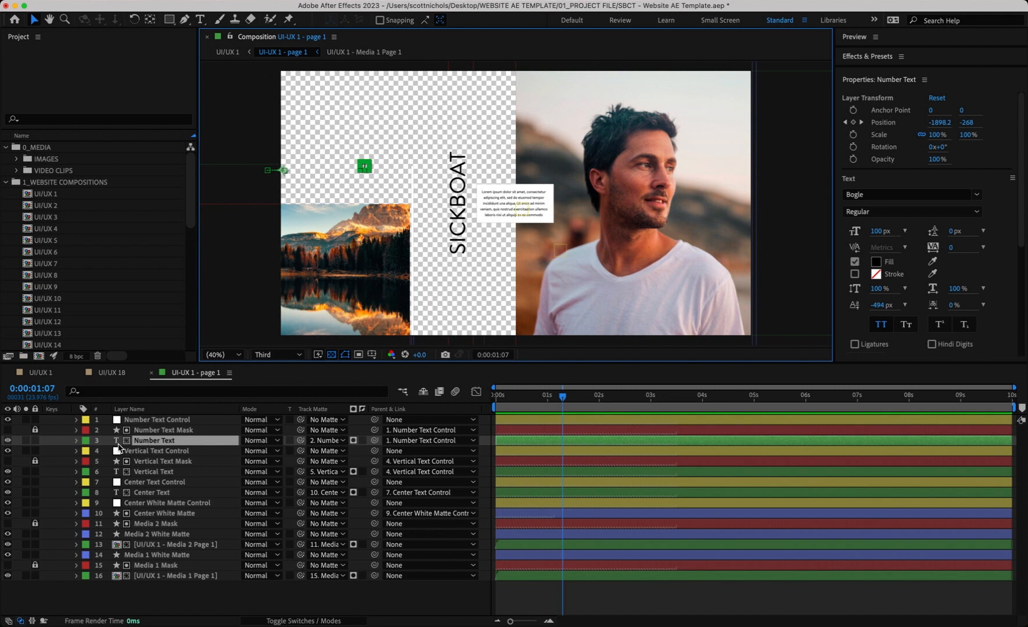
click(7, 441)
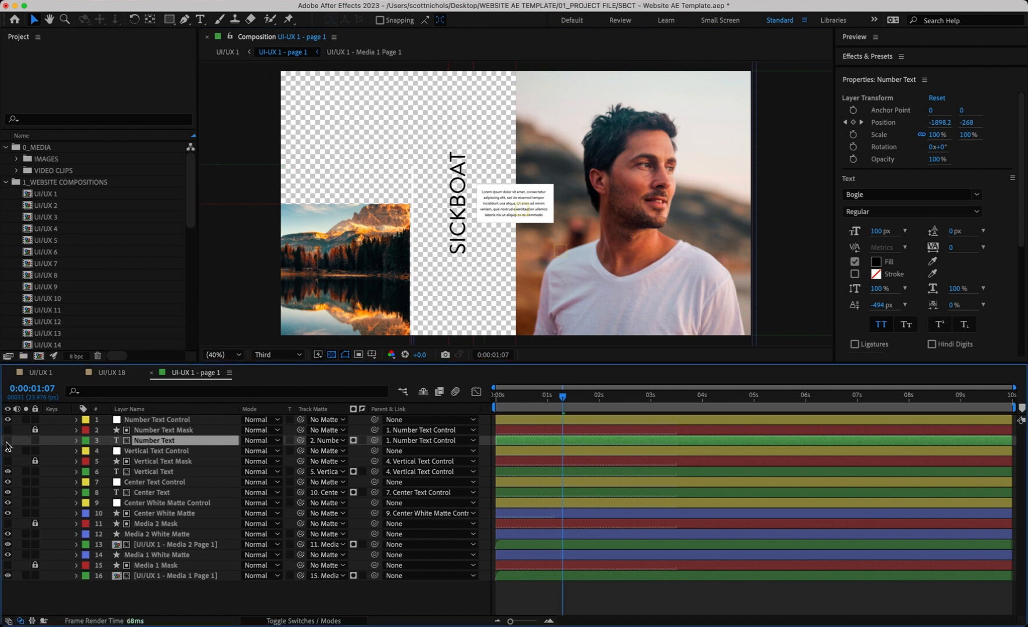
click(7, 441)
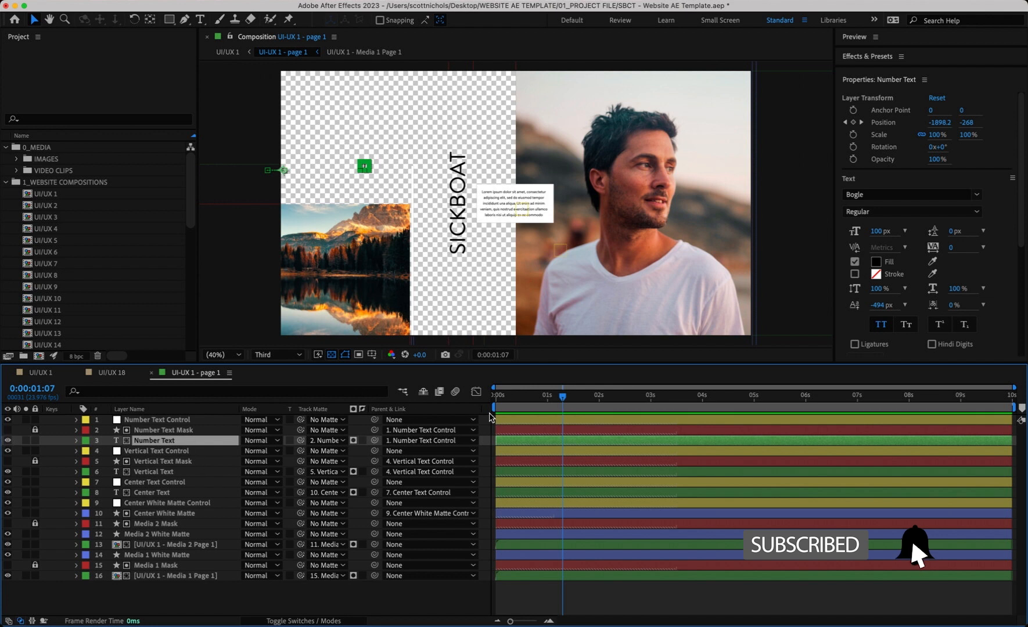
click(555, 601)
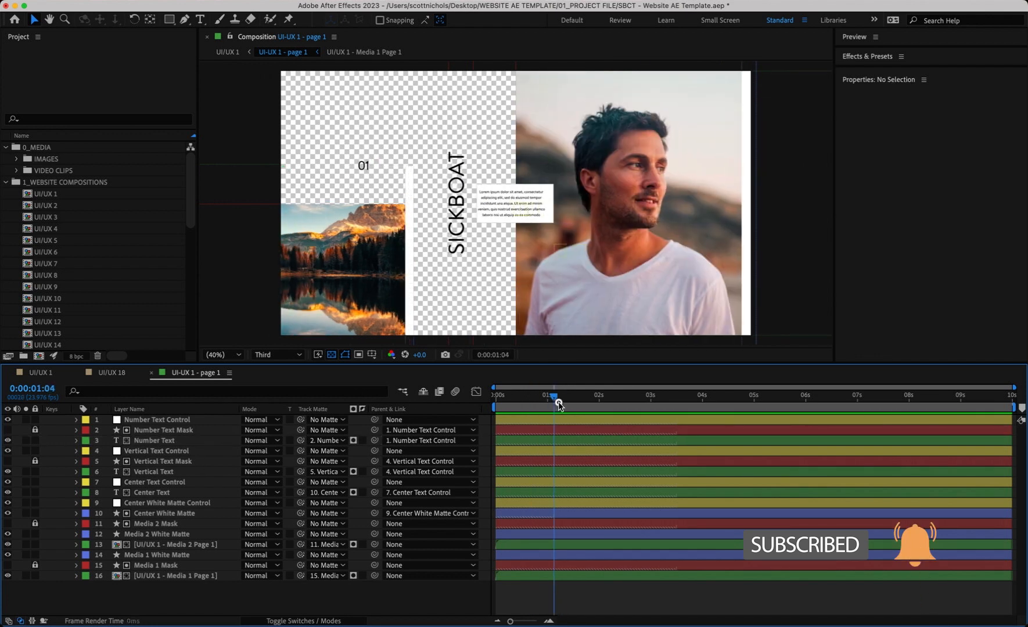
Open the UI/UX 1 - Media 1 Page 1 precomp, move to 0:00:00:08 and fit the whole frame in view
click(532, 576)
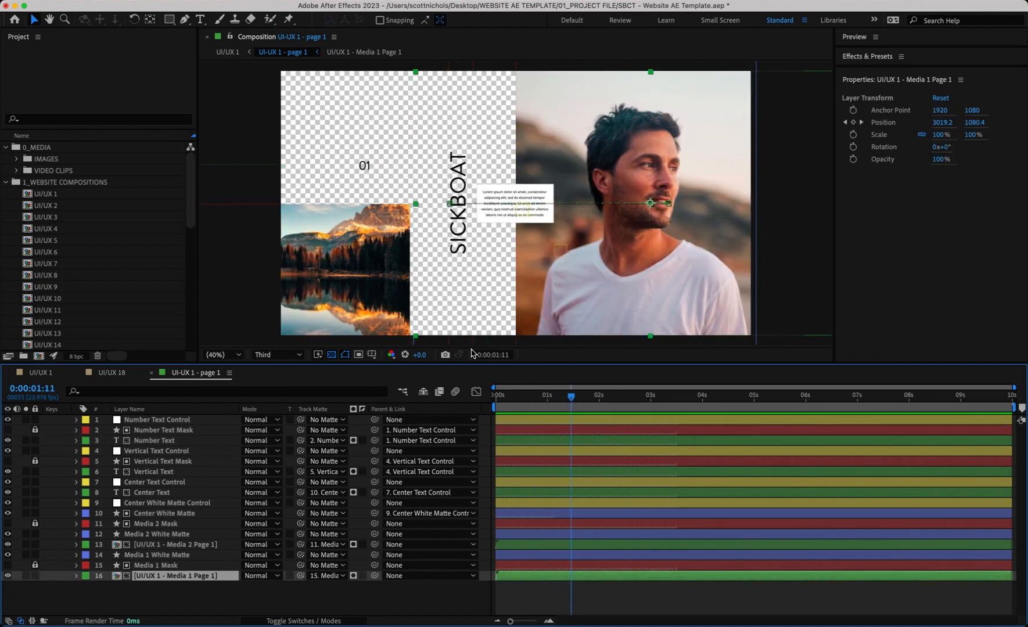
double_click(118, 577)
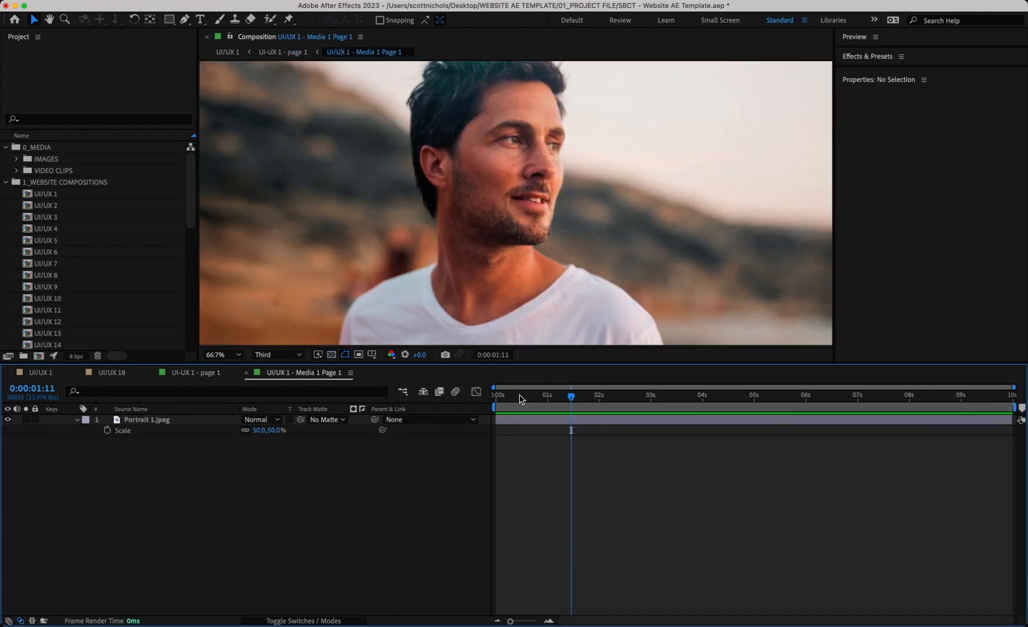
mouse_move(520, 398)
mouse_down()
mouse_move(499, 398)
mouse_move(513, 398)
mouse_up()
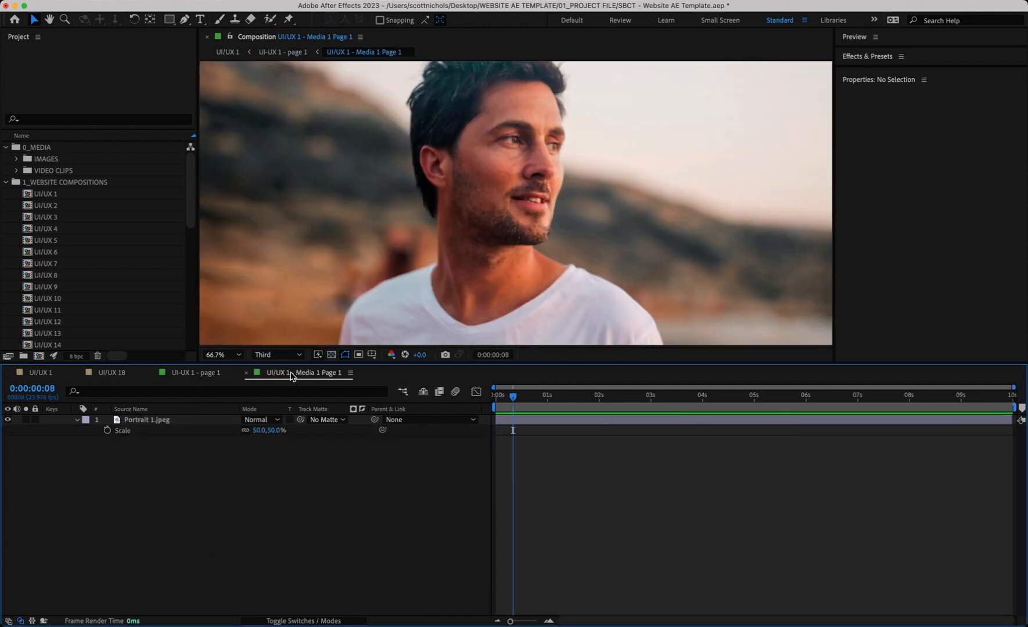
click(223, 355)
click(228, 373)
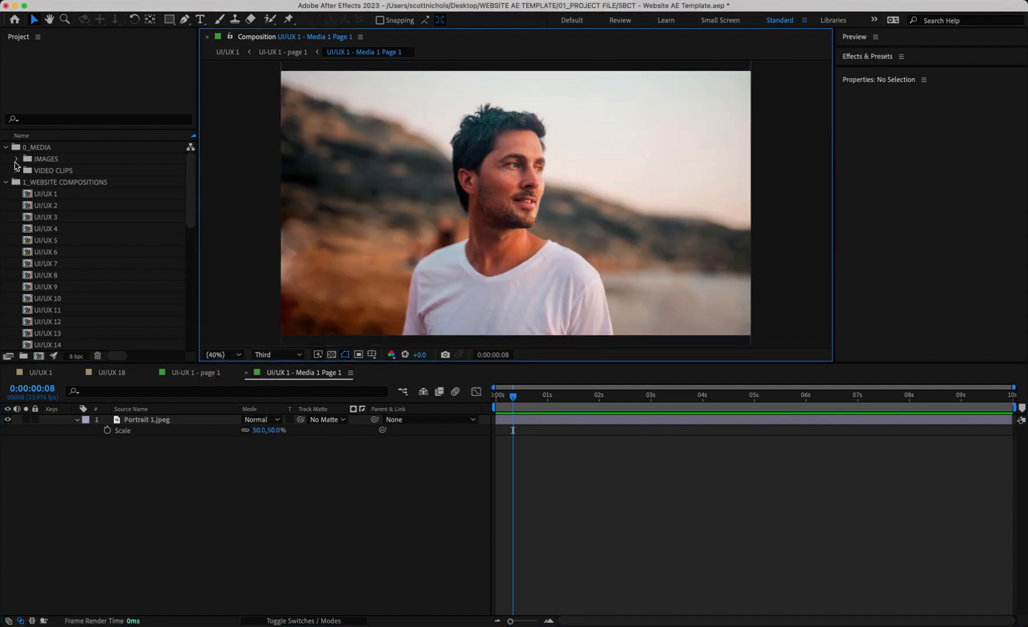
Place Cinevision Trailer 4K V1.2.00_00_36_02.Still109.jpg from the IMAGES folder above Portrait 1.jpeg and scrub to 0:00:01:20
click(16, 160)
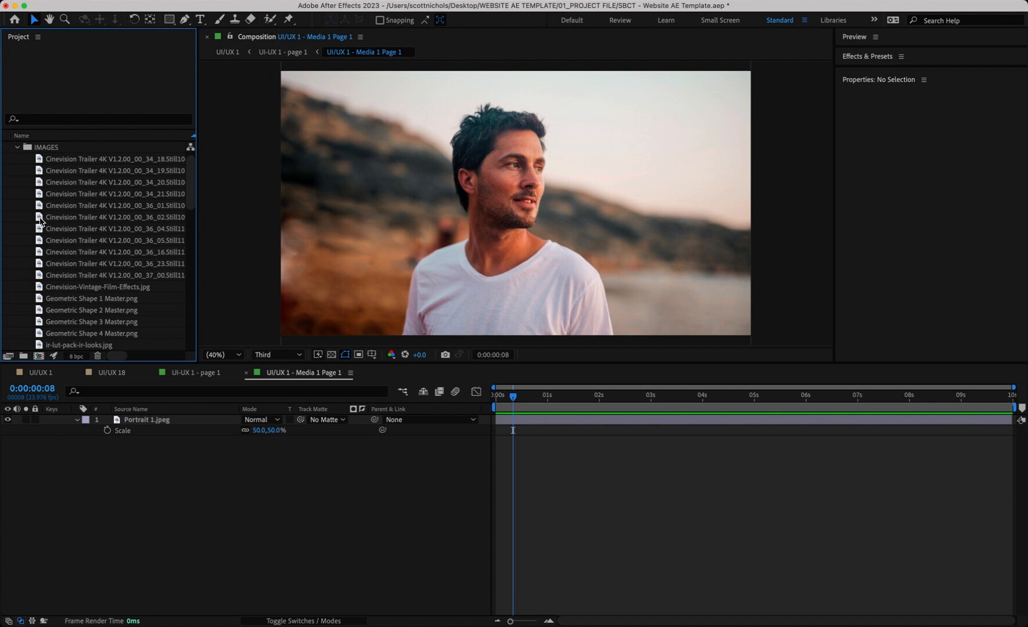
click(42, 219)
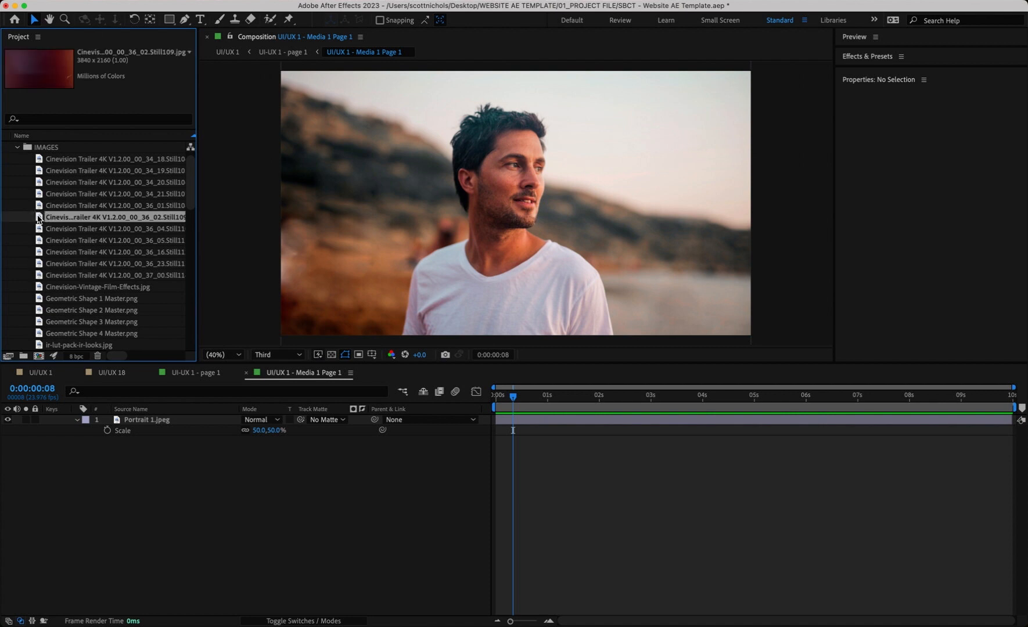
drag(38, 219, 129, 422)
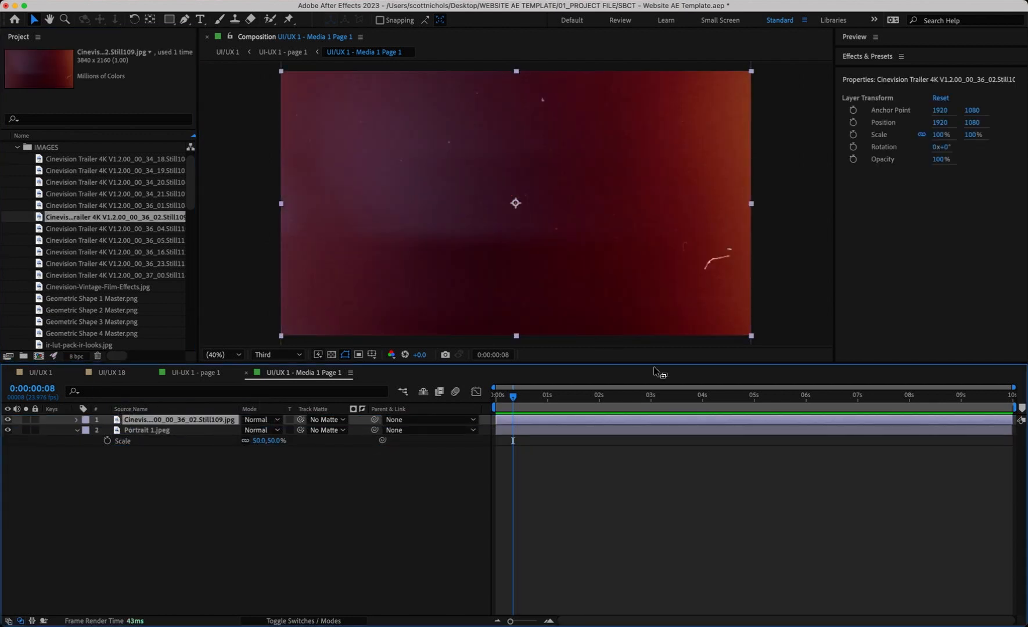
drag(515, 397, 591, 401)
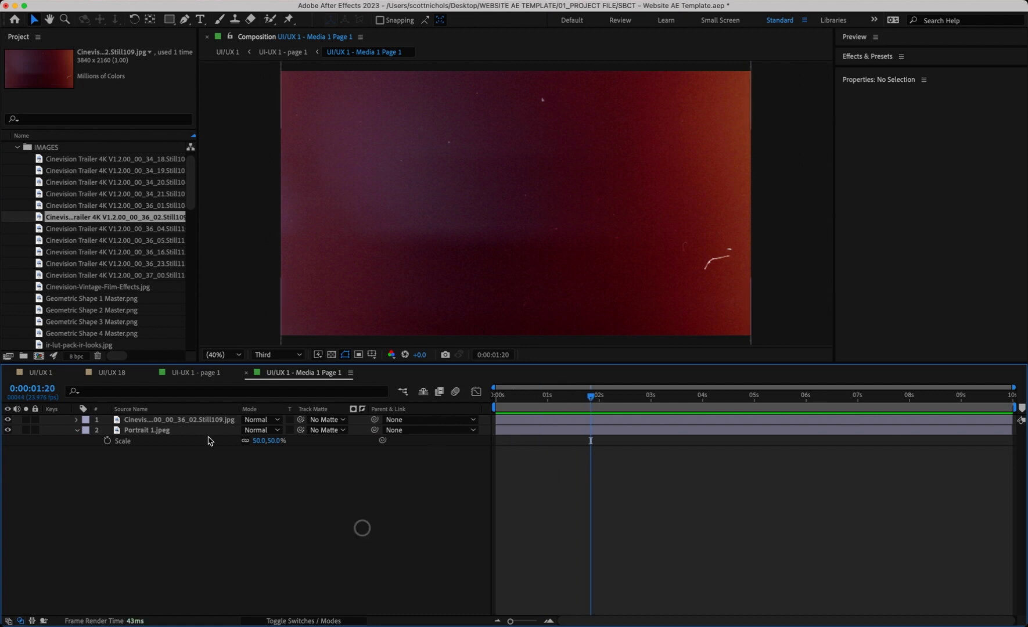
Close the Media 1 Page 1 precomp and open UI/UX 1 - Media 2 Page 1 from page 1
click(246, 373)
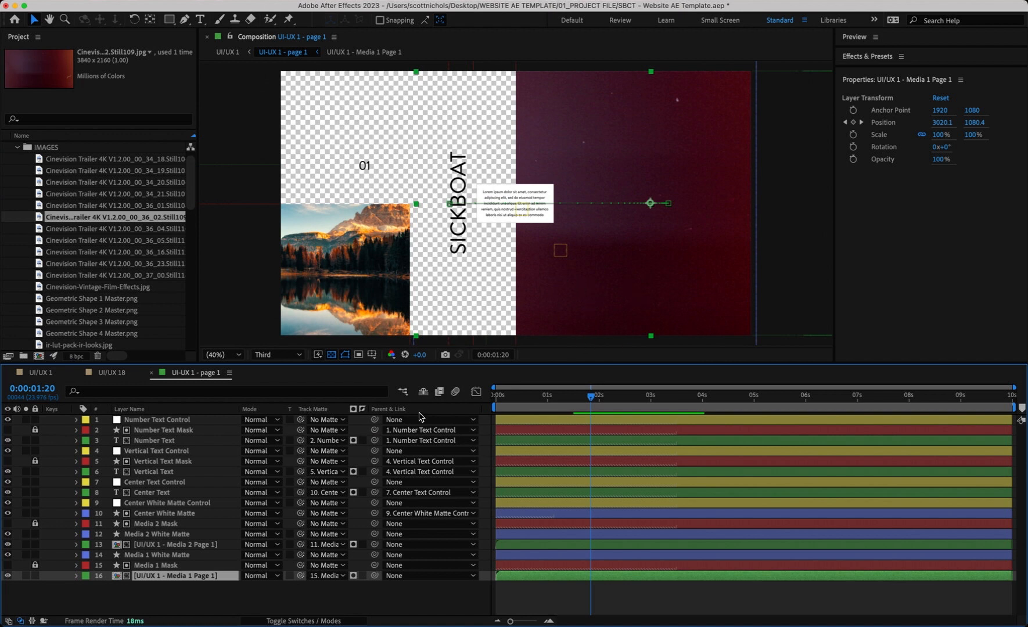
click(353, 304)
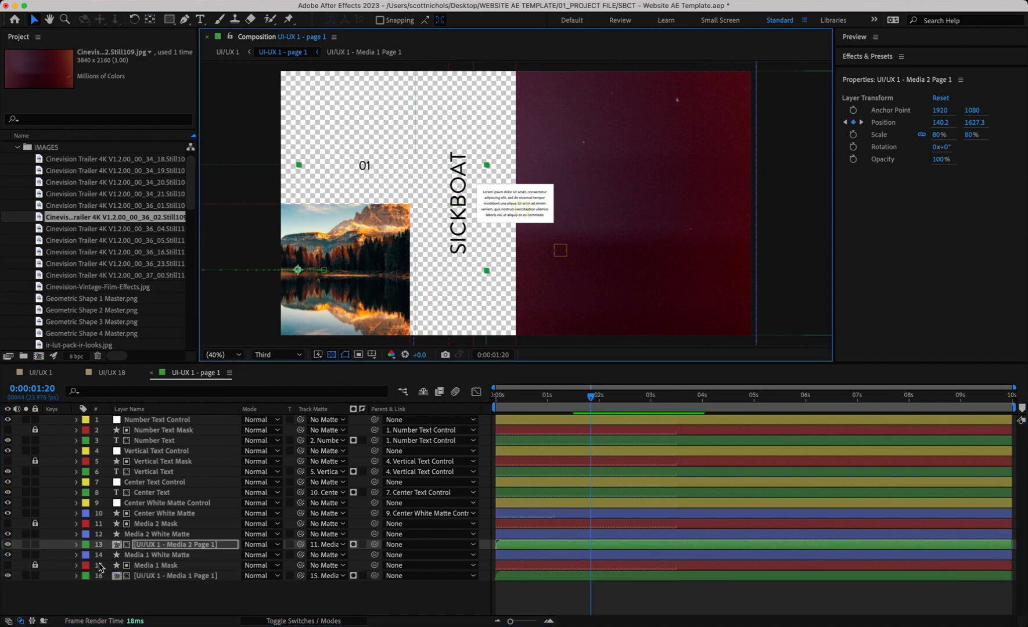
double_click(118, 546)
Place Cinevision Trailer for AE (no titles).mov from the VIDEO CLIPS folder above Landscape 1.jpeg, and collapse the landscape layer's properties
click(108, 264)
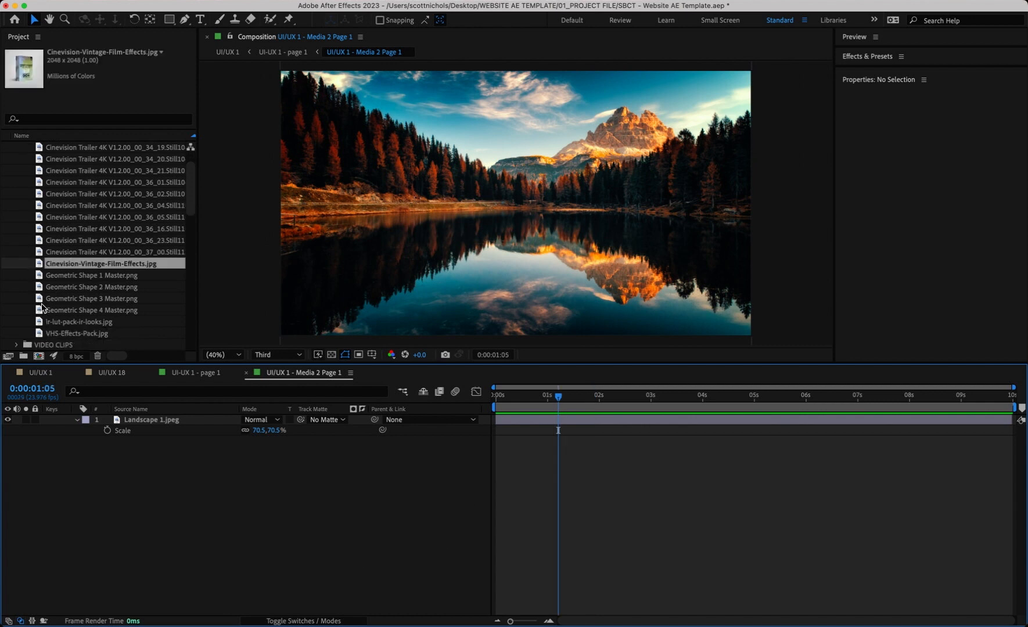
scroll(41, 307, up, 3)
click(26, 160)
click(17, 159)
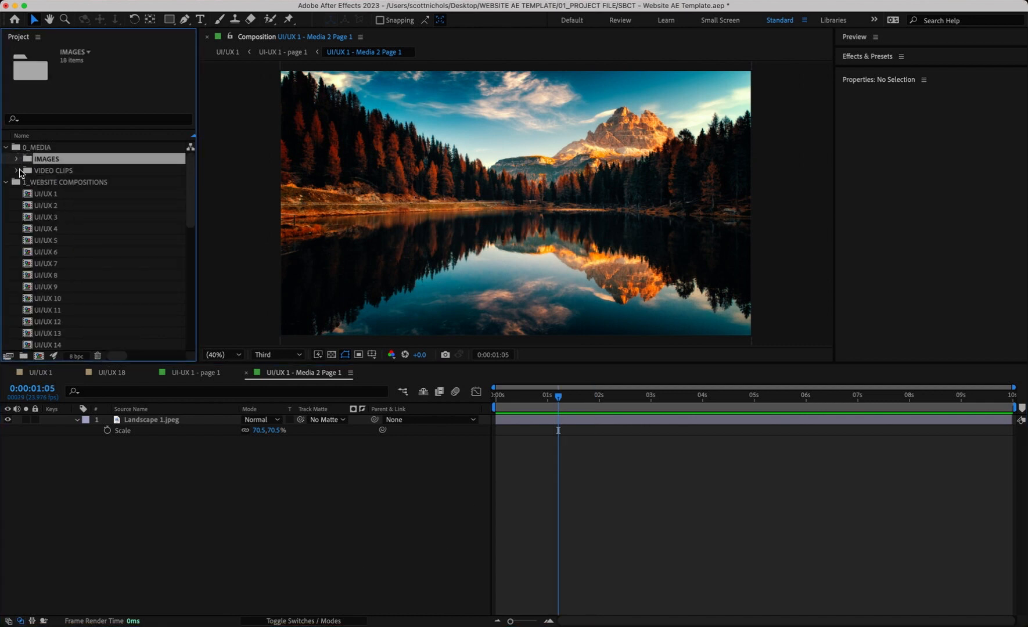
click(17, 170)
click(36, 194)
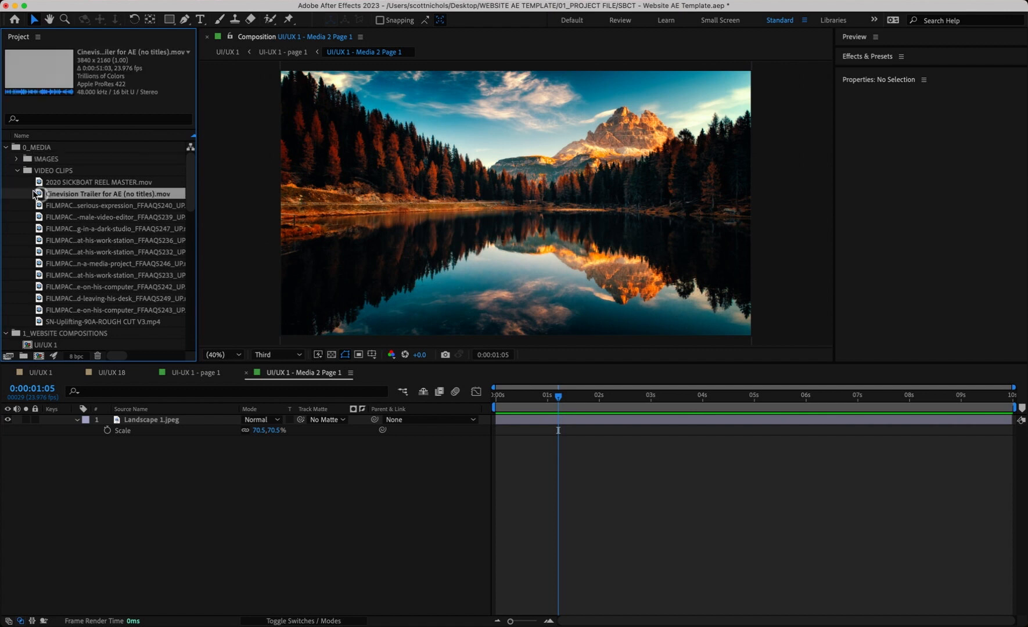
drag(40, 198, 152, 424)
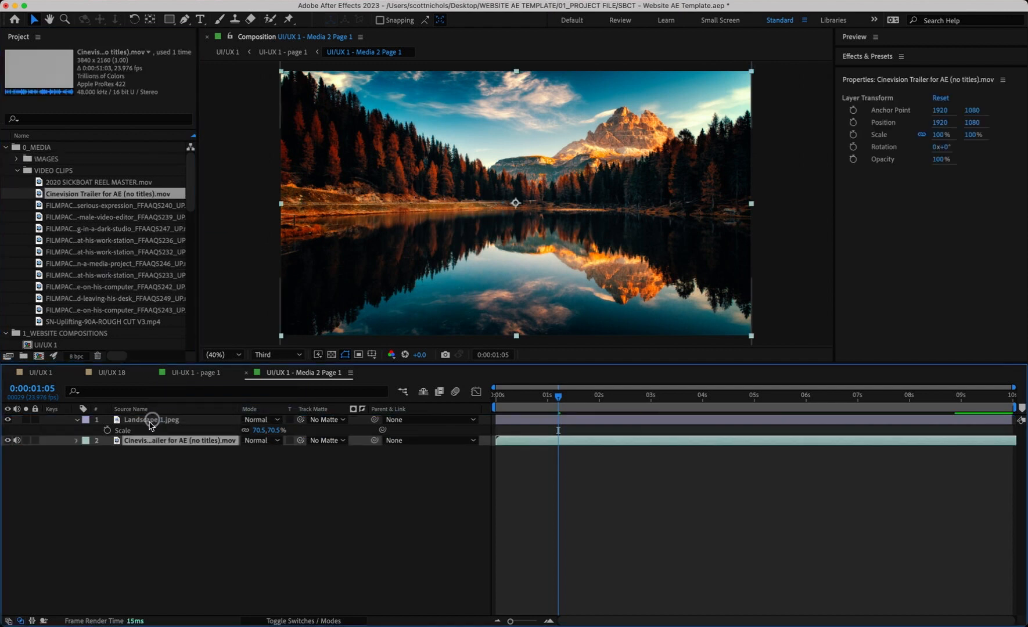
click(529, 398)
drag(137, 442, 145, 418)
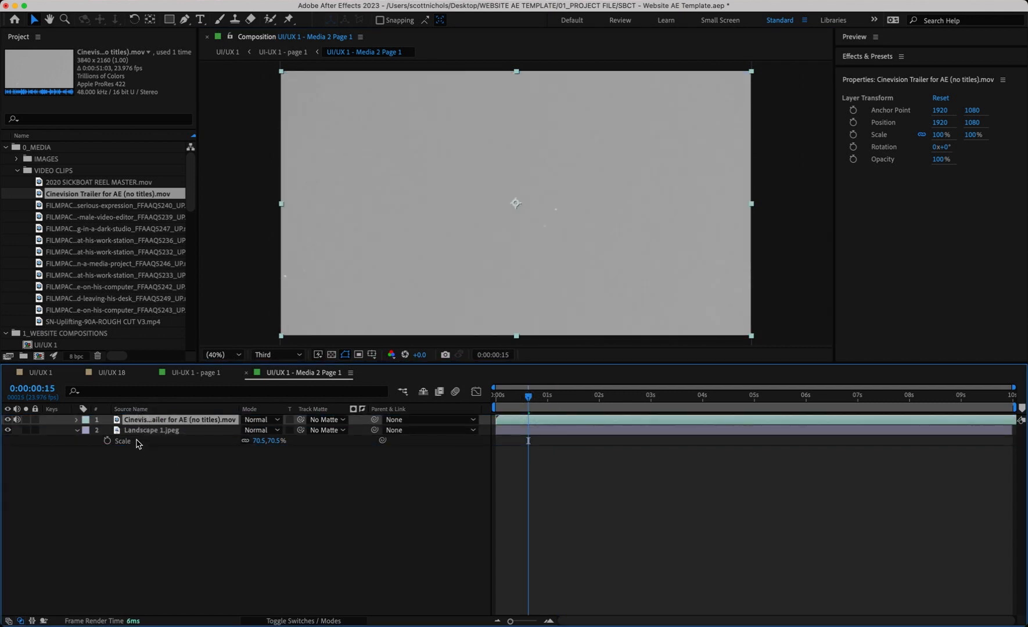
click(79, 430)
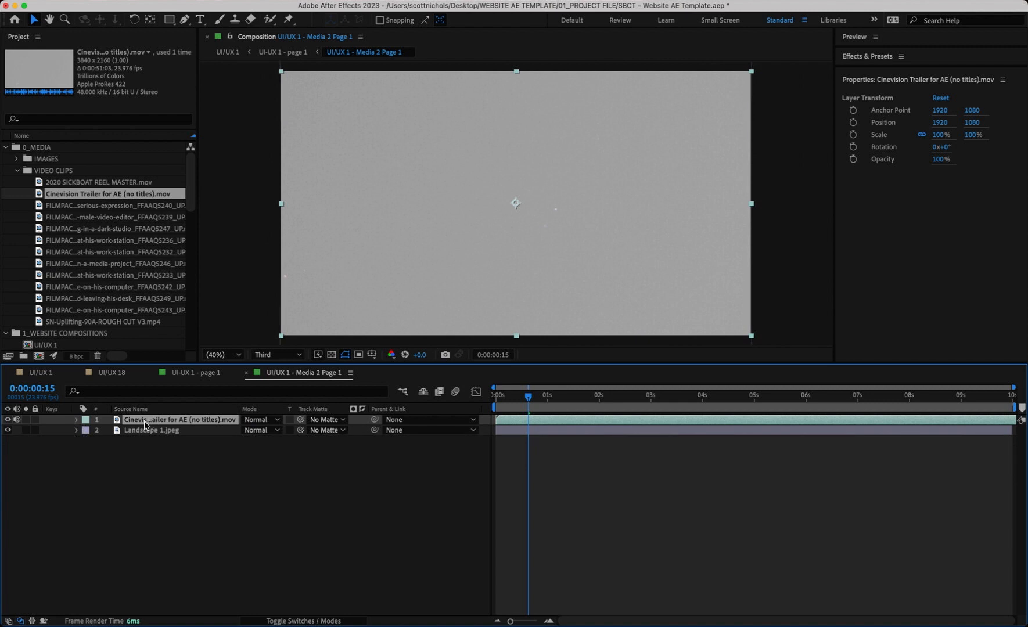
Close the UI/UX 1 - Media 2 Page 1 precomp and preview UI-UX 1 - page 1 from the start
drag(528, 400, 803, 410)
click(246, 374)
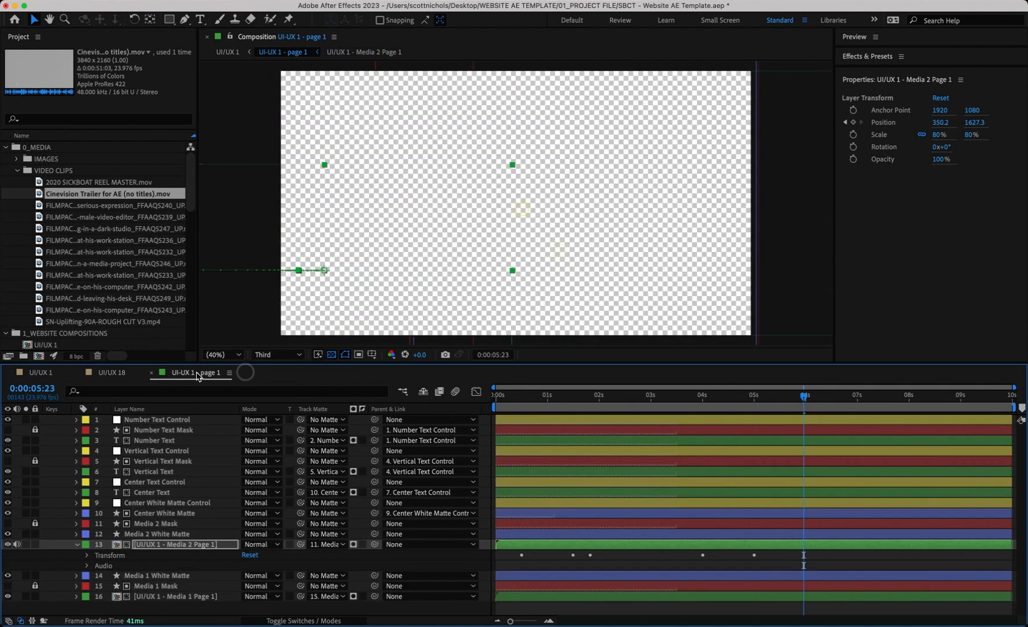
drag(530, 403, 493, 407)
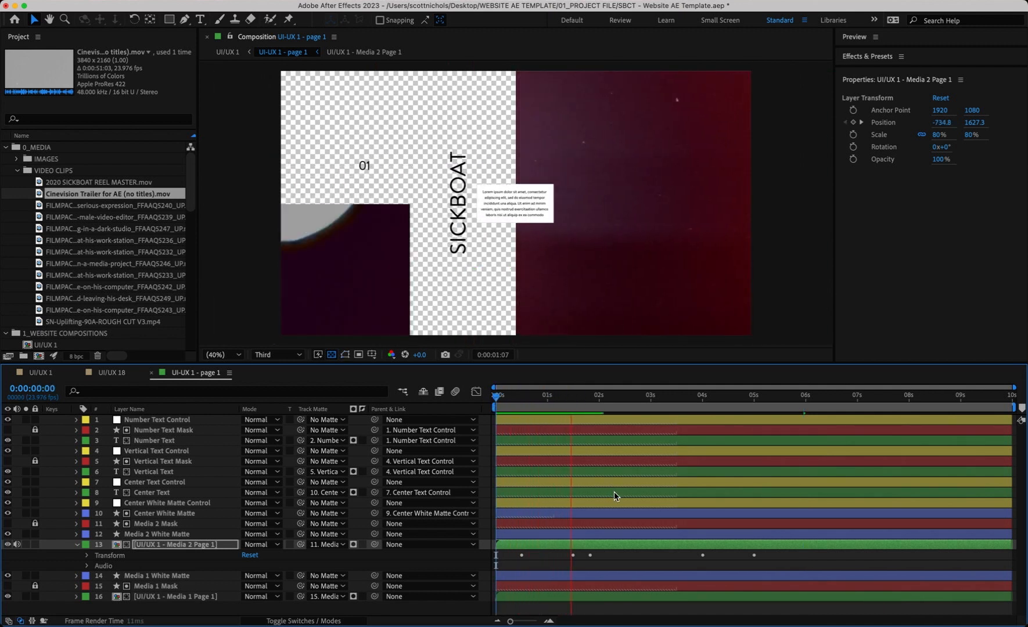
key(space)
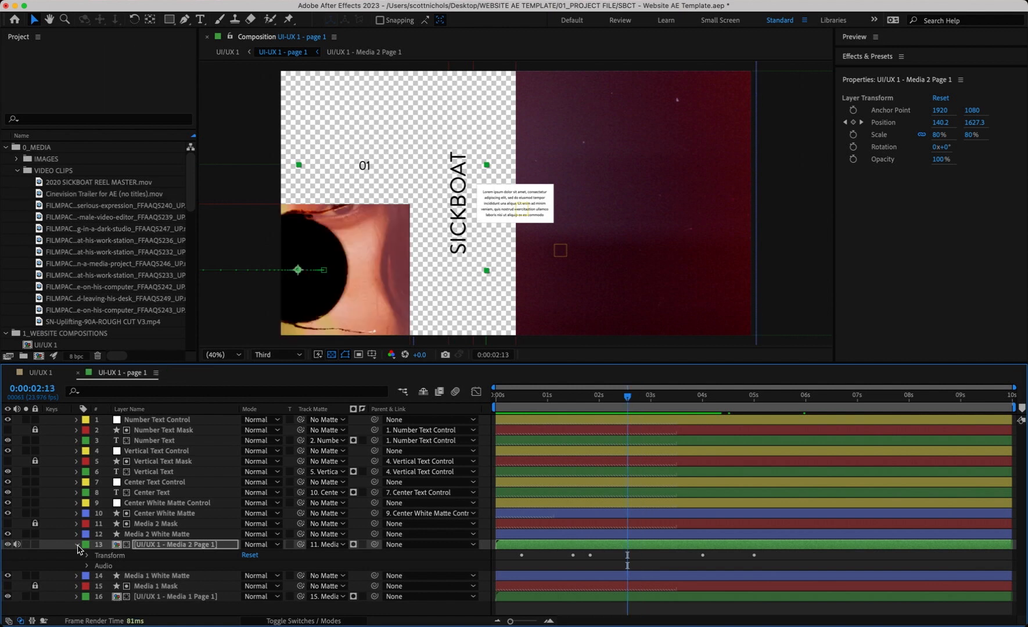
At 0:00:02:00, replace the vertical SICKBOAT text with FILM TEXTURES
click(77, 544)
drag(556, 401, 599, 398)
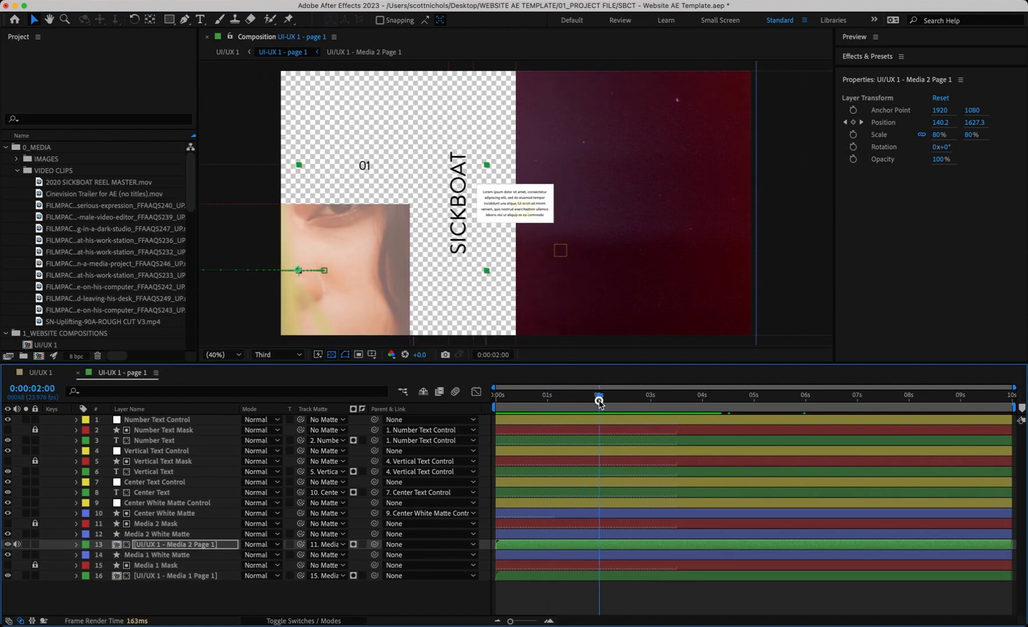
click(150, 492)
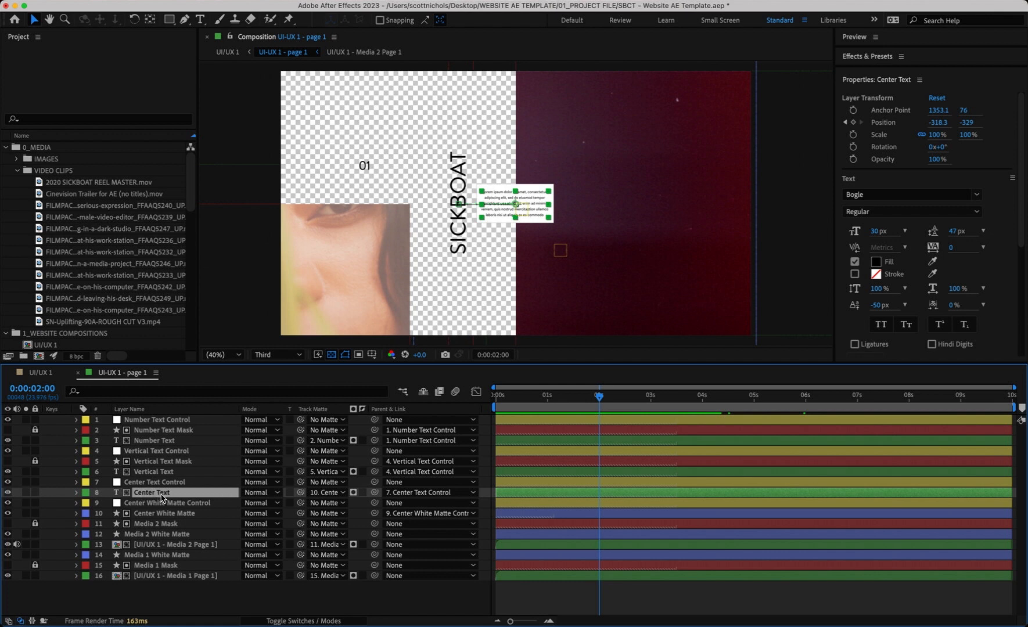
click(457, 180)
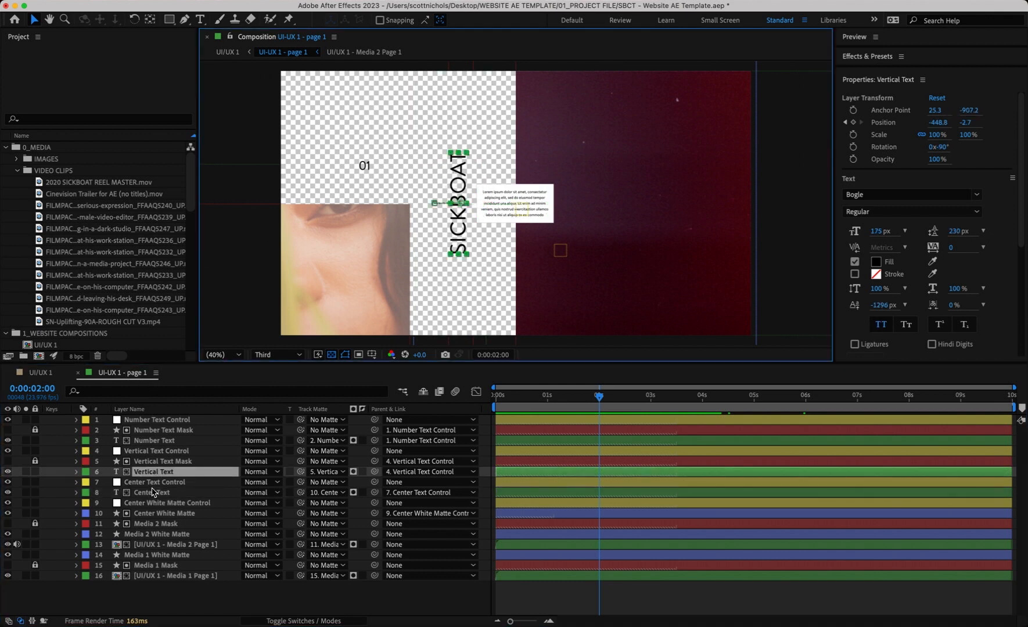
click(200, 20)
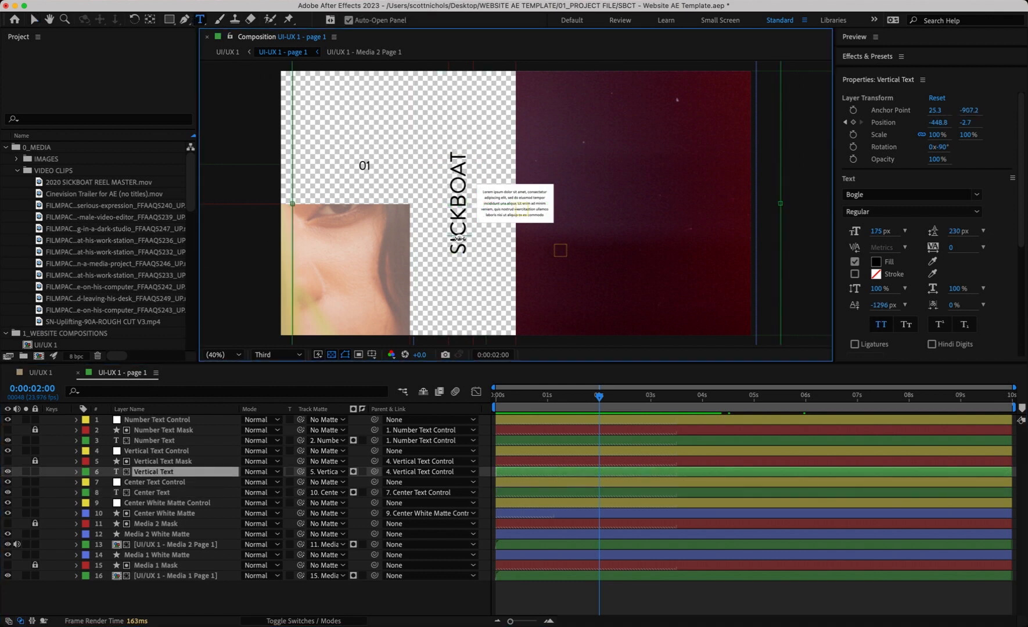
double_click(458, 238)
text(FILM TEXTURES)
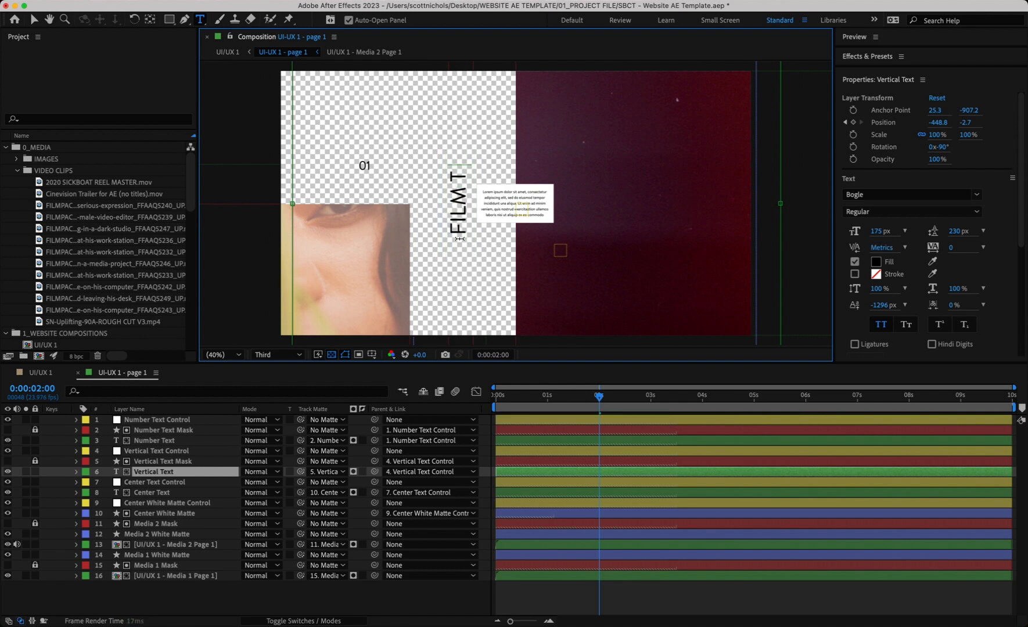
click(576, 405)
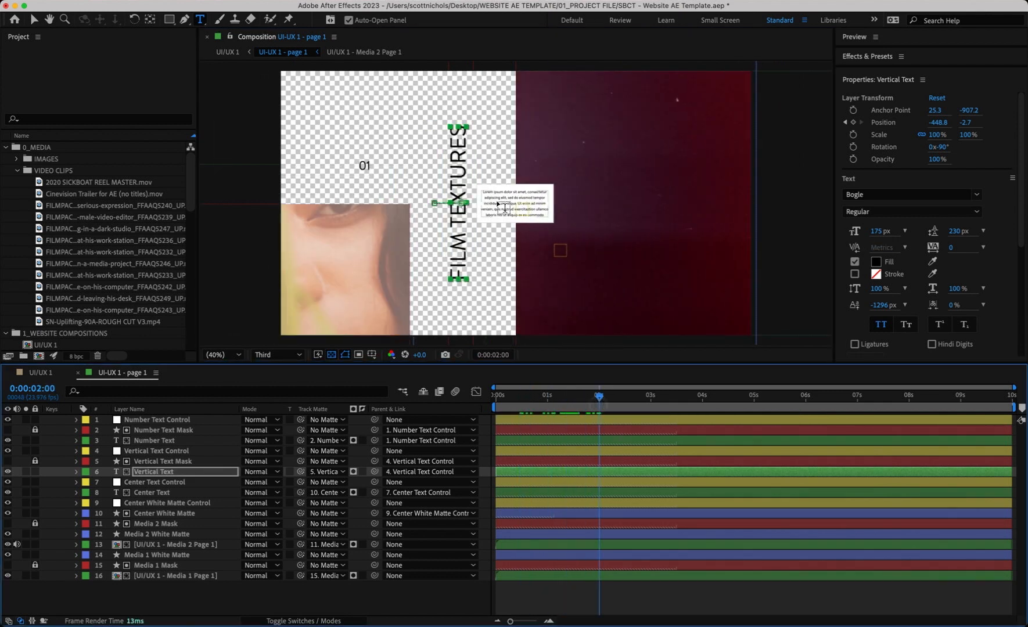
Select the Center Text layer and set the preview resolution to Half
click(498, 199)
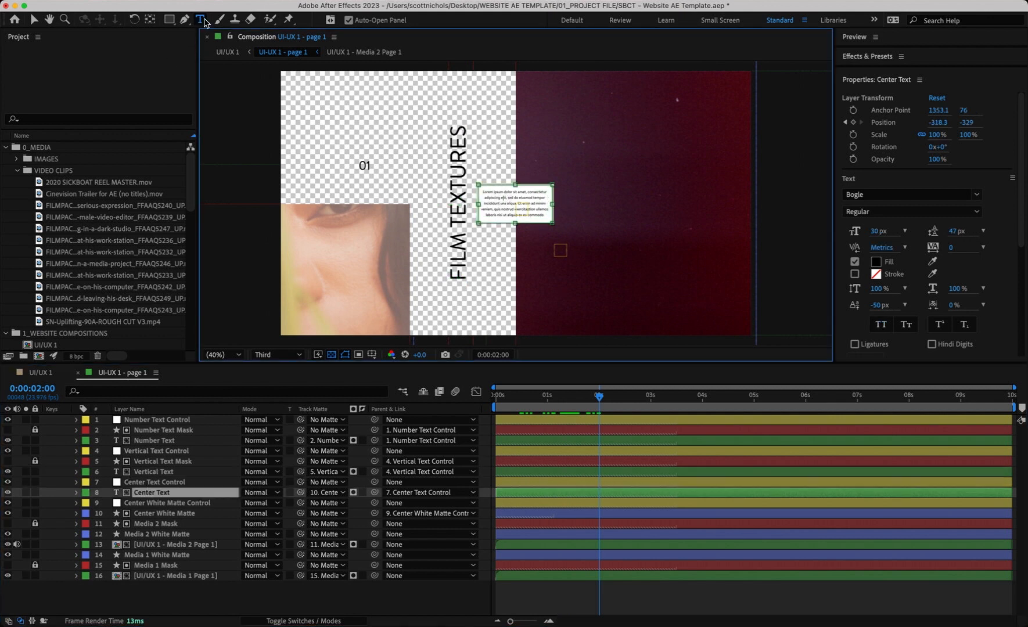
drag(544, 215, 485, 195)
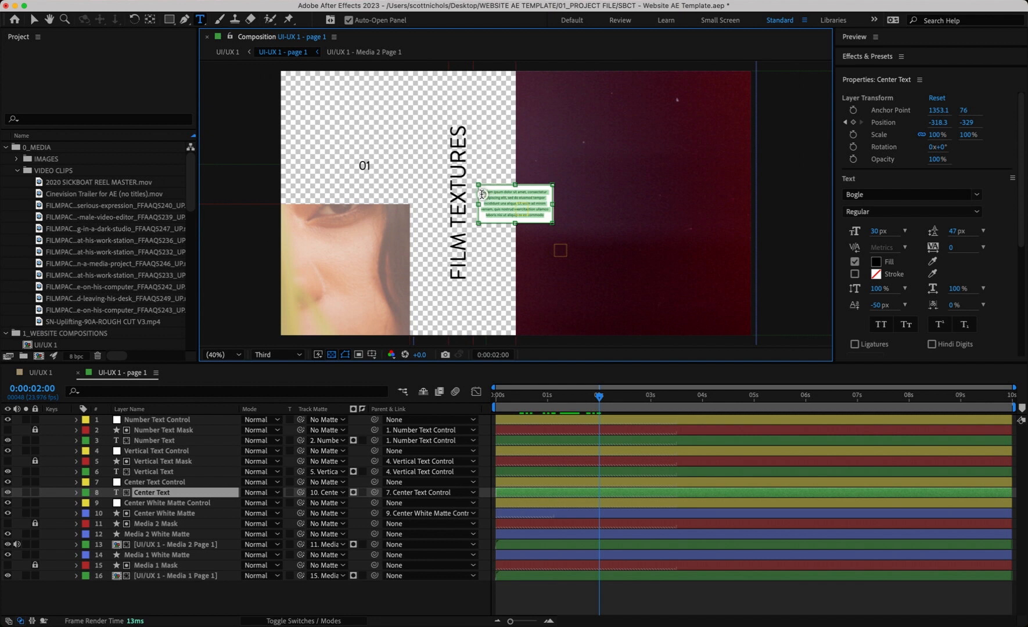
key(Escape)
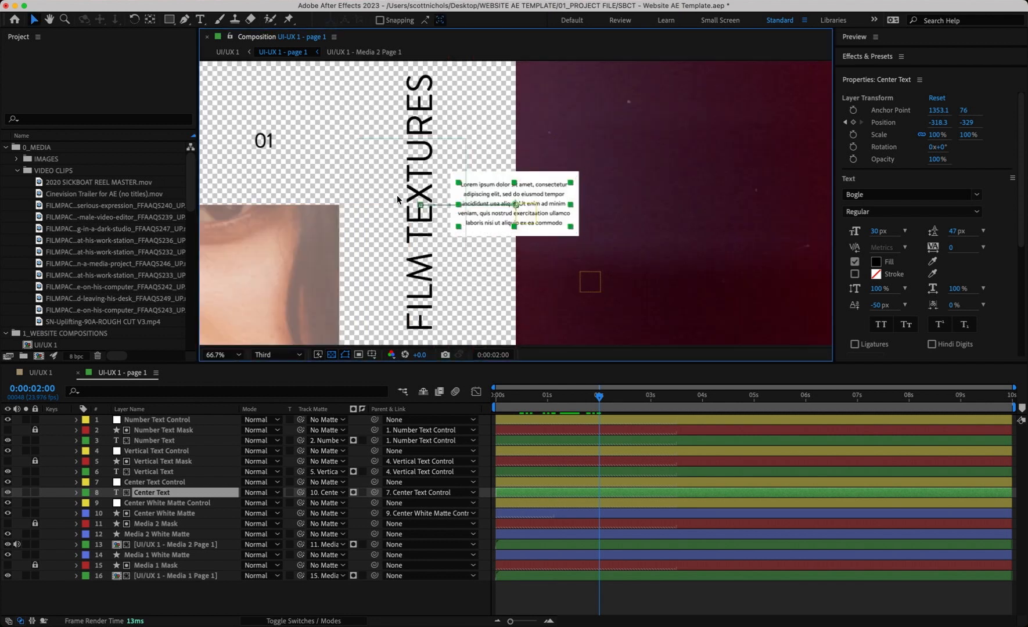
scroll(497, 203, up, 4)
click(270, 354)
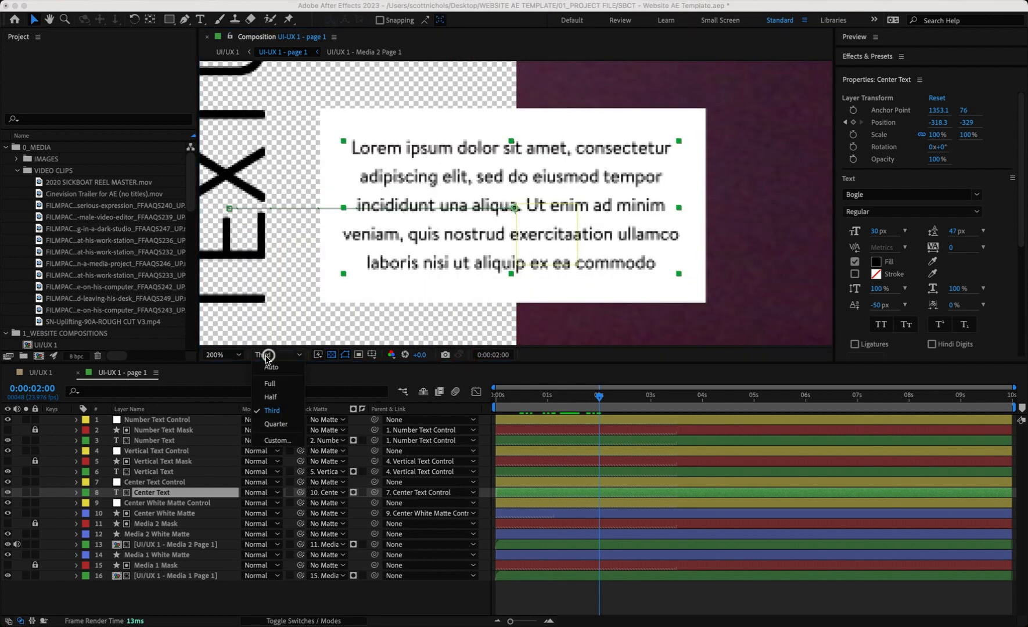
click(273, 397)
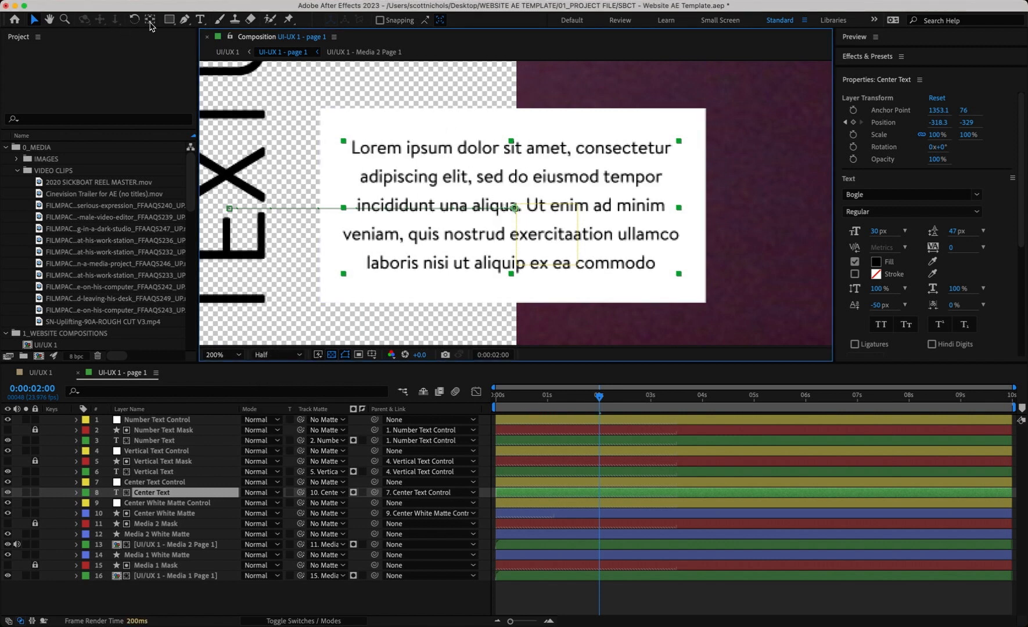
Replace the center placeholder paragraph with "Film textures are awesome and are a great way to add that authentic film looks to your video footage."
click(197, 21)
click(521, 185)
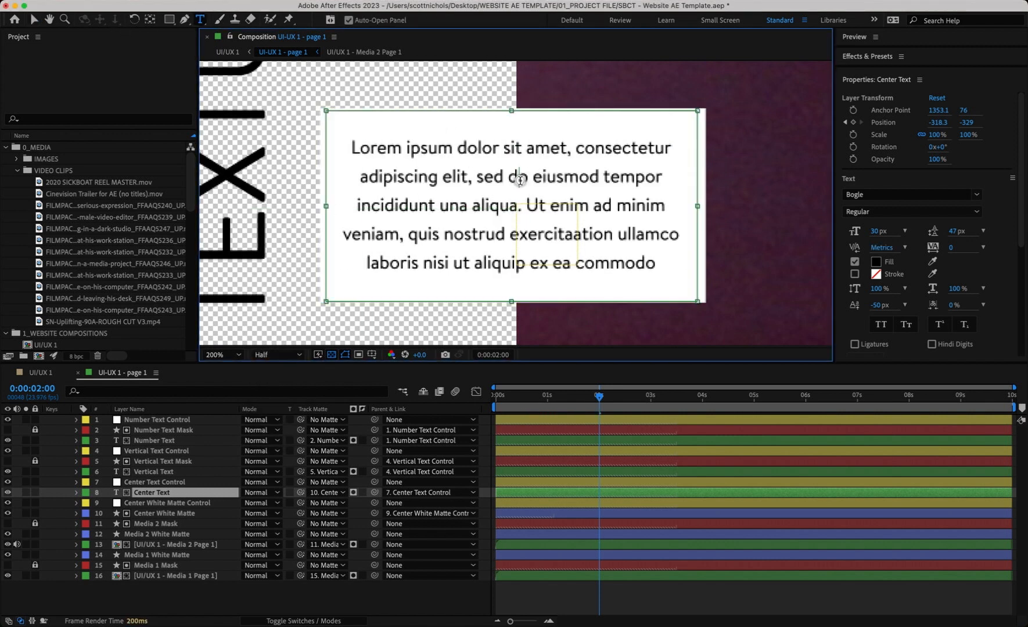
double_click(521, 184)
click(521, 184)
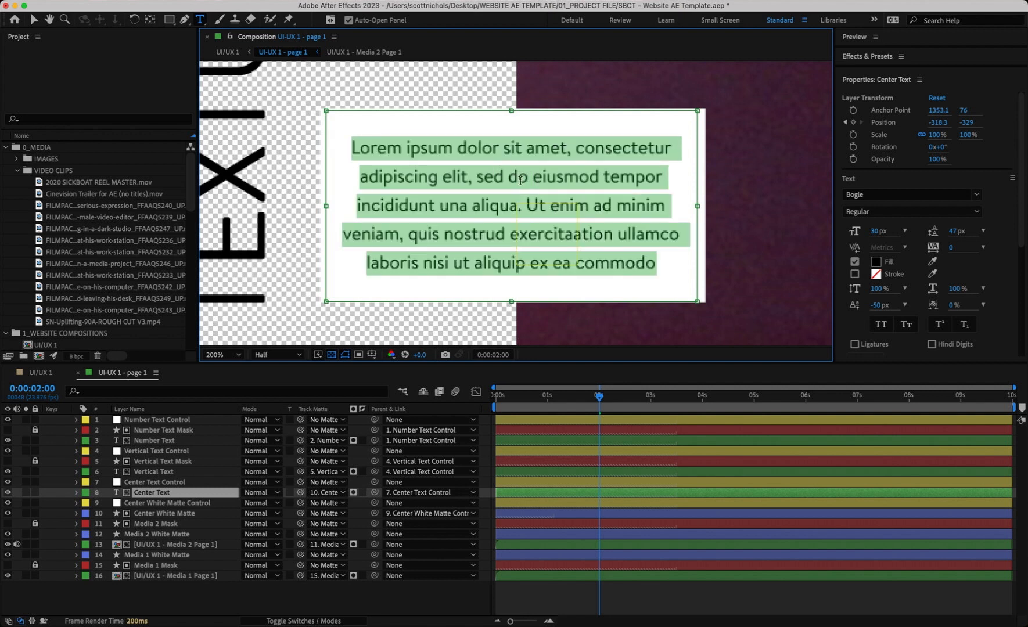
text(Film text)
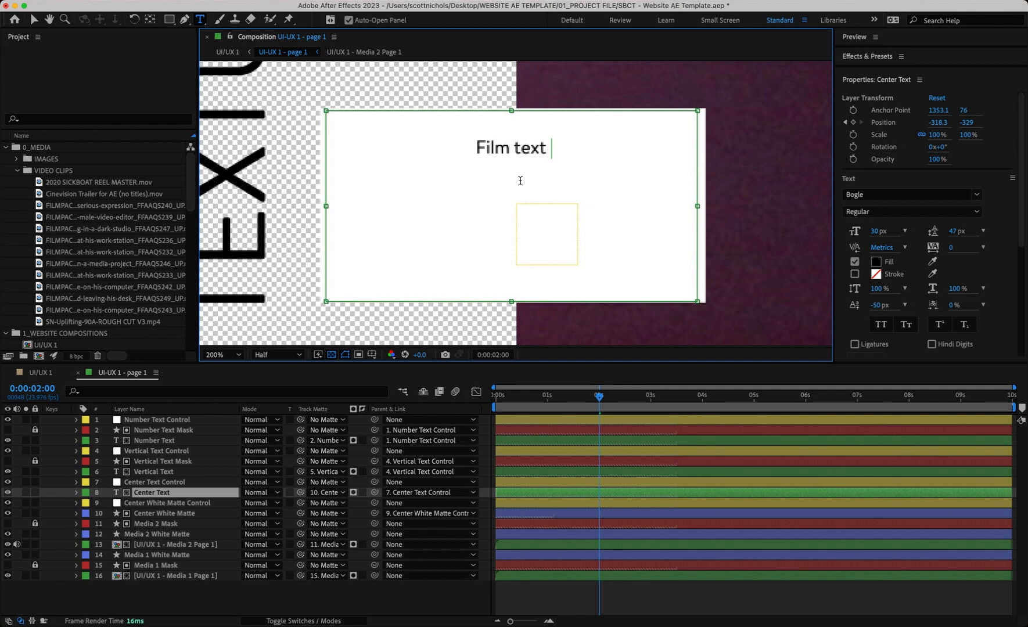
key(BackSpace)
text(ure)
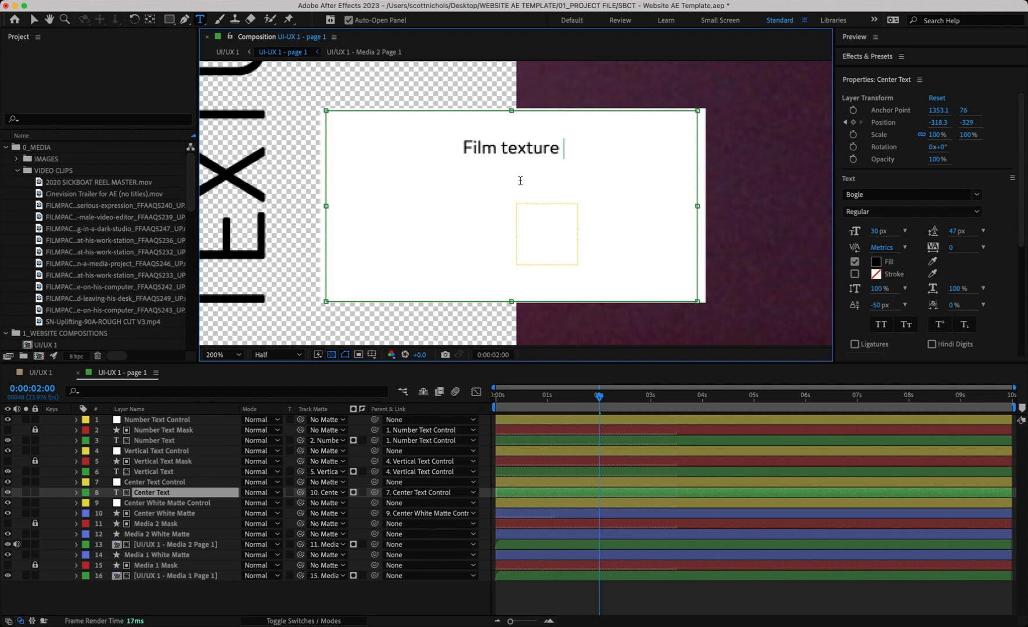
text(s a)
key(BackSpace)
key(BackSpace)
text(s are aw)
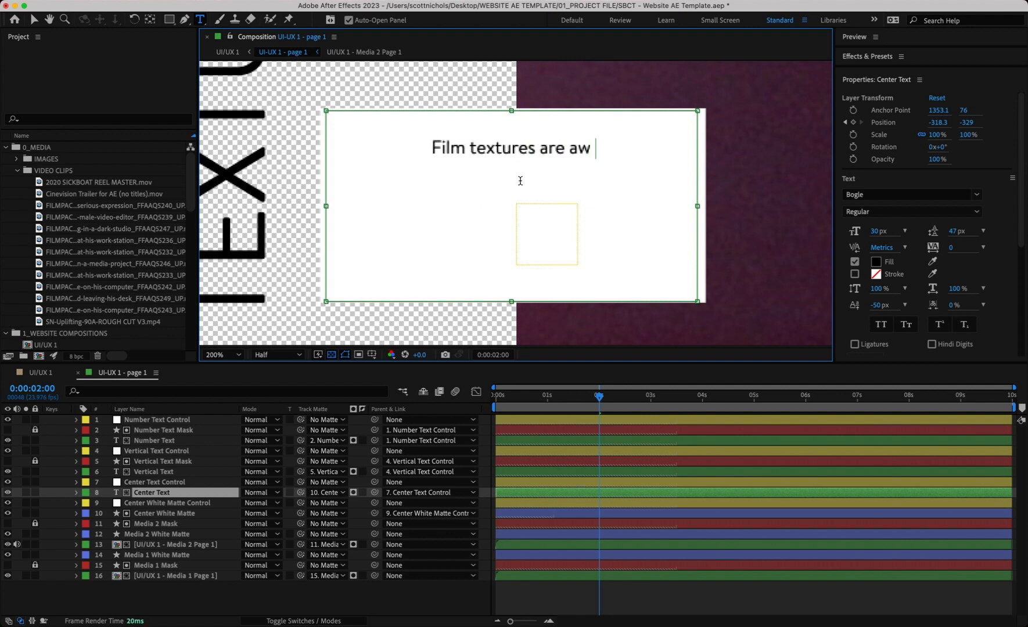
text(esome and are a )
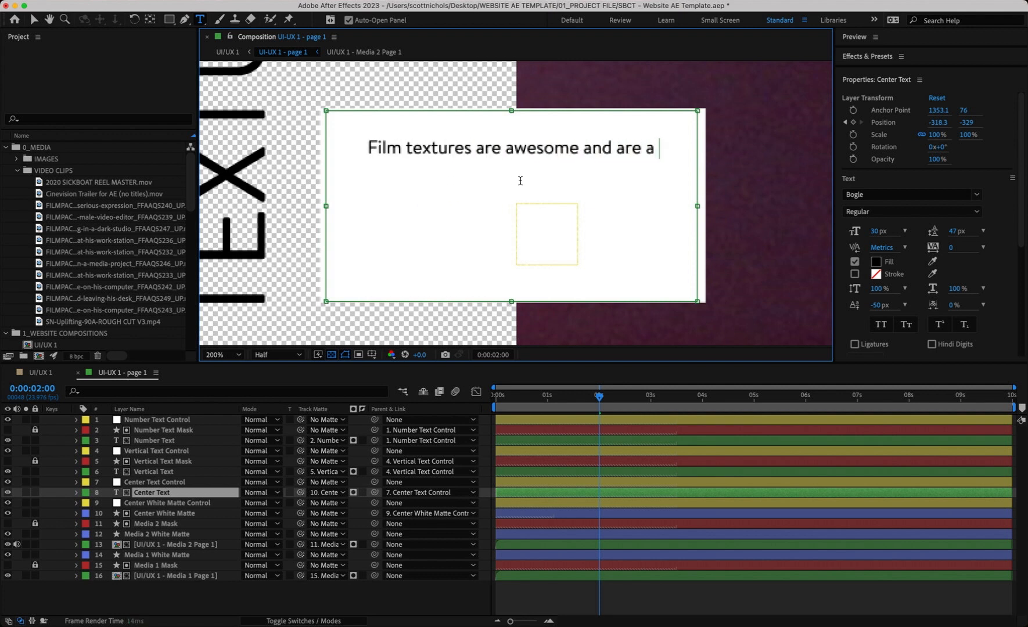
text(great way to )
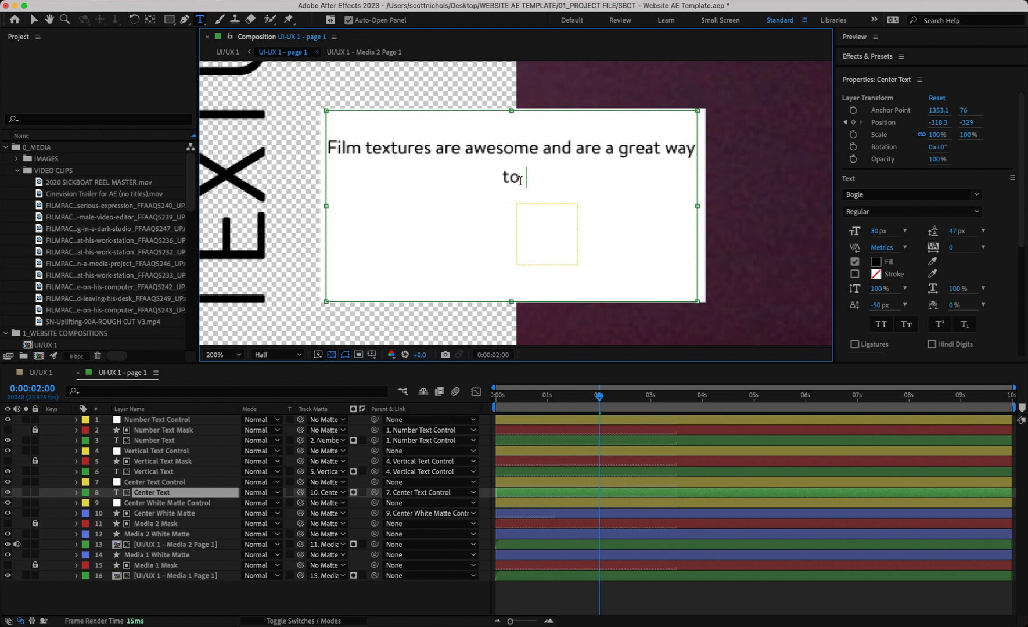
text(add that add)
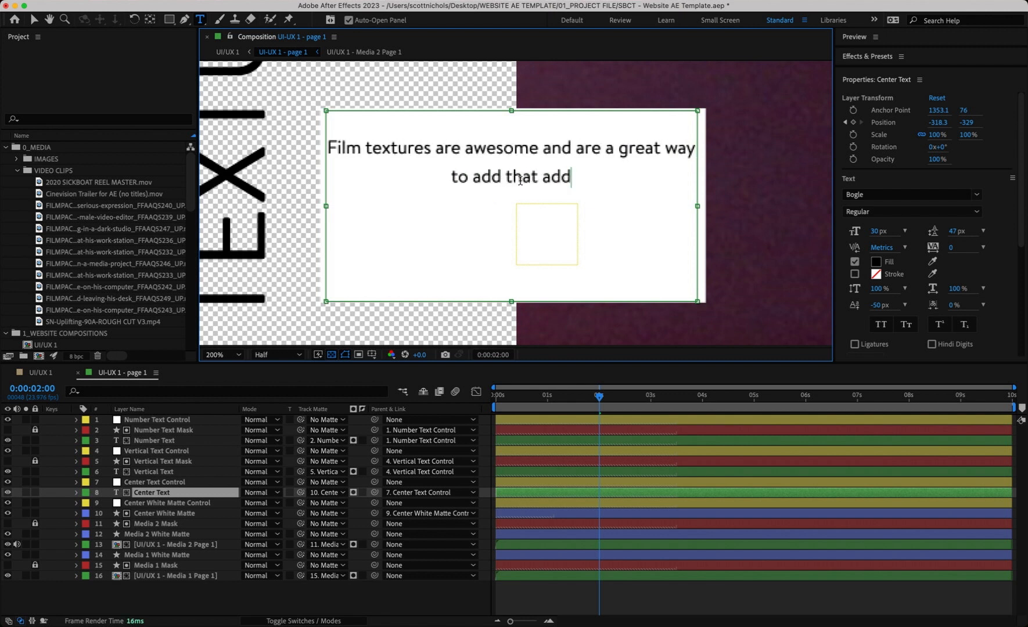
key(BackSpace)
key(BackSpace)
text(uthentic fi)
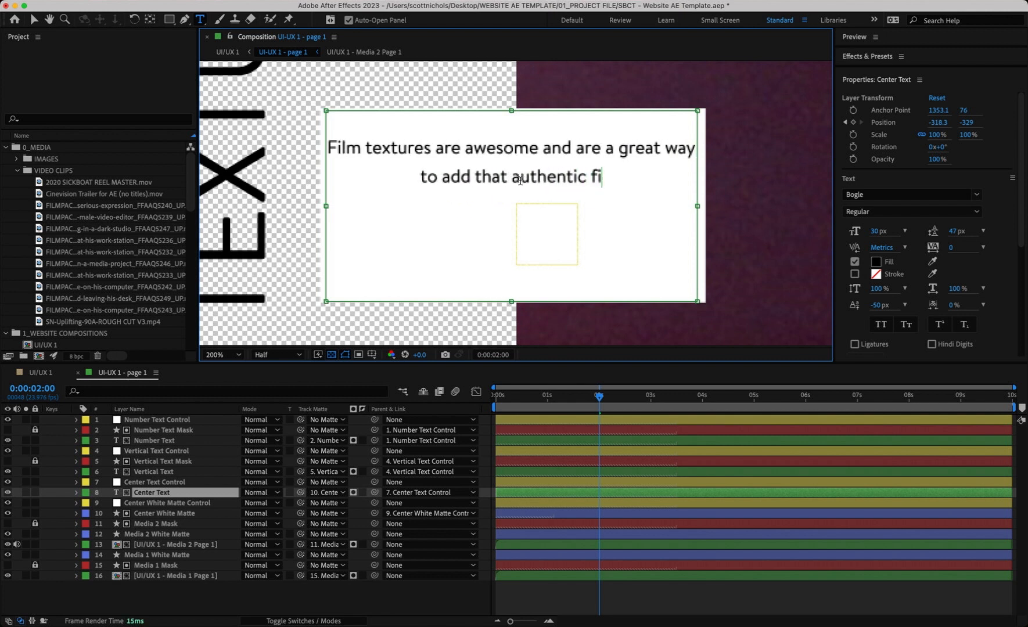
text(lm looks to your )
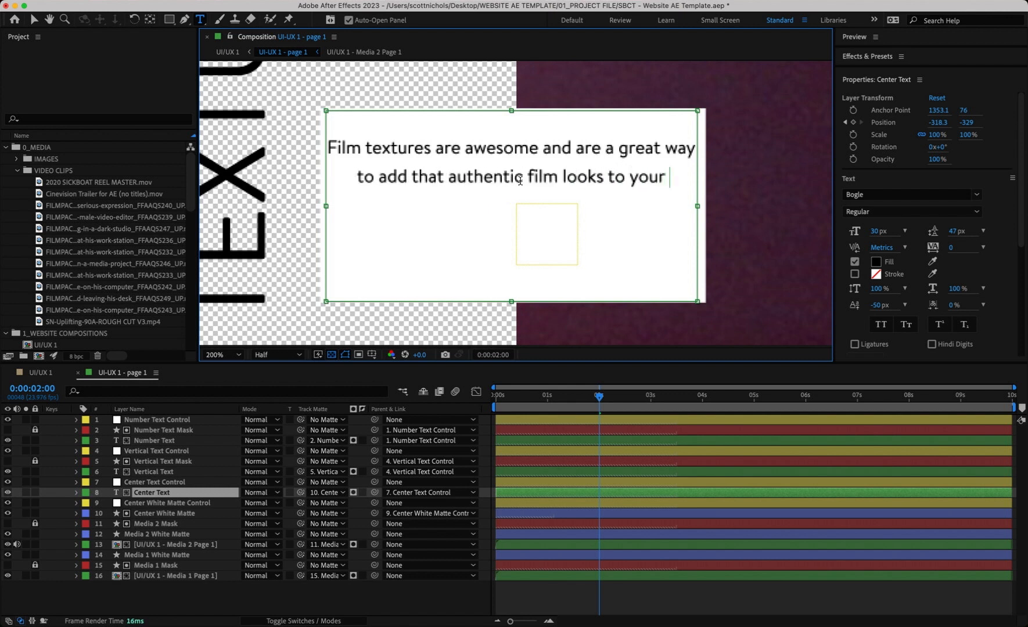
text(video f)
key(BackSpace)
text(video footage.)
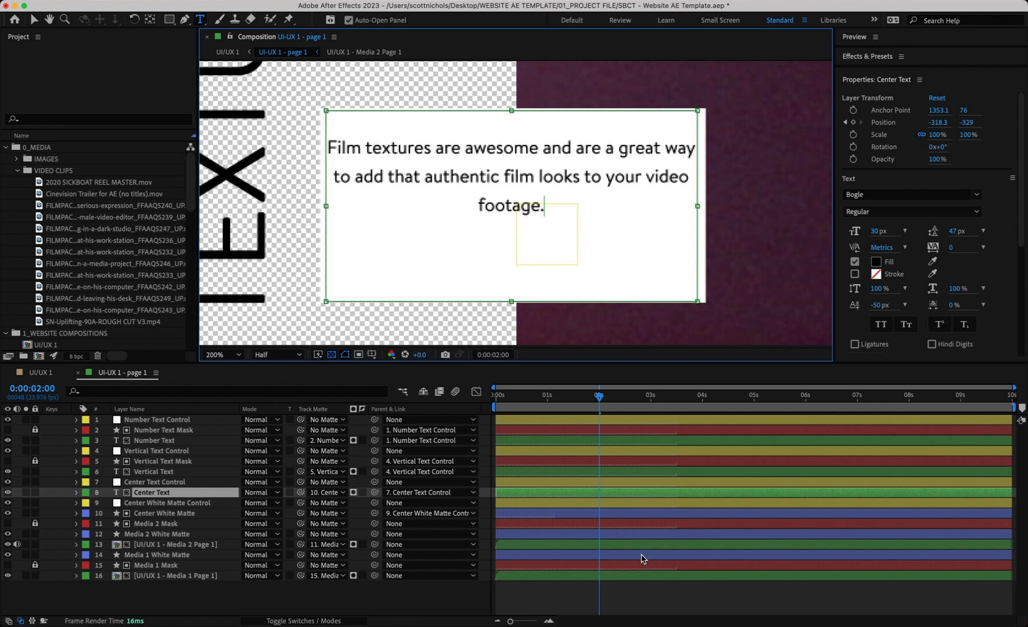
click(642, 598)
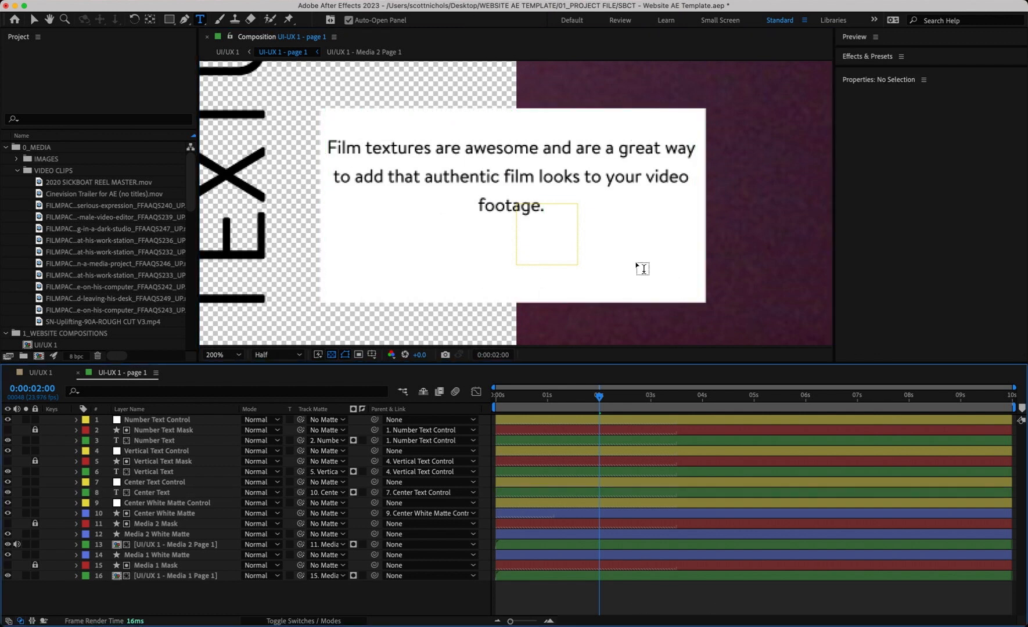
Lower the center paragraph within its white box by setting the Center Text Control layer's Y position to 1127, and collapse its properties
drag(587, 400, 561, 399)
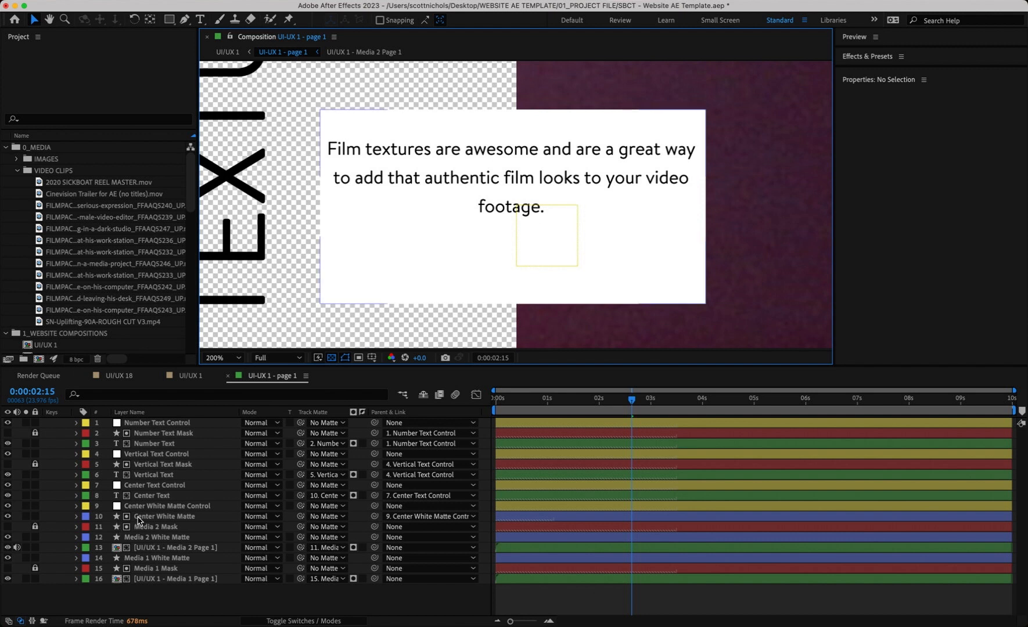
click(146, 497)
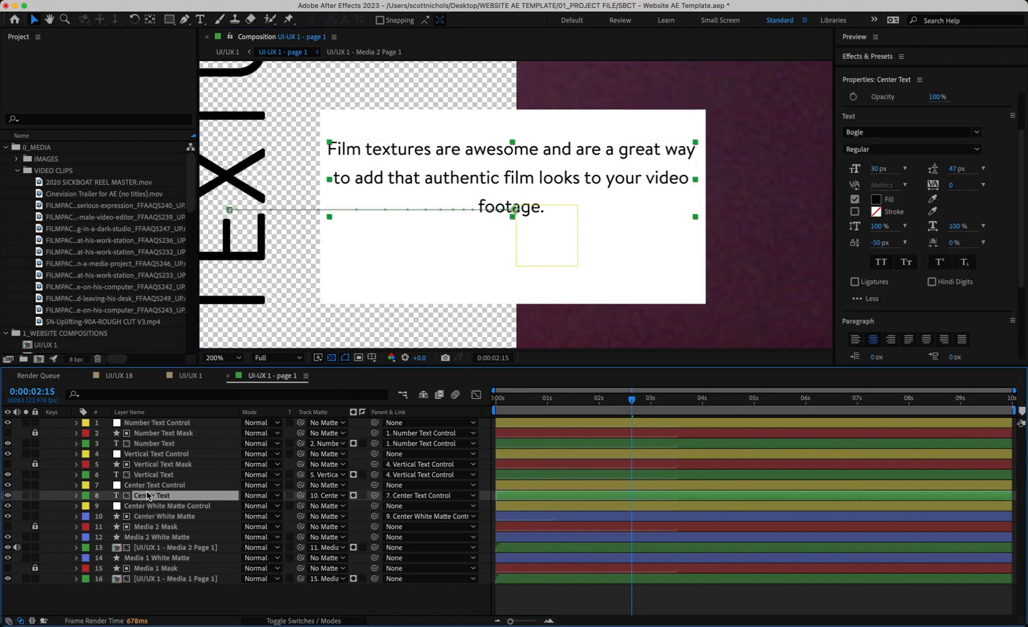
click(145, 484)
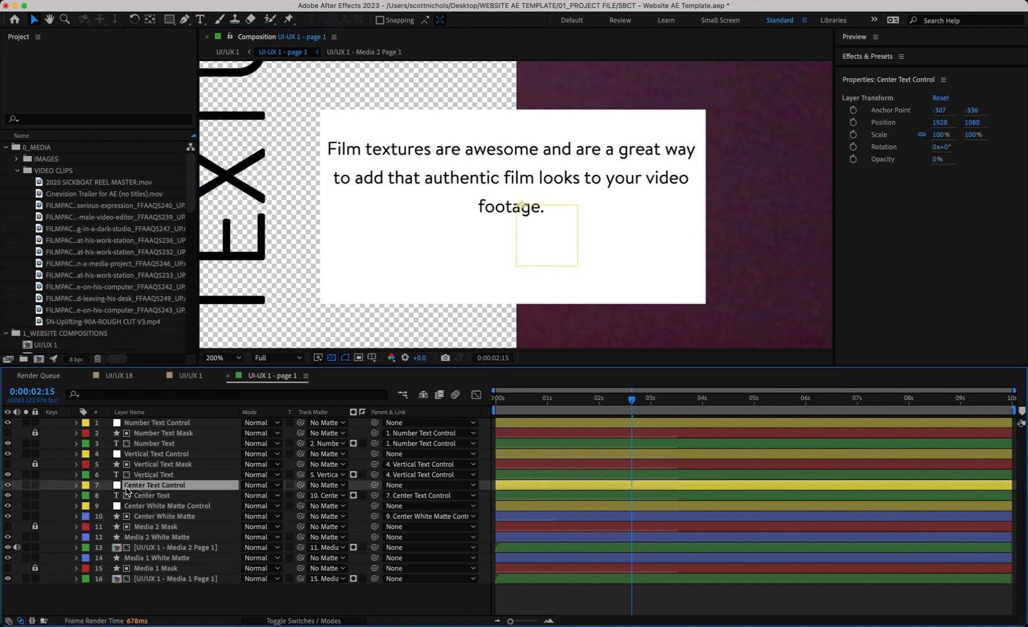
click(76, 485)
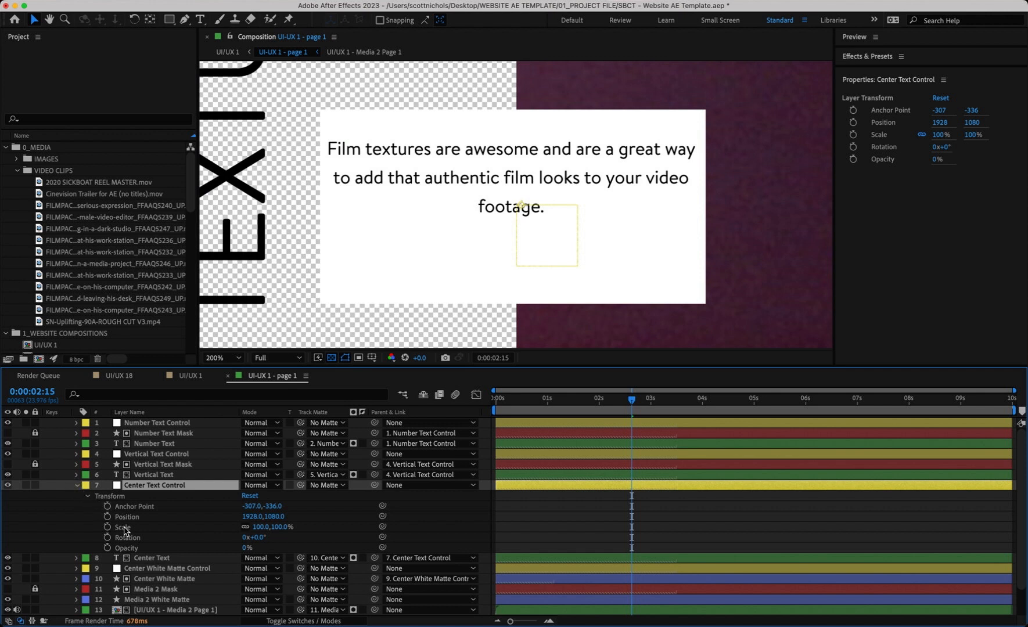
click(273, 517)
drag(272, 516, 299, 516)
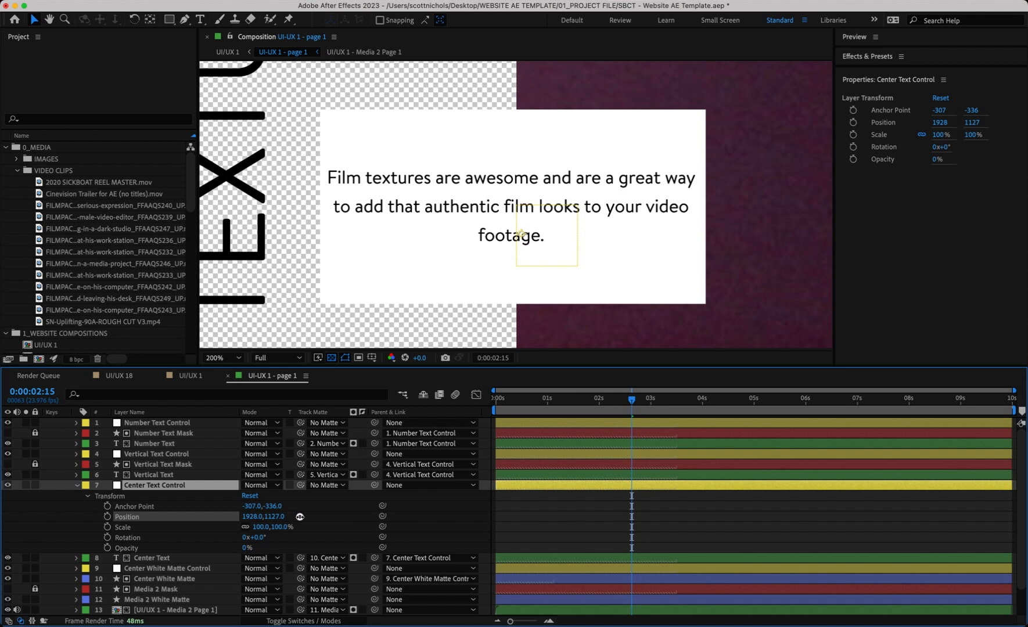
key(comma)
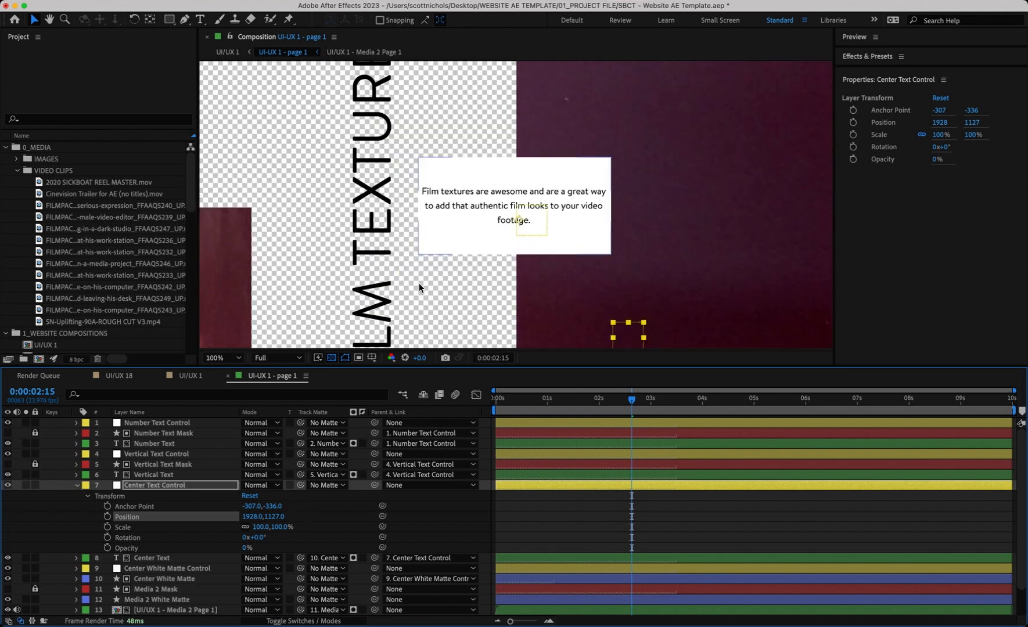
key(comma)
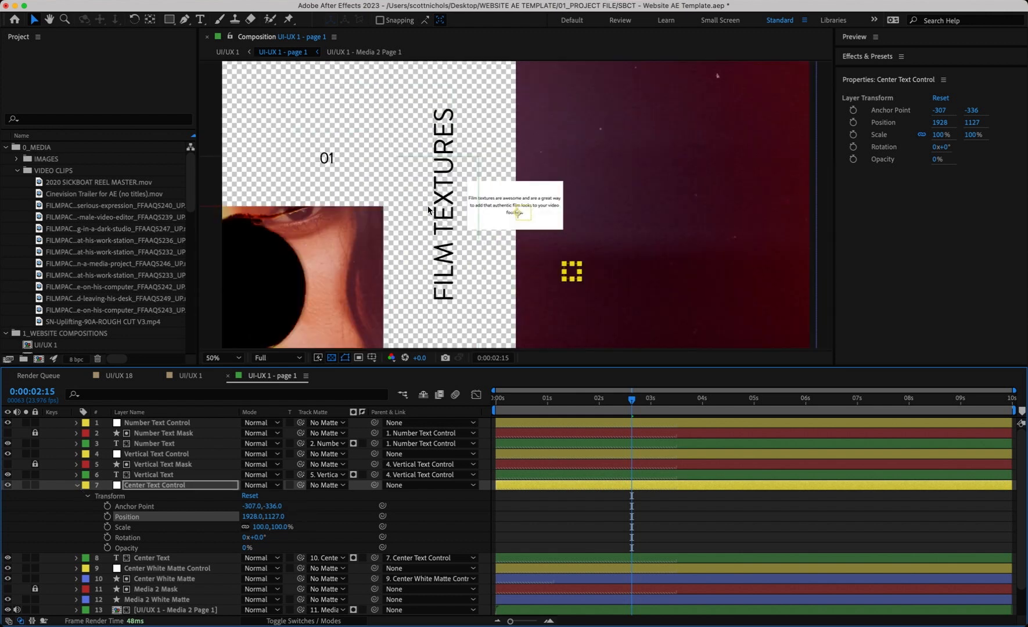
click(77, 486)
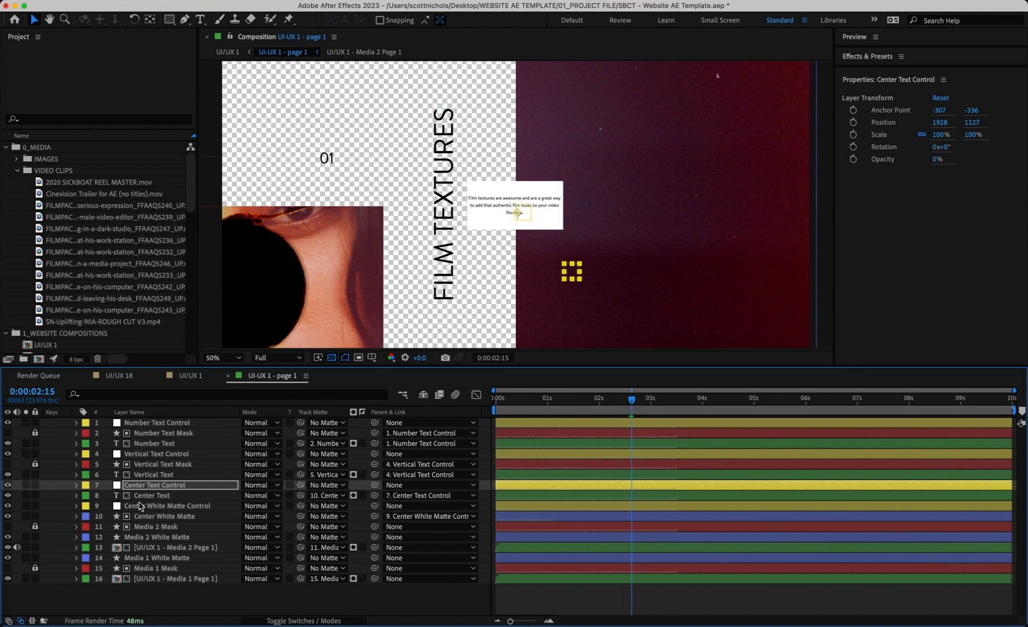
Change the Center White Matte rectangle's fill color to red C64C4C
click(146, 519)
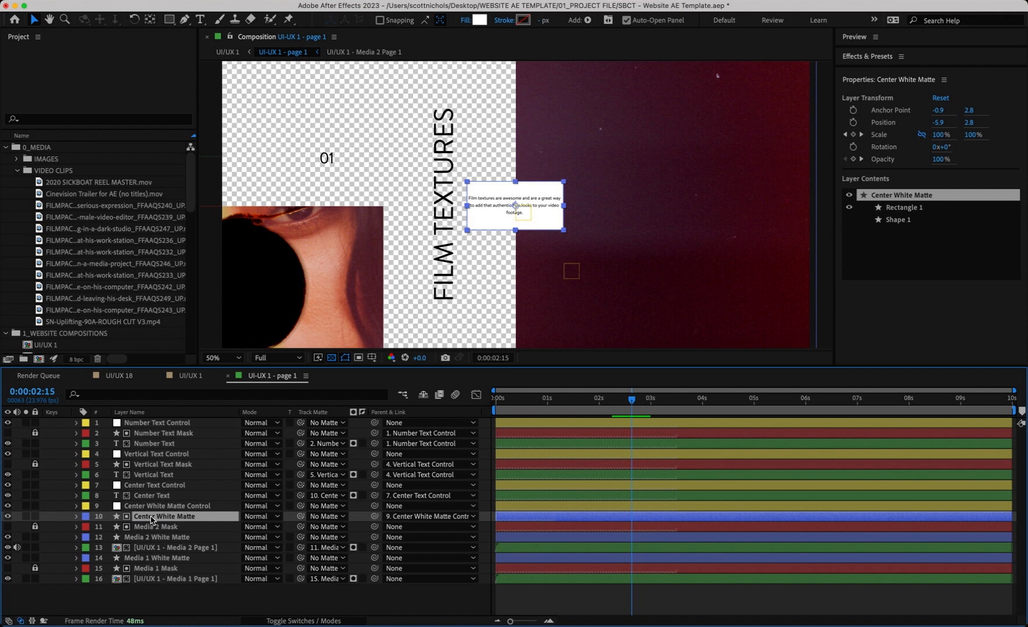
click(76, 516)
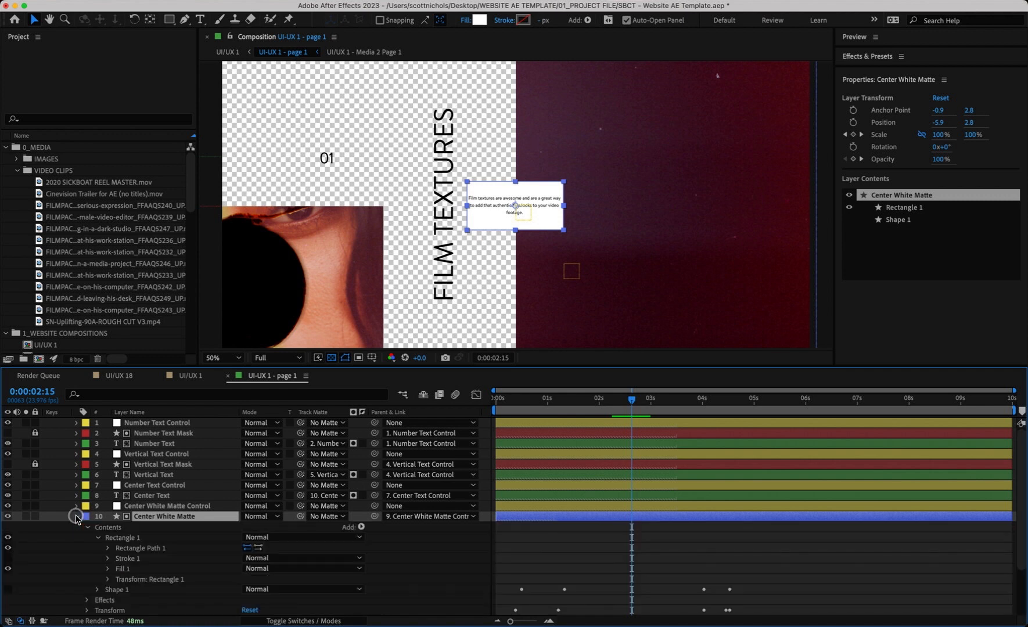
scroll(87, 528, down, 3)
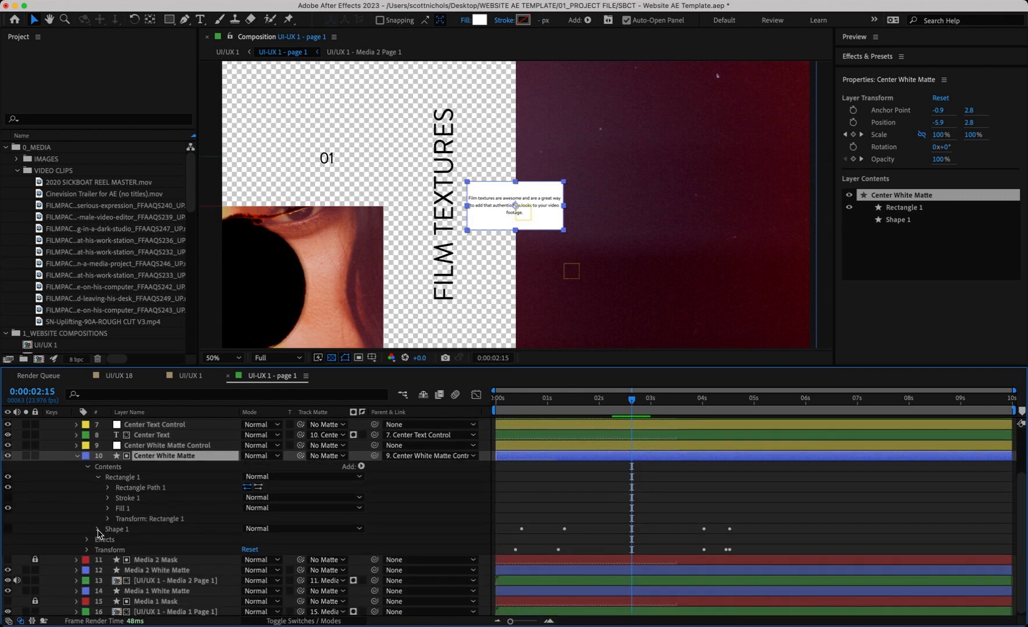
click(107, 508)
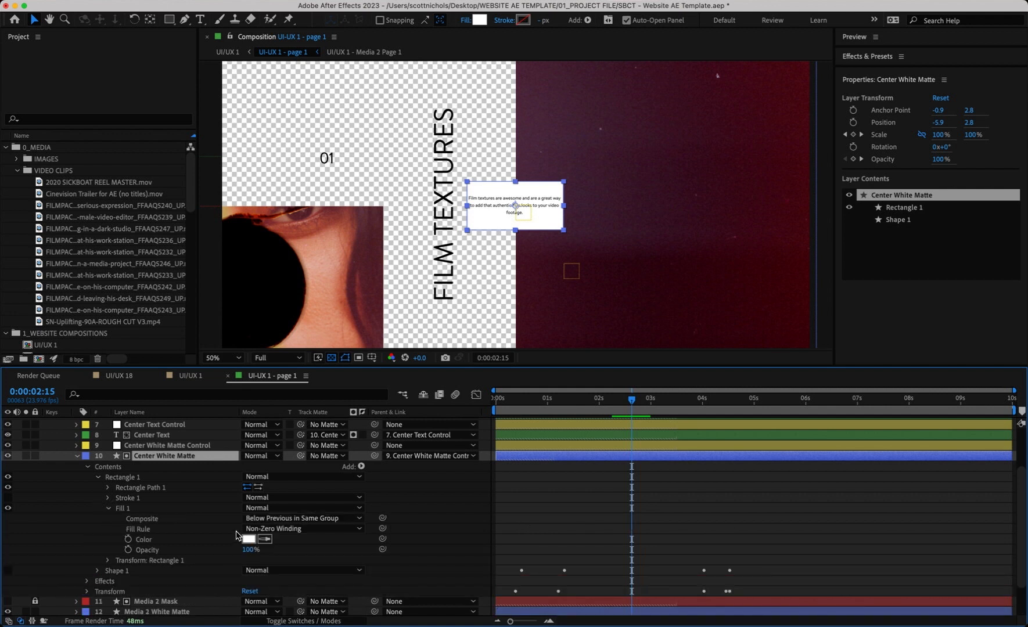
click(249, 539)
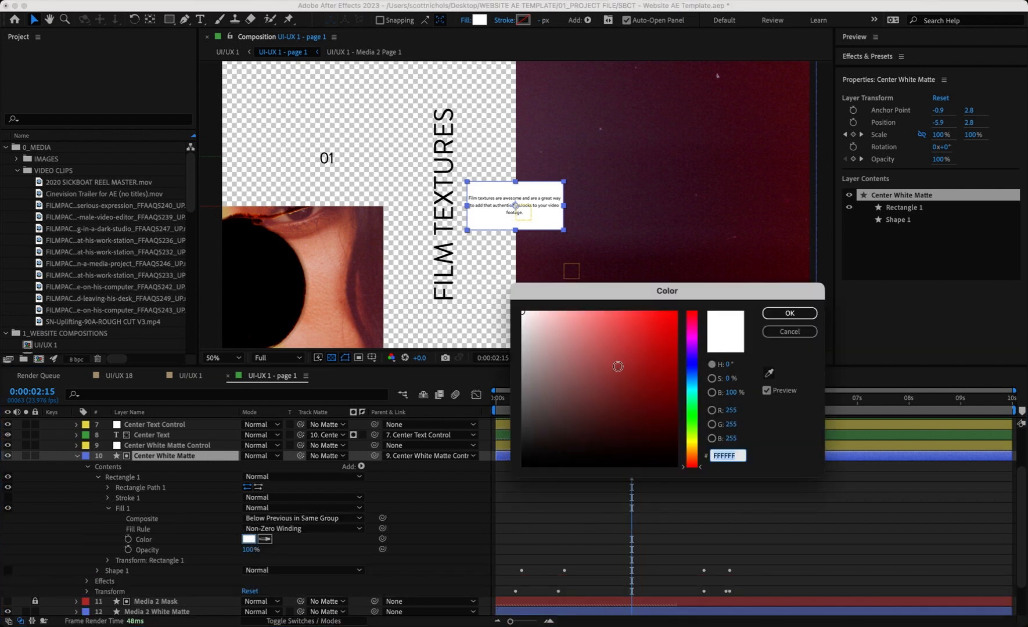
drag(617, 366, 617, 345)
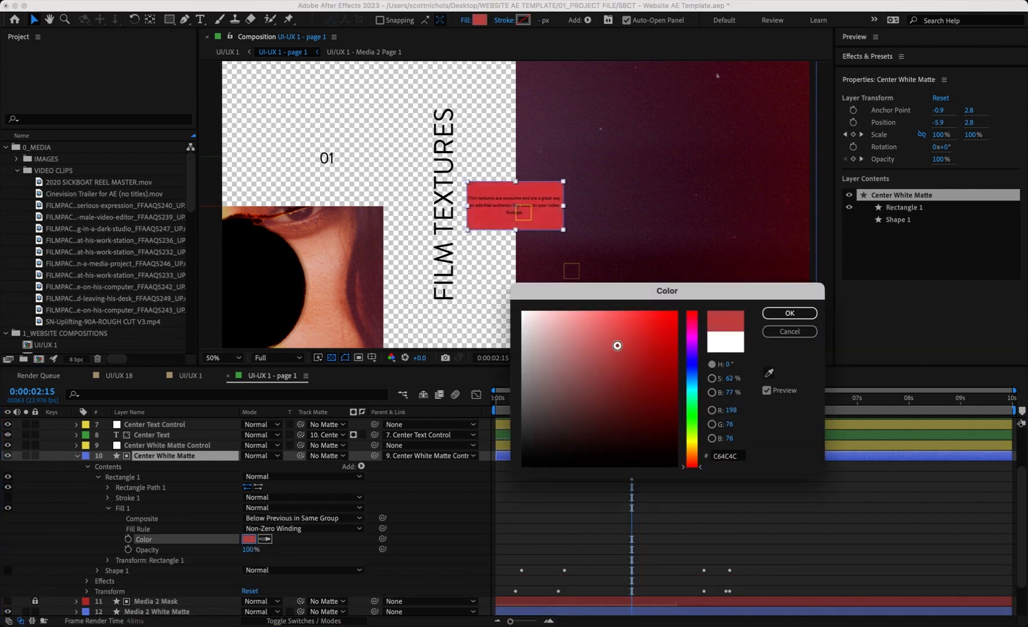
click(781, 314)
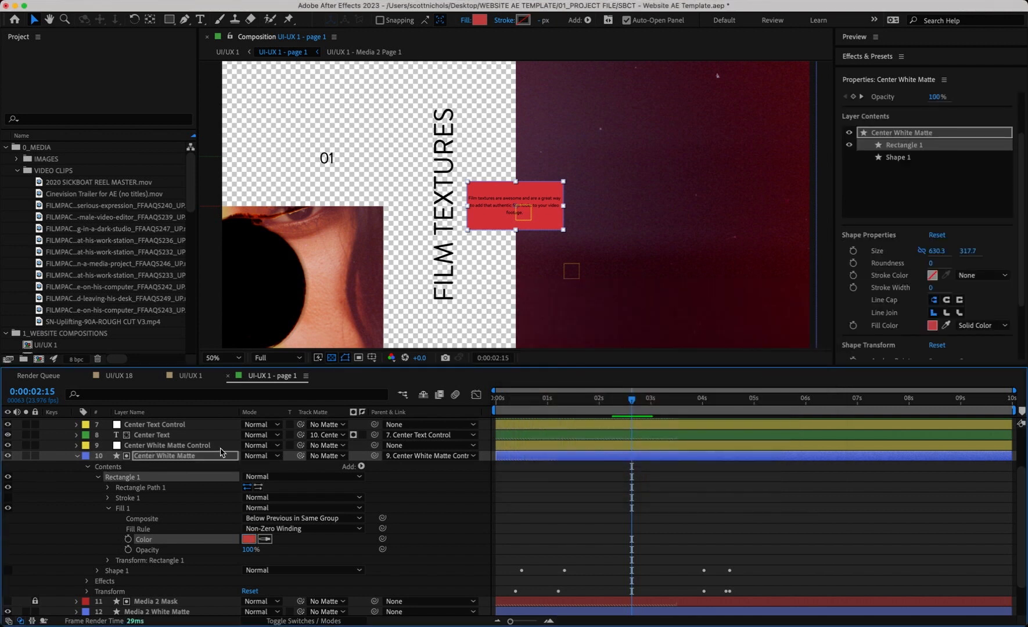
Set the Center Text layer's fill color to white FFFFFF and view the paragraph at 100% magnification
click(153, 445)
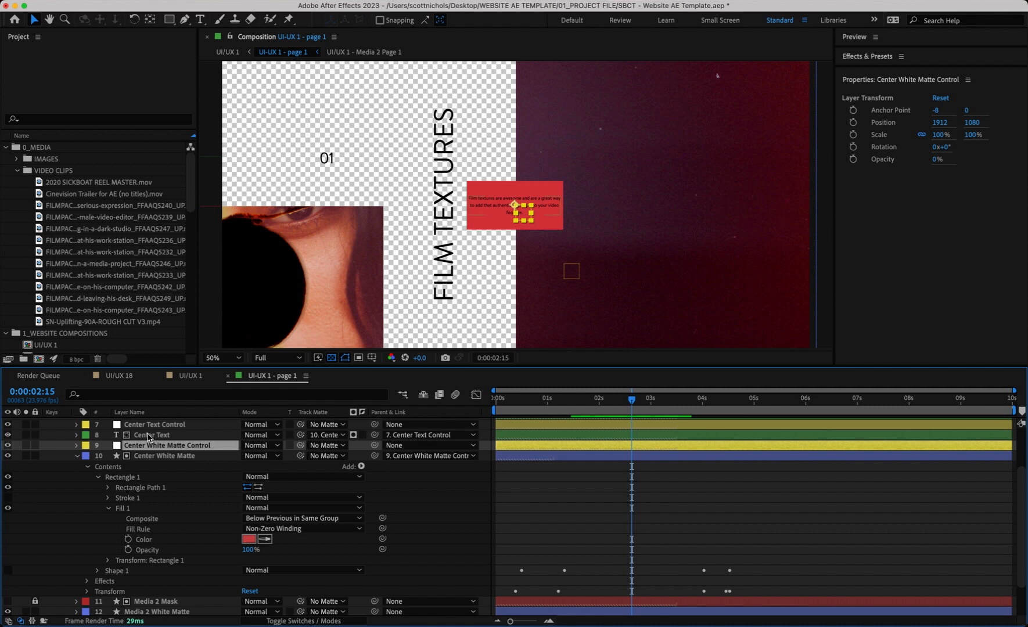
click(148, 436)
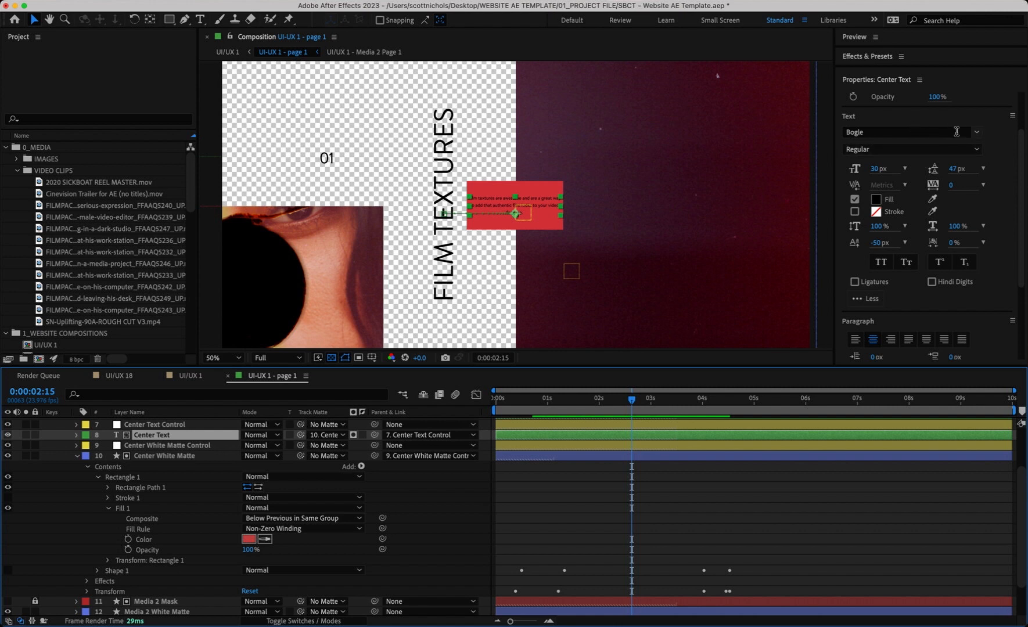
click(876, 199)
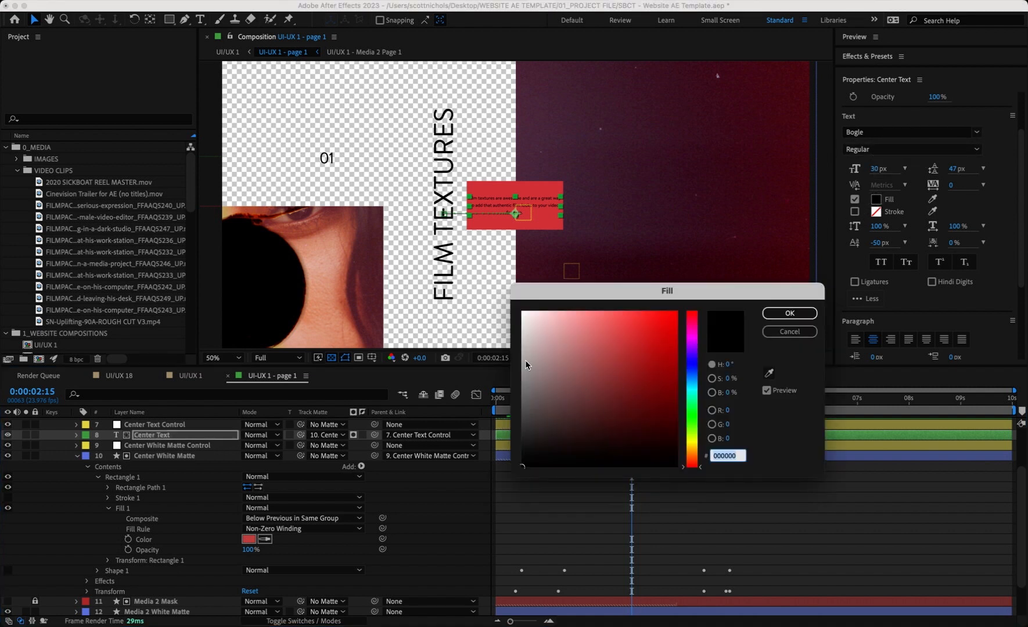
drag(526, 365, 510, 283)
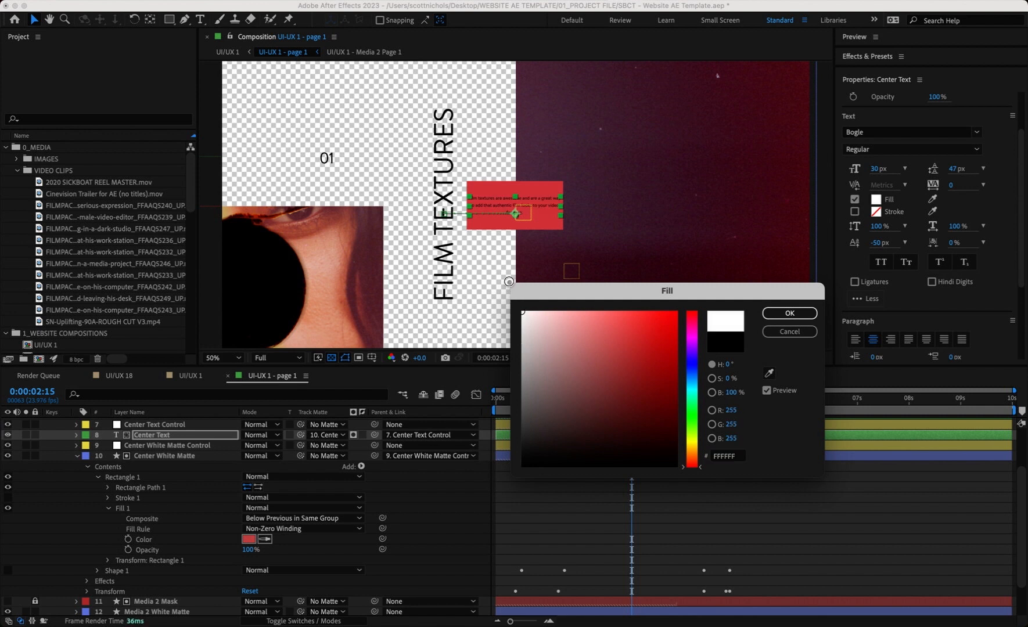
click(810, 314)
key(slash)
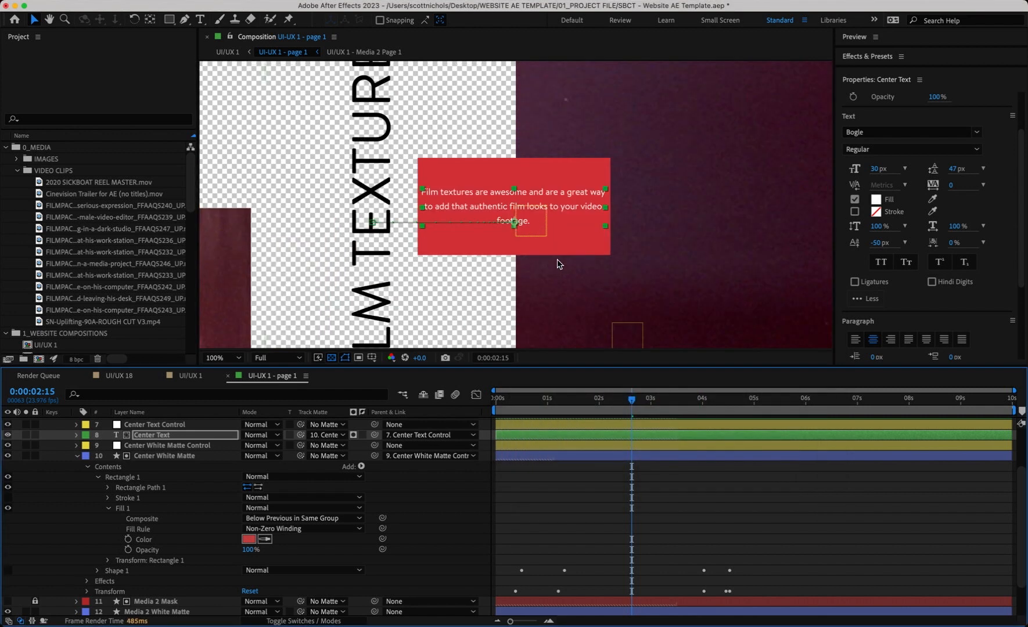
key(comma)
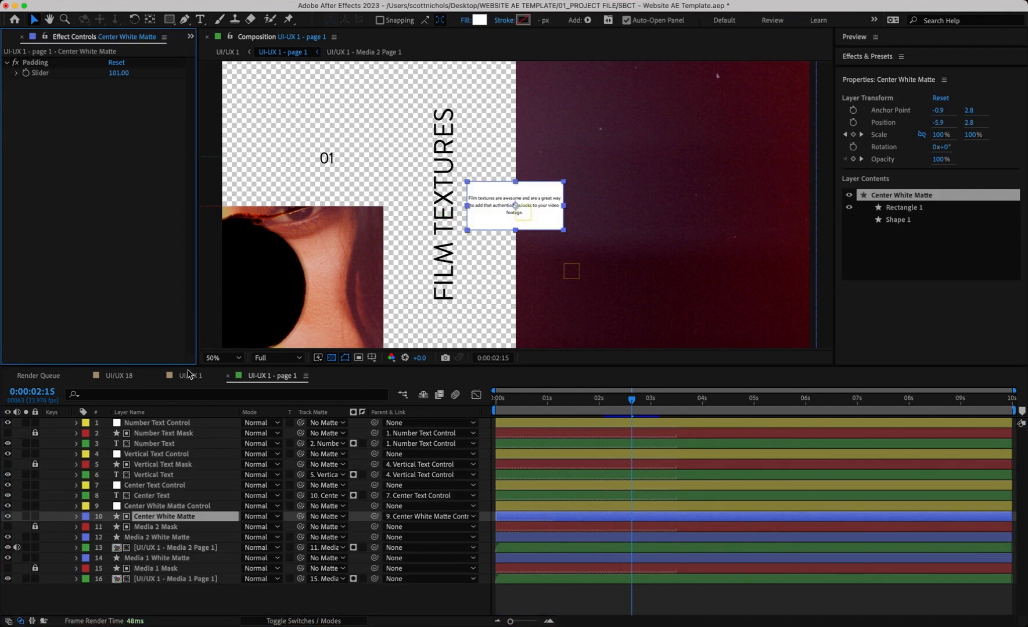
Return to the UI/UX 1 composition and preview the transition from page 1 to page 2
click(191, 376)
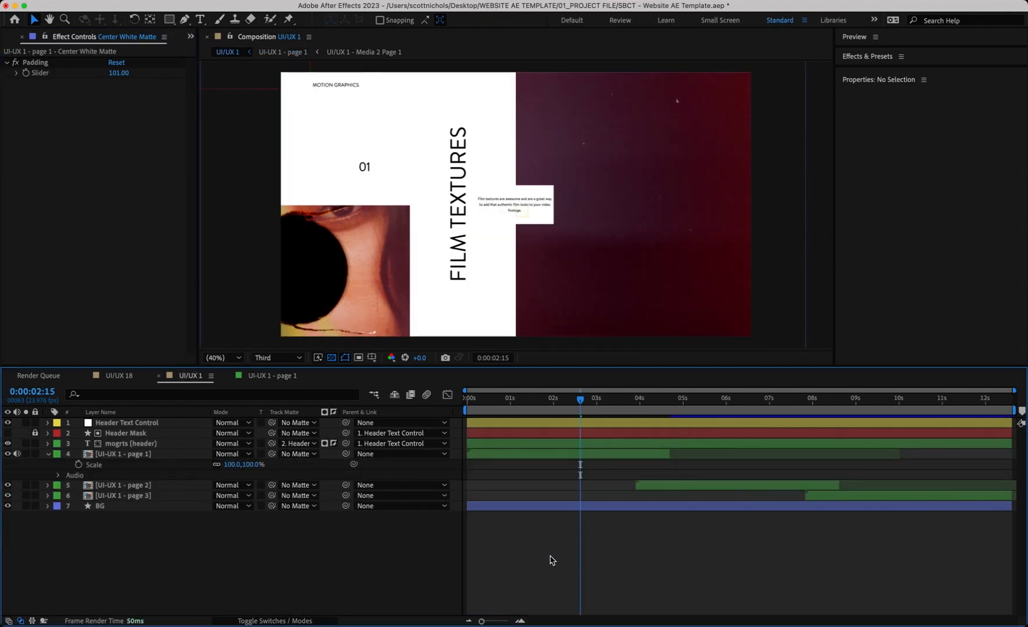
drag(515, 400, 609, 404)
key(space)
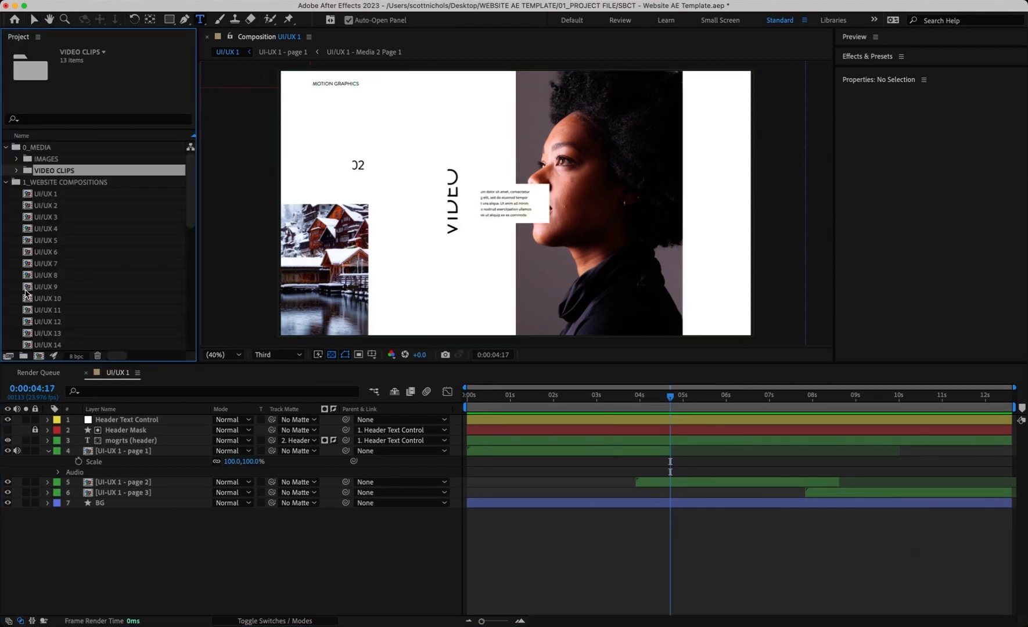
Open the UI/UX 10 composition and preview its opening shape transition from the start
click(27, 300)
double_click(26, 299)
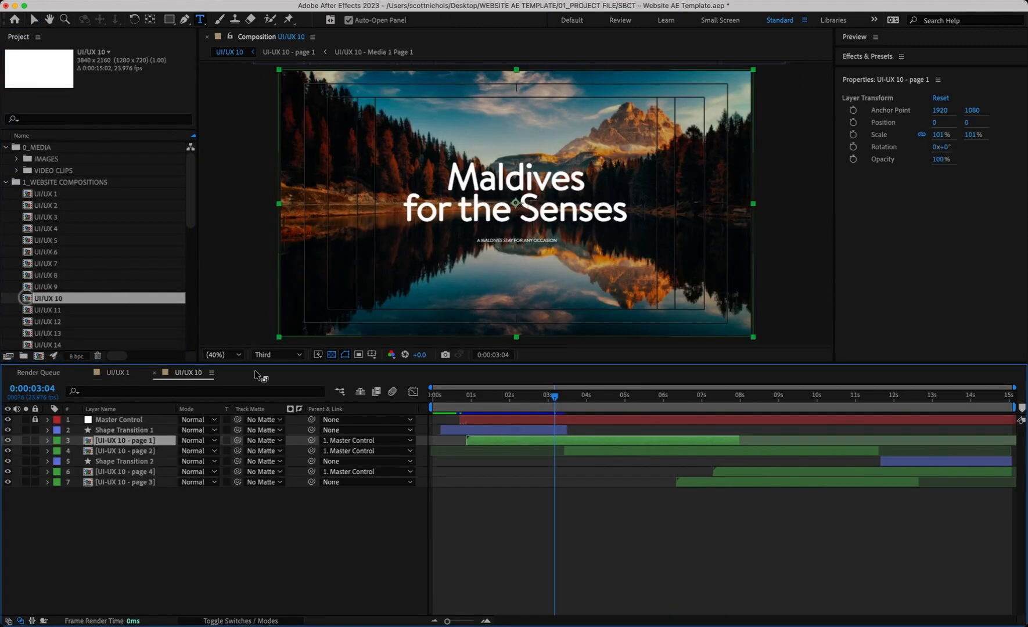
key(space)
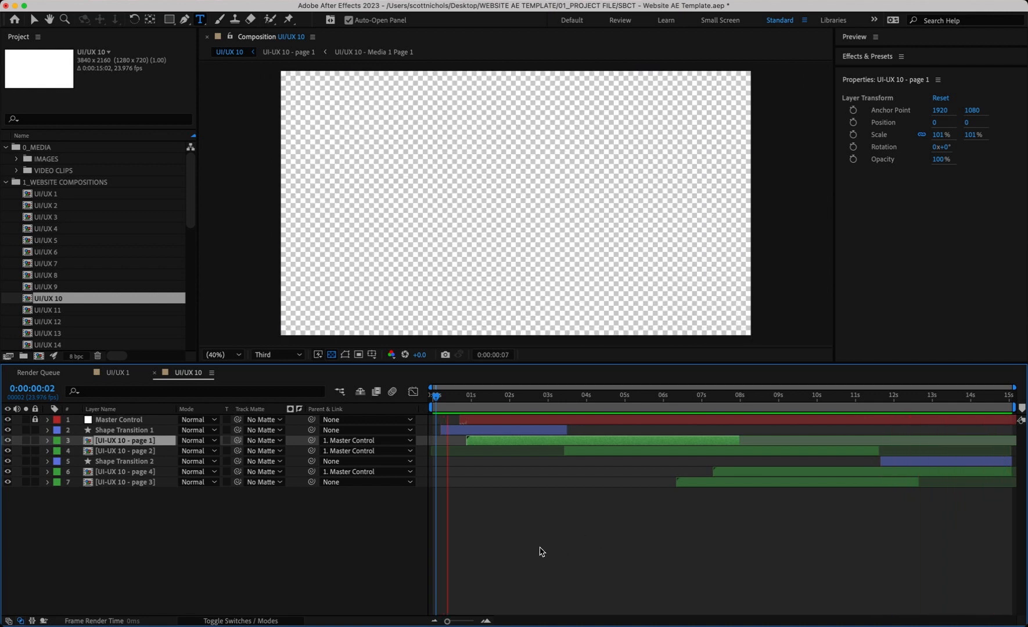
drag(500, 397, 417, 397)
key(space)
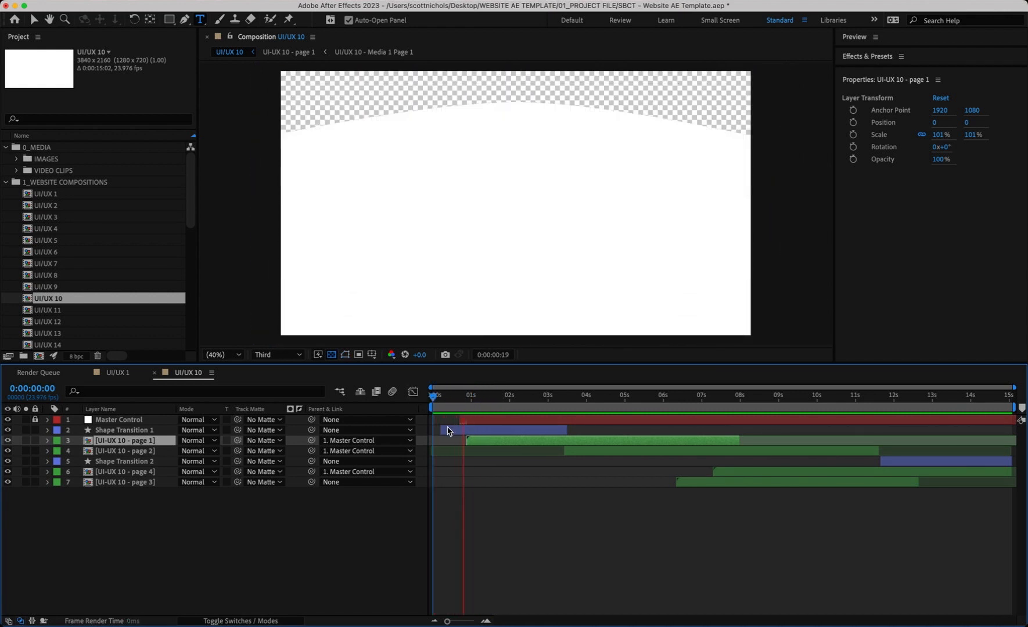
key(space)
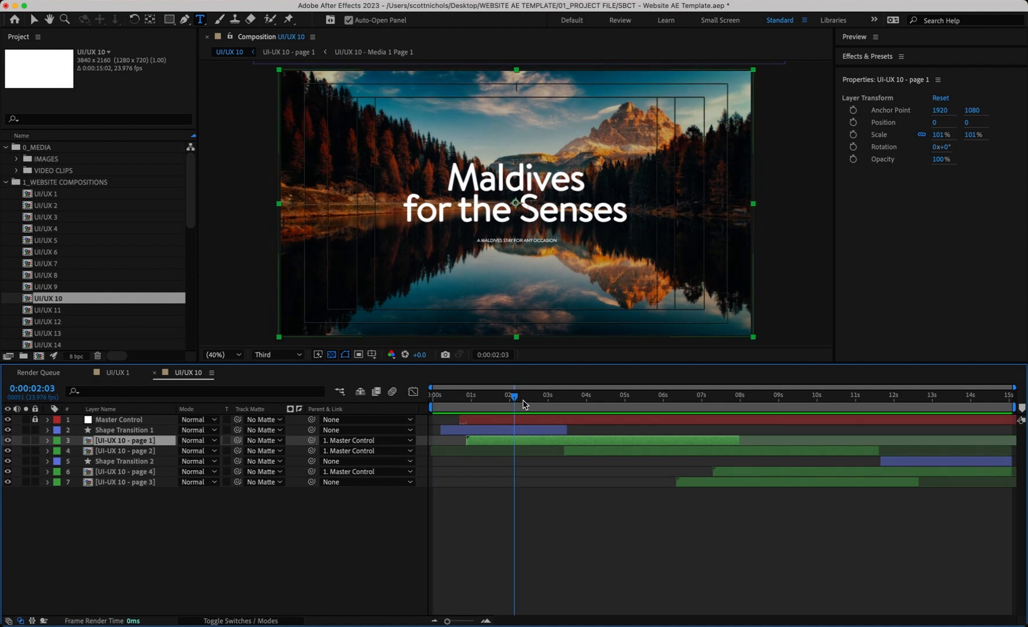
At 0:00:01:01, change the Shape Transition 1 layer's fill color to red CD1919
drag(516, 400, 473, 402)
click(479, 431)
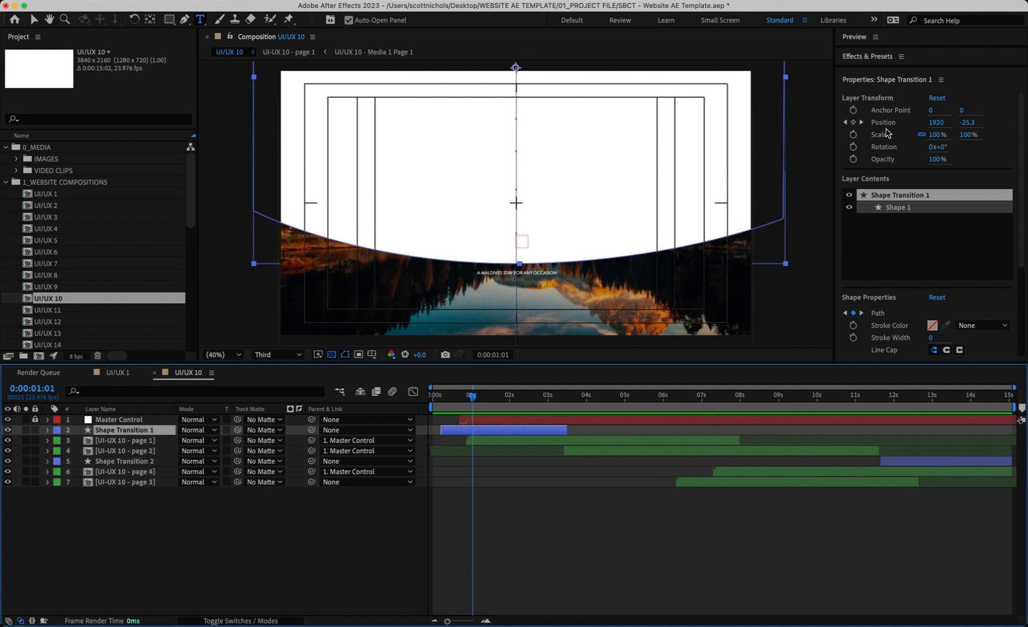
scroll(900, 220, down, 5)
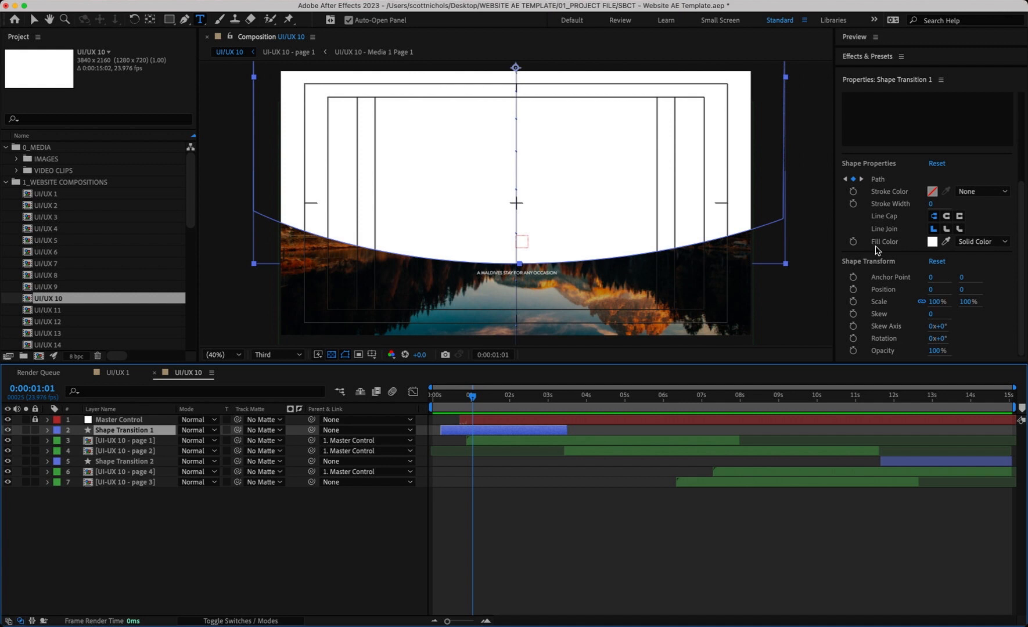
click(931, 242)
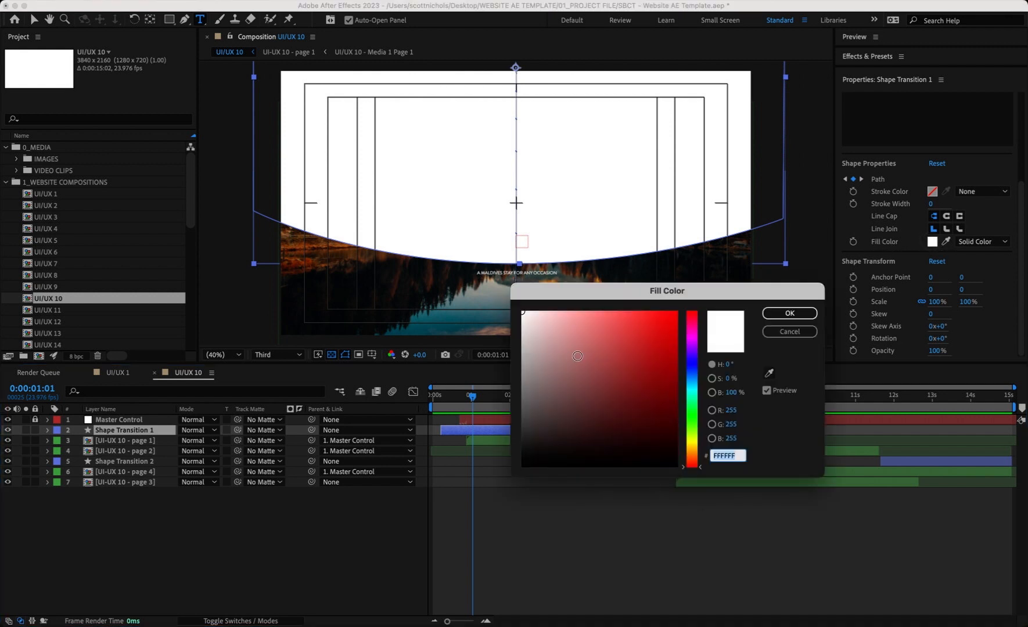
click(658, 341)
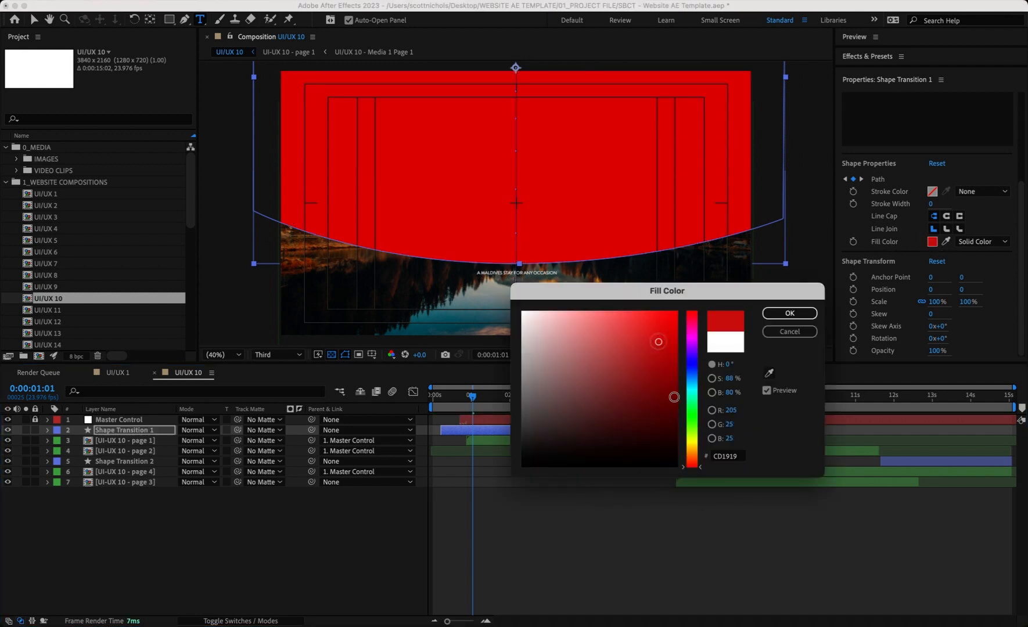
click(789, 313)
Preview the recolored opening shape transition from 0:00:00:08
drag(472, 399, 446, 399)
key(space)
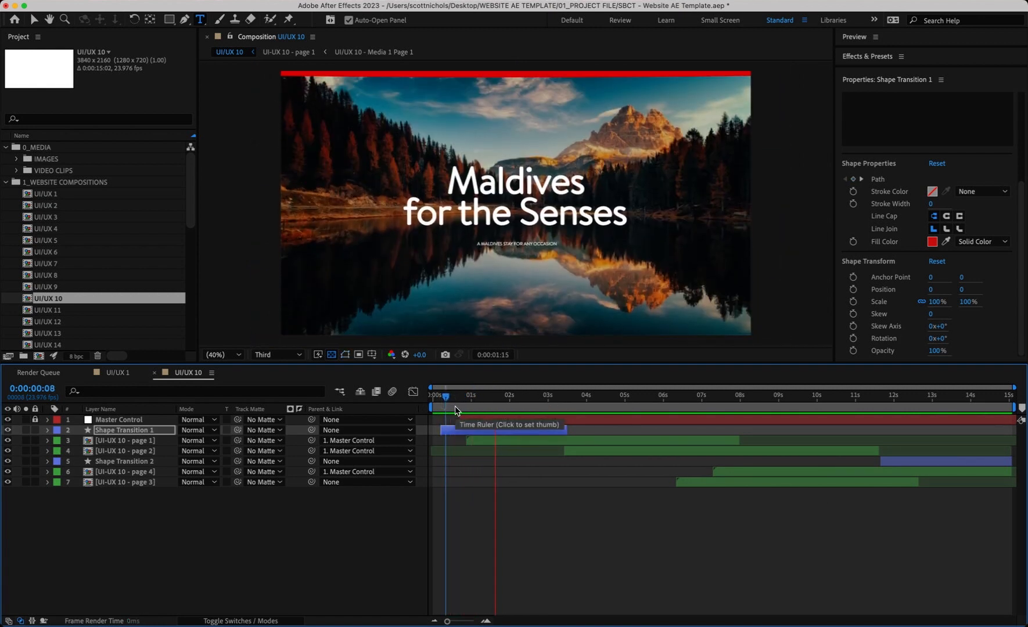
key(space)
Set the Shape Transition 1 layer's fill color back to white
click(507, 434)
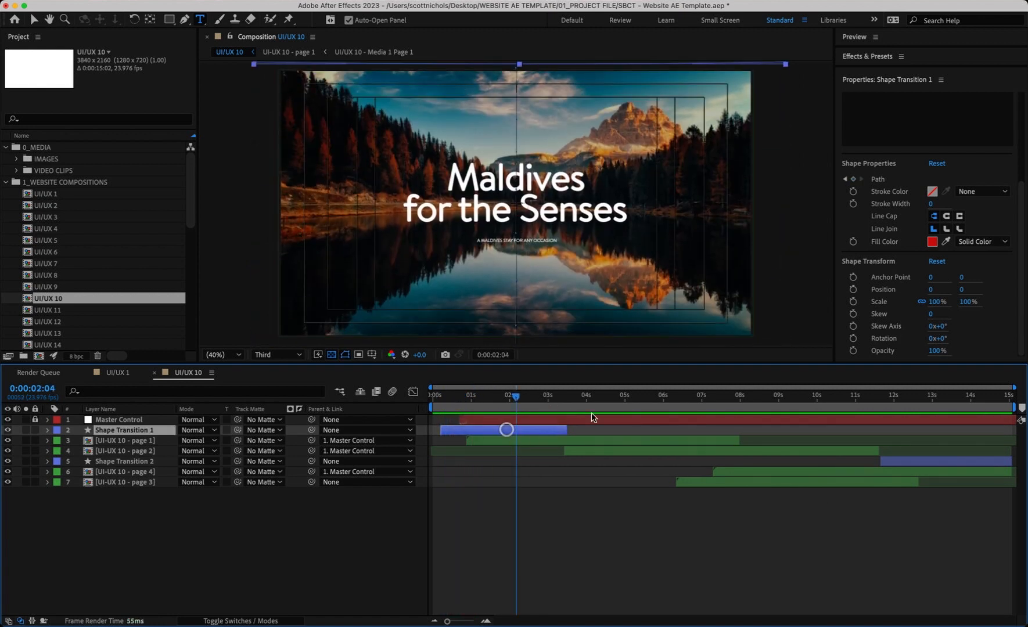
click(932, 242)
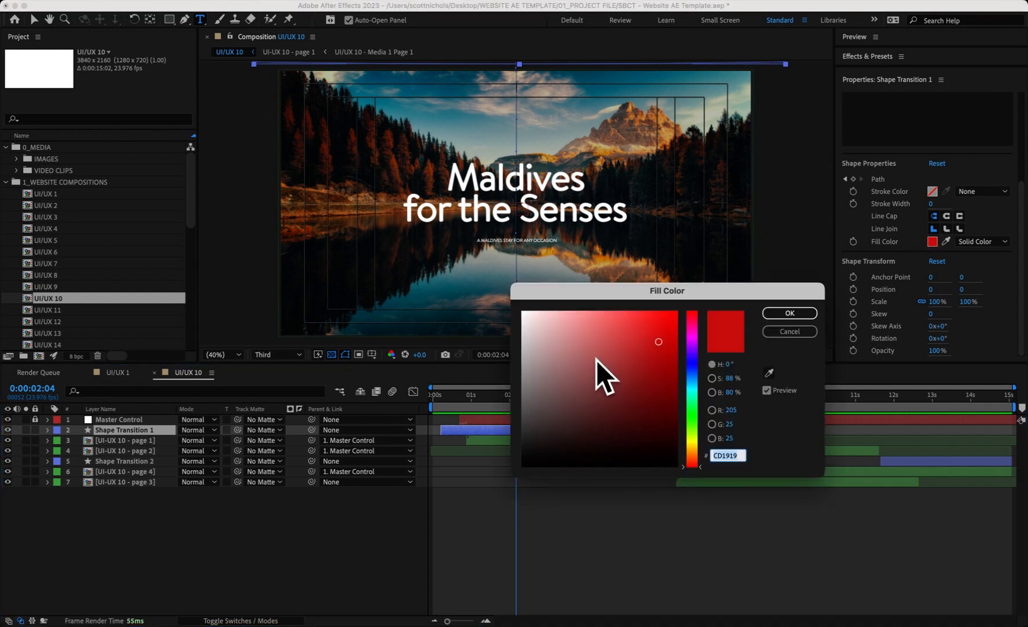
drag(597, 372, 465, 290)
click(788, 313)
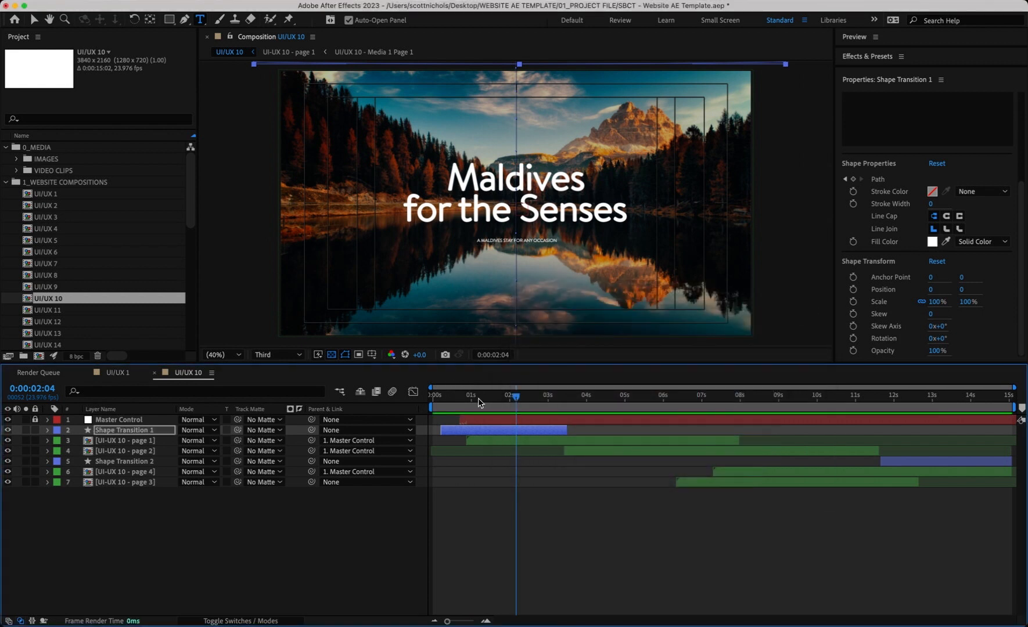
Open UI-UX 10 - page 1, enlarge the composition view, and open its nested Media 1 Page 1 composition
click(507, 441)
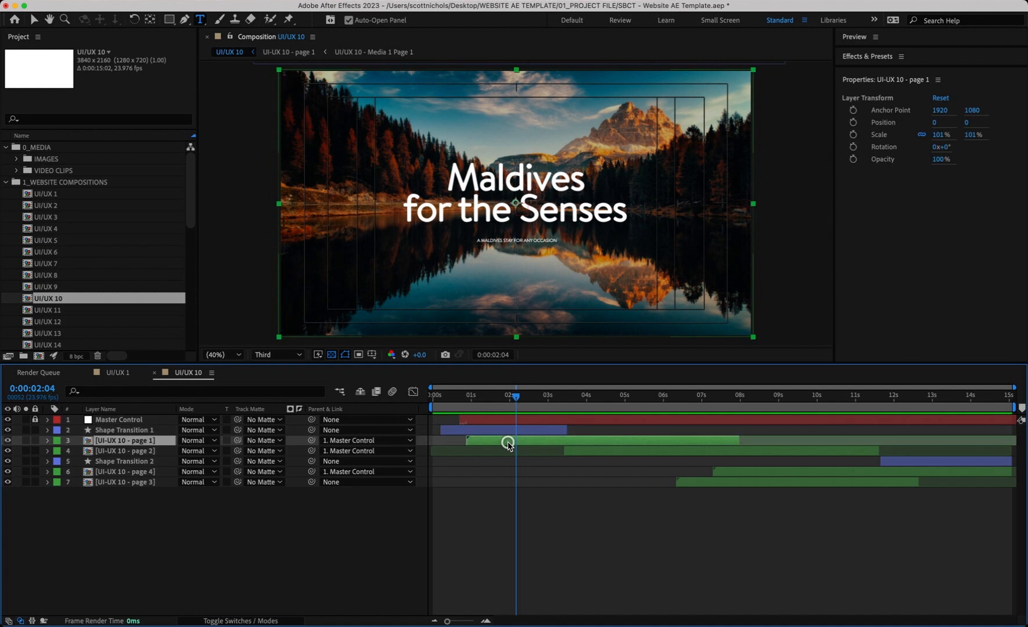
double_click(87, 443)
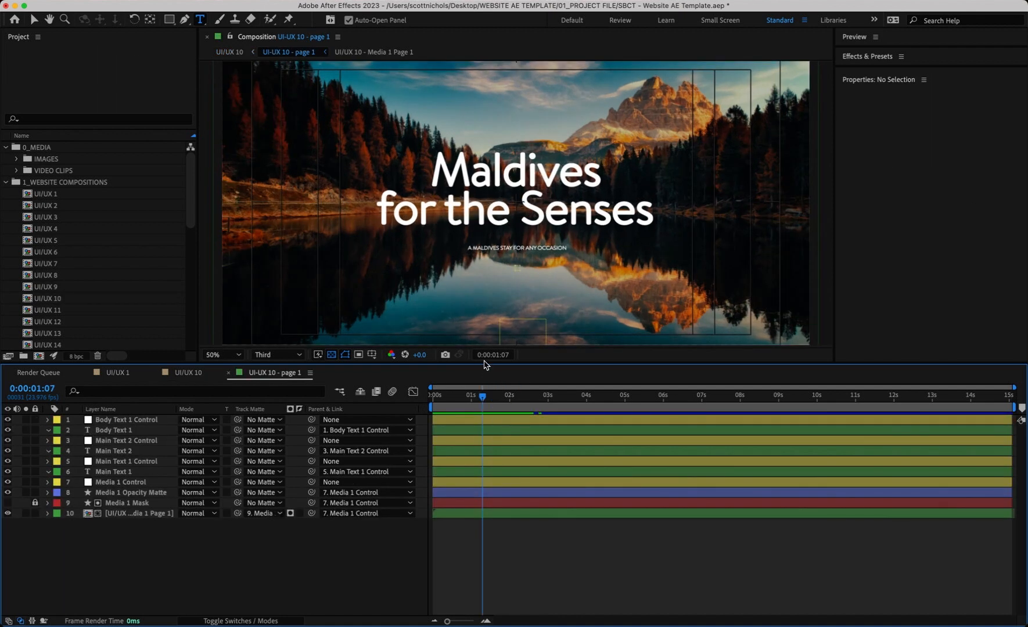
drag(483, 364, 481, 418)
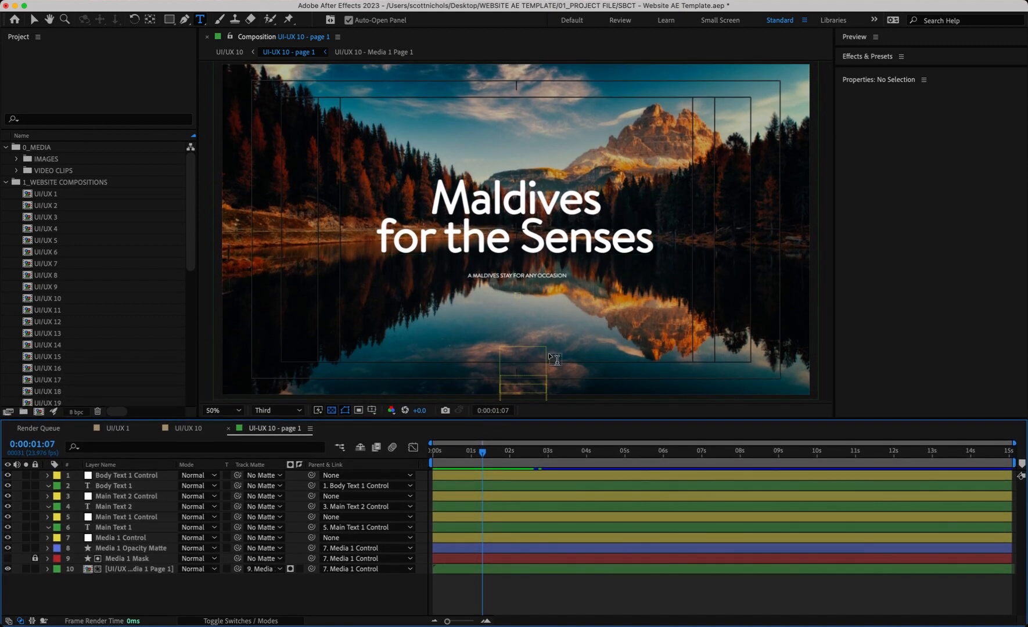
click(90, 573)
double_click(89, 574)
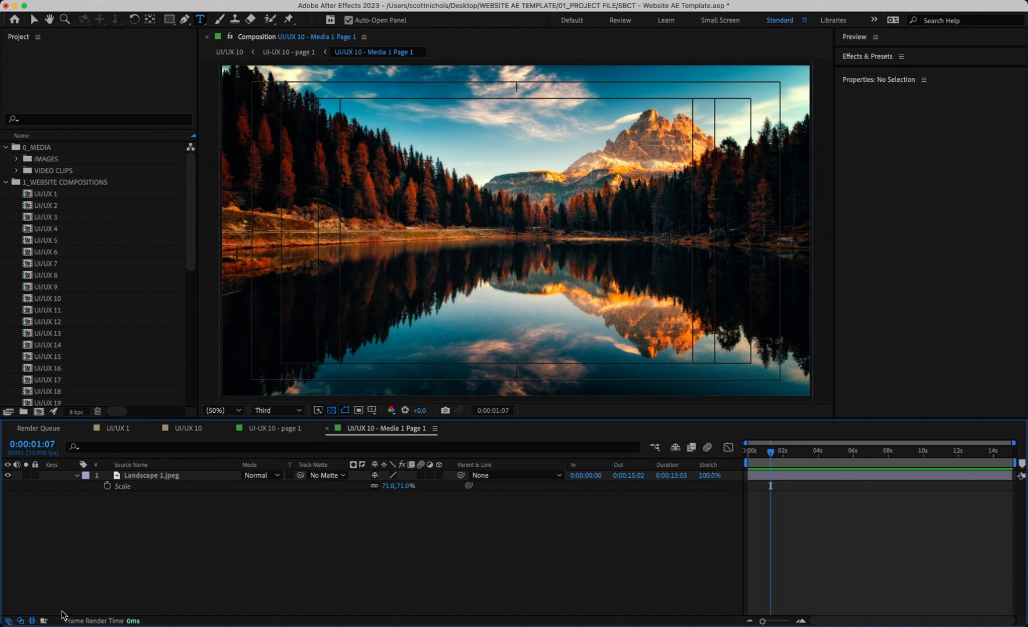
Hide the in/out/duration/stretch, transfer control and layer switch columns in the Media 1 Page 1 timeline
click(32, 621)
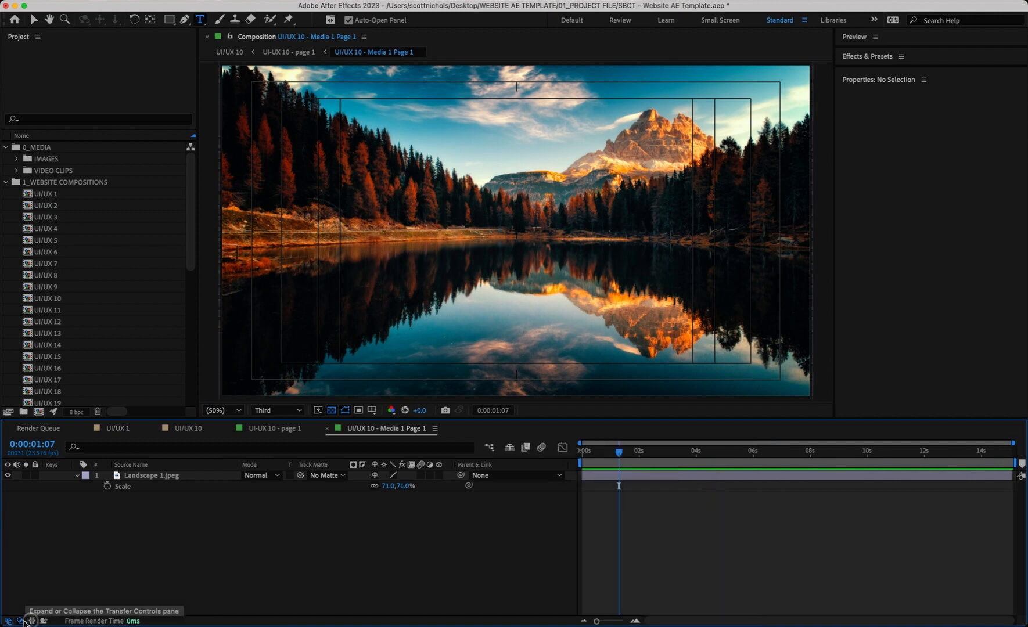
click(20, 621)
click(8, 620)
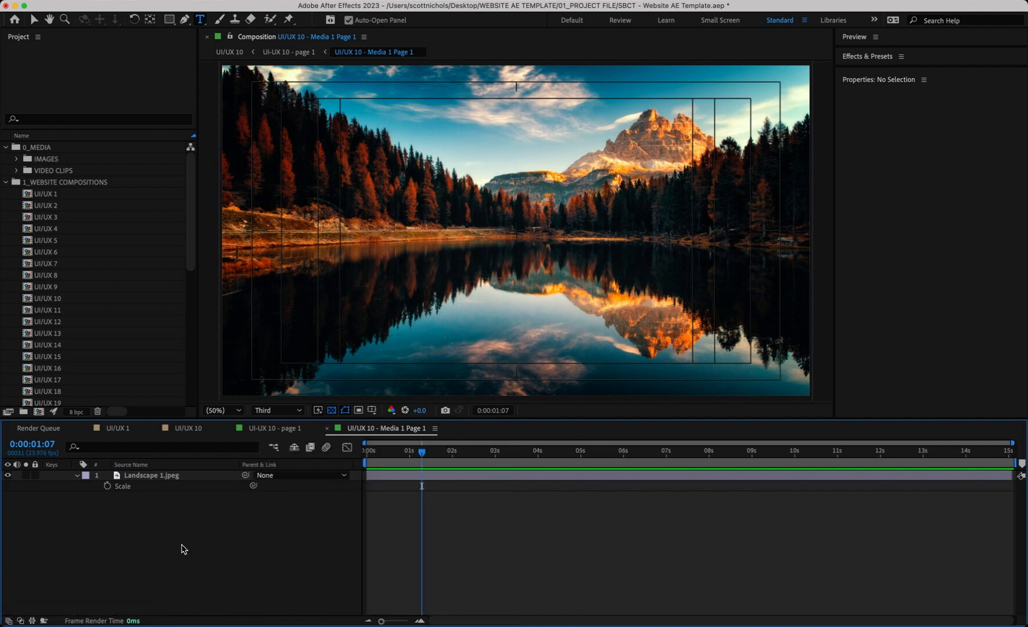
Turn off the Title/Action Safe guides in the Media 1 Page 1 composition view at 0:00:00:22
mouse_move(419, 452)
mouse_down()
mouse_move(375, 451)
mouse_move(406, 453)
mouse_up()
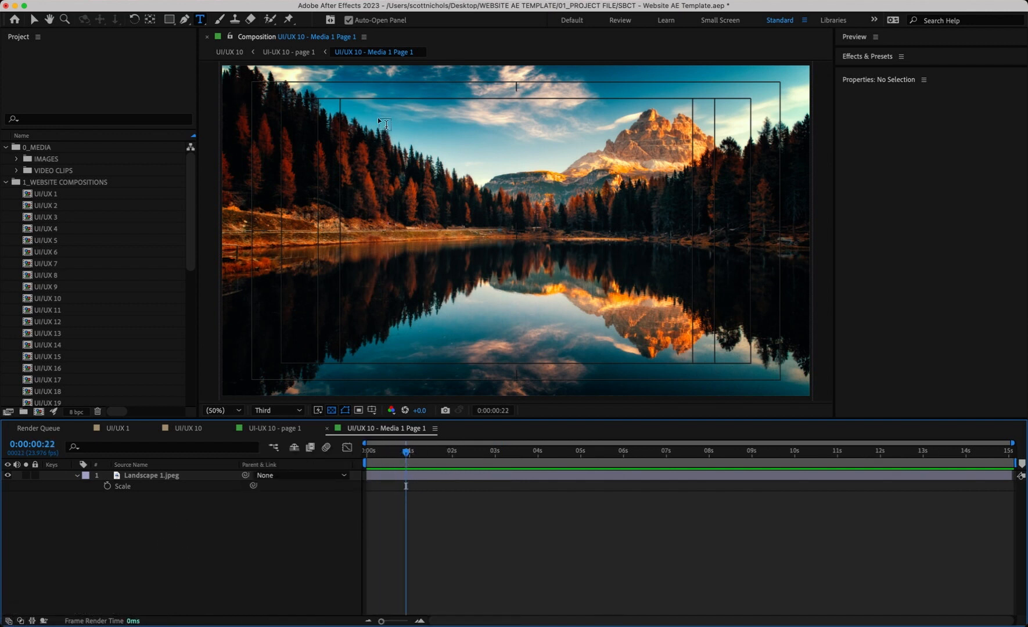
click(372, 410)
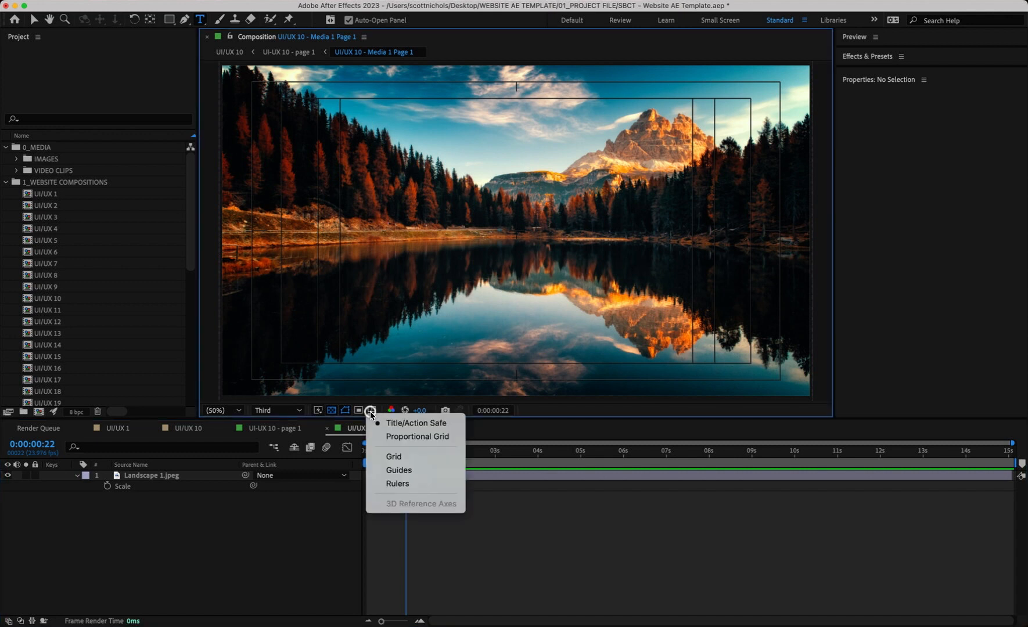
click(405, 424)
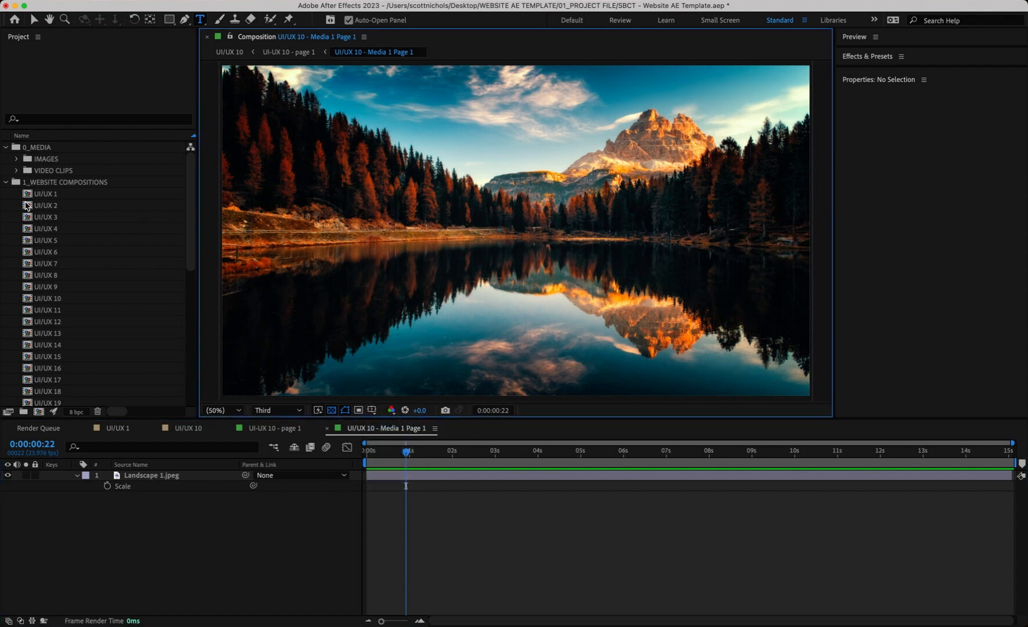
Choose the work-station clip FFAAQS232_UP.mov from the VIDEO CLIPS folder and add it above Landscape 1.jpeg in Media 1 Page 1
click(16, 170)
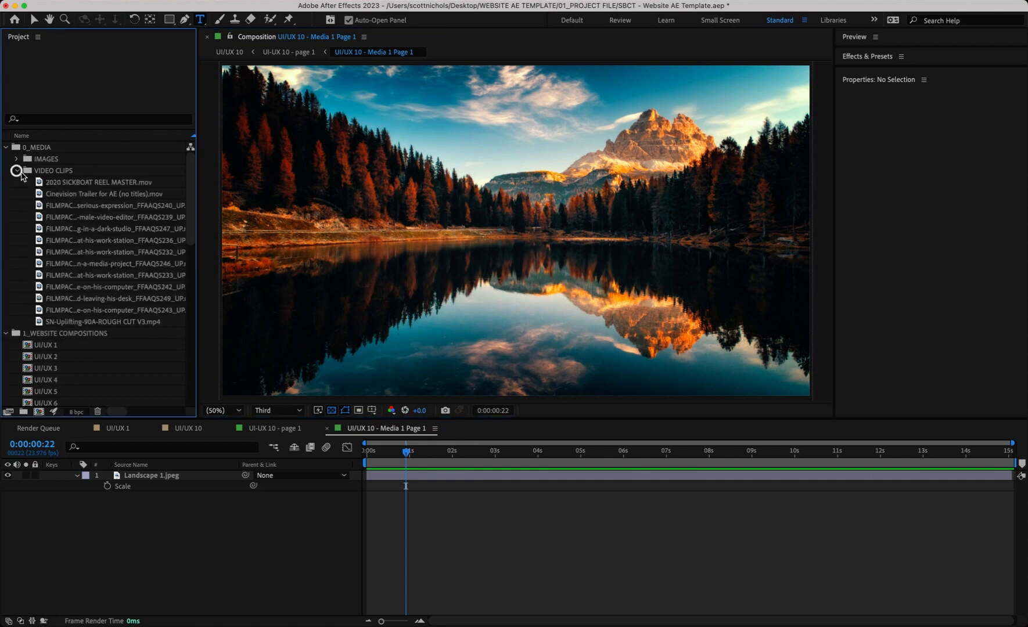
click(43, 184)
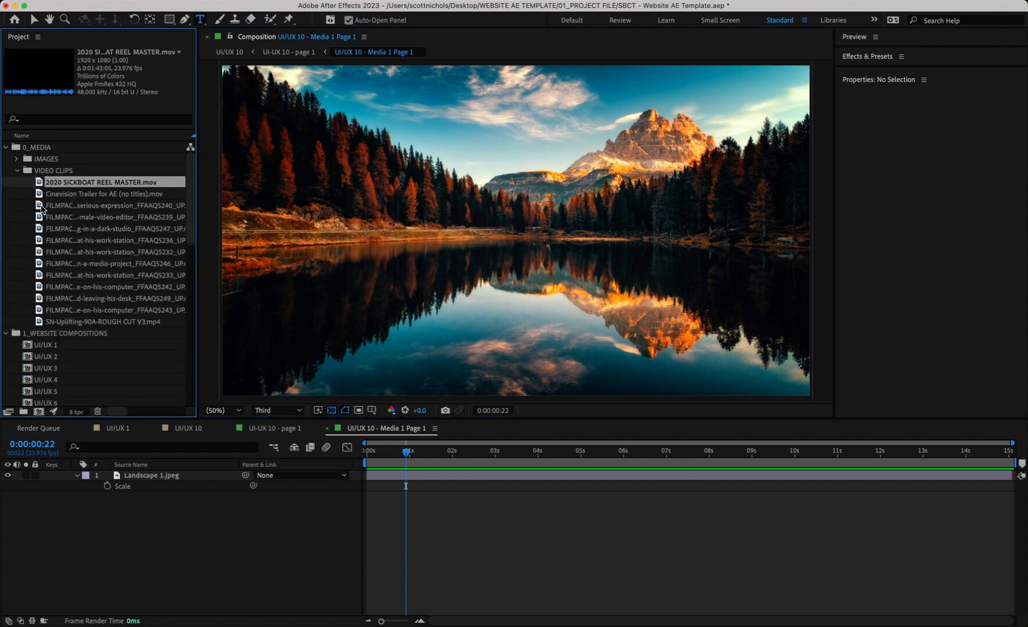
click(37, 207)
click(39, 216)
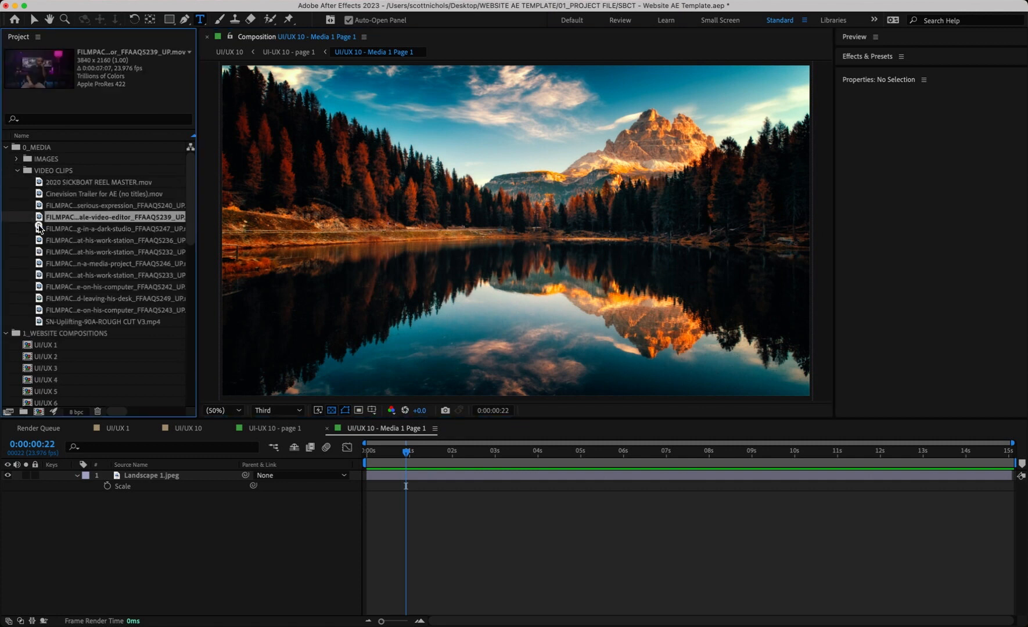
click(40, 228)
click(40, 242)
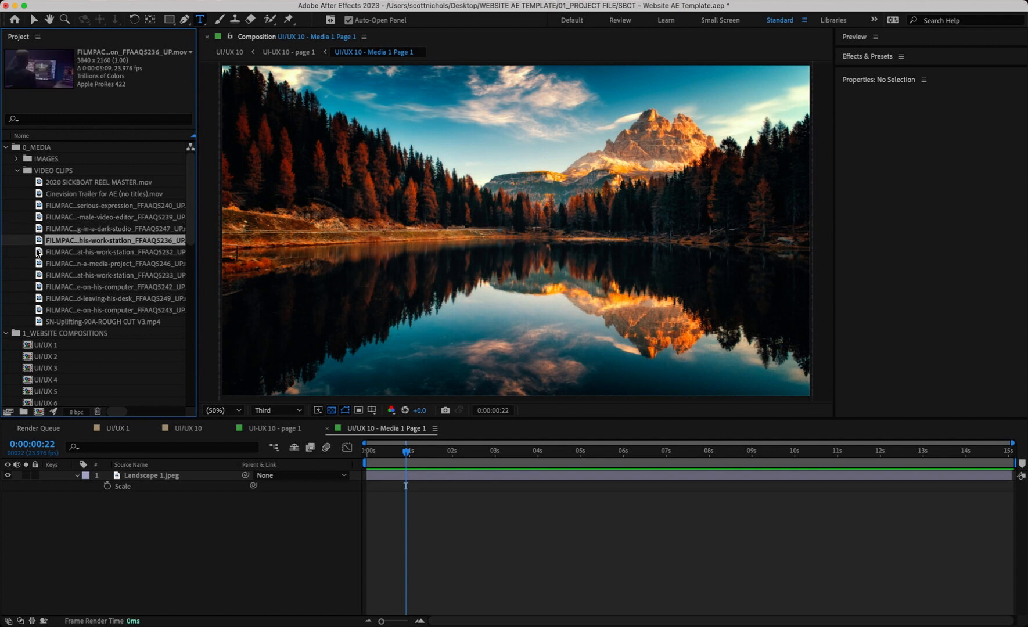
click(39, 254)
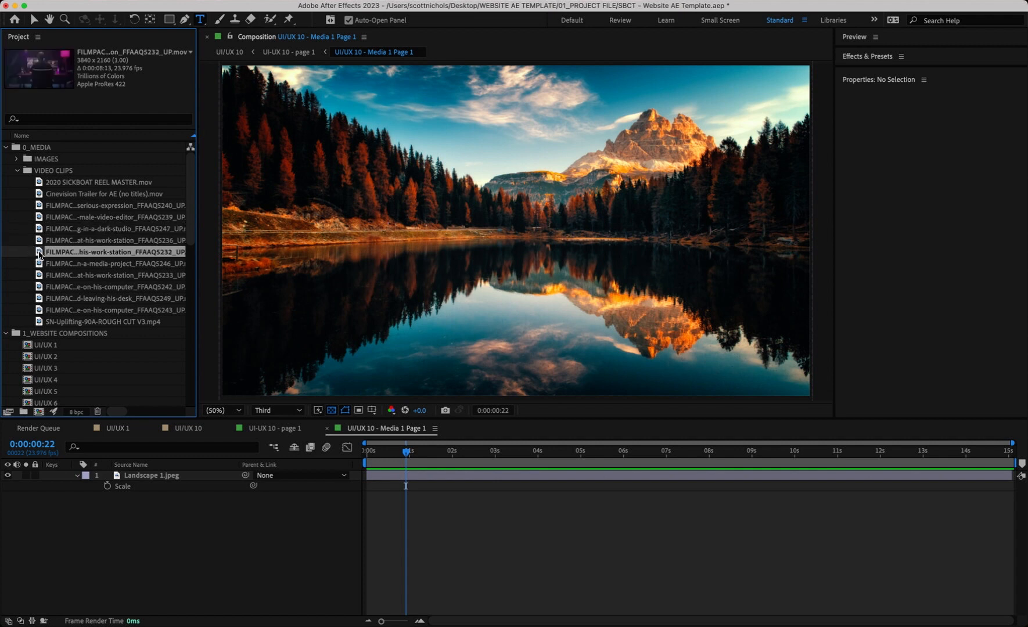
drag(40, 254, 137, 481)
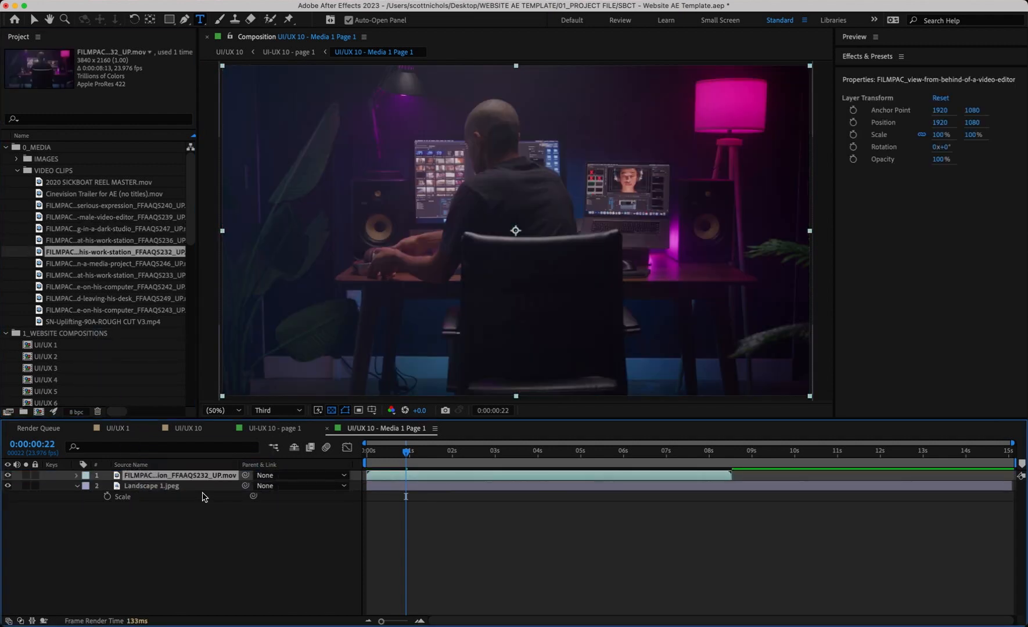
click(451, 540)
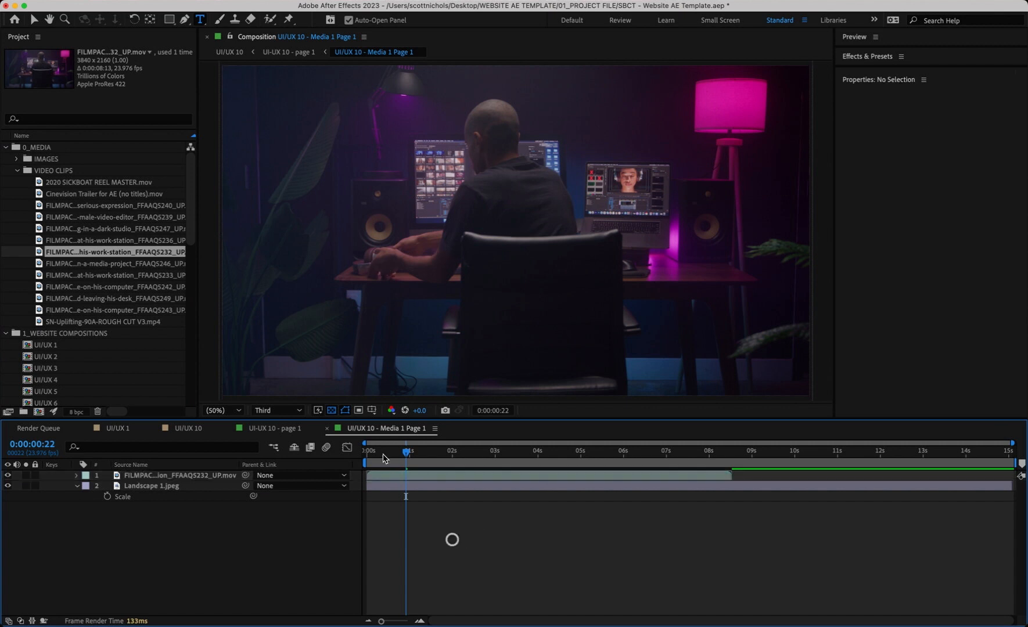
Return to UI-UX 10 - page 1 and preview it from the start with the new video clip
click(329, 428)
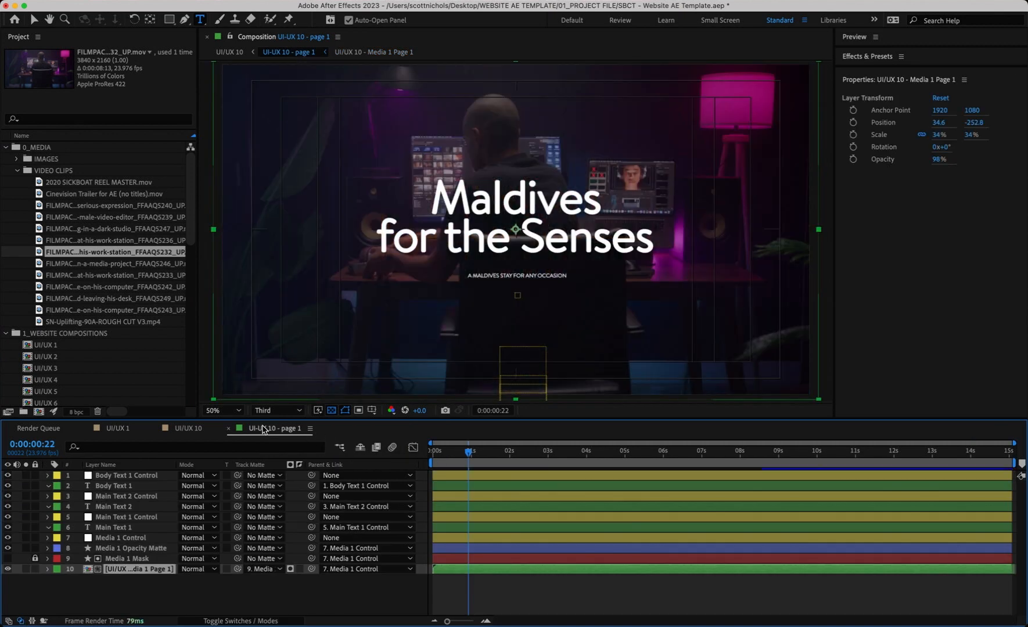
drag(465, 453, 419, 453)
key(space)
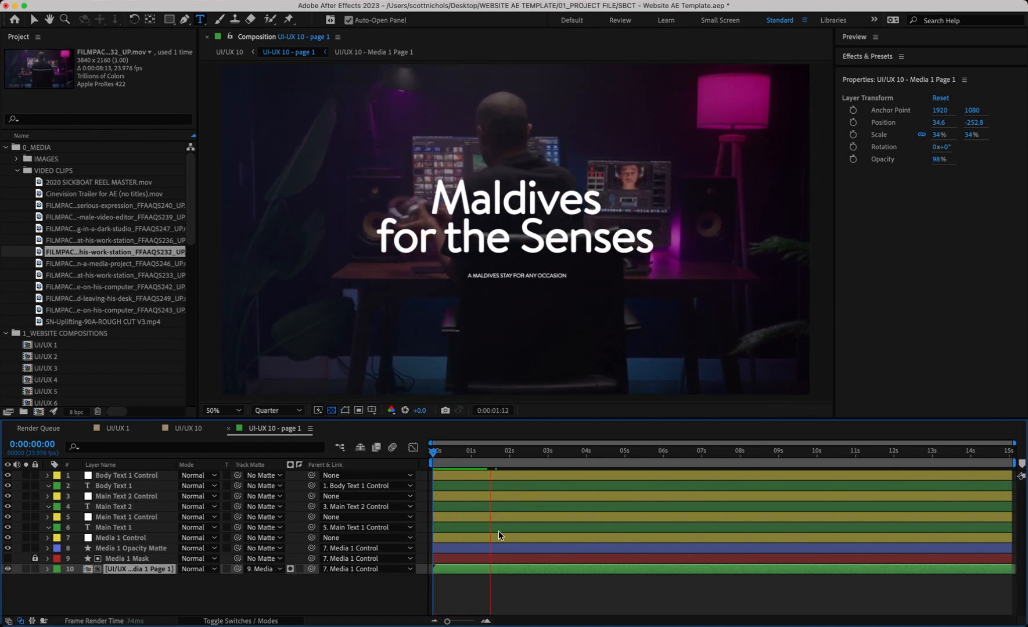
key(space)
Identify the Main Text 1, Main Text 2 and Body Text 1 layers, and hide Body Text 1
click(115, 529)
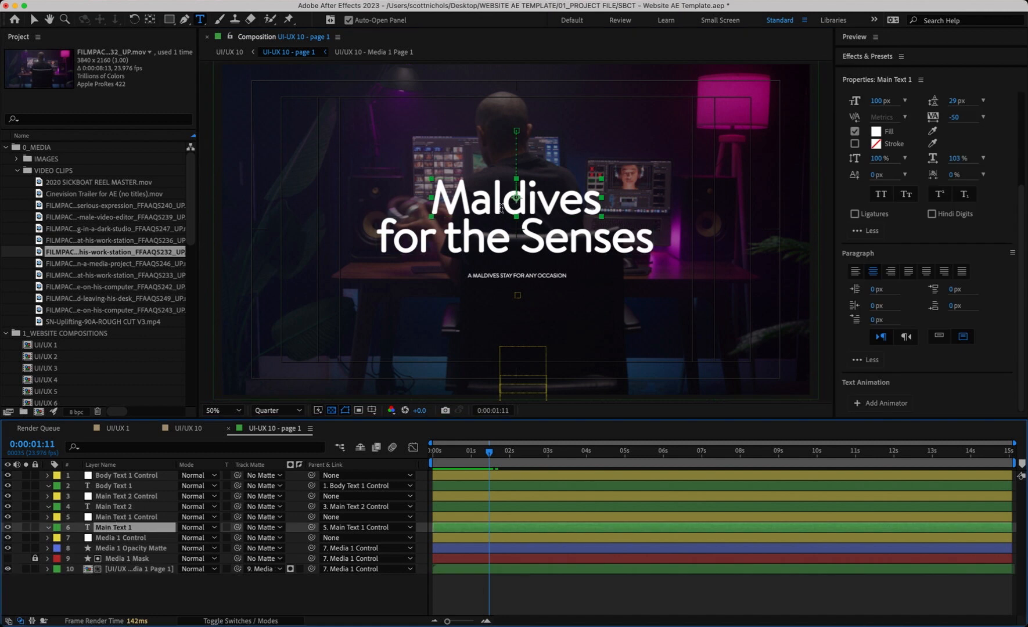
click(107, 509)
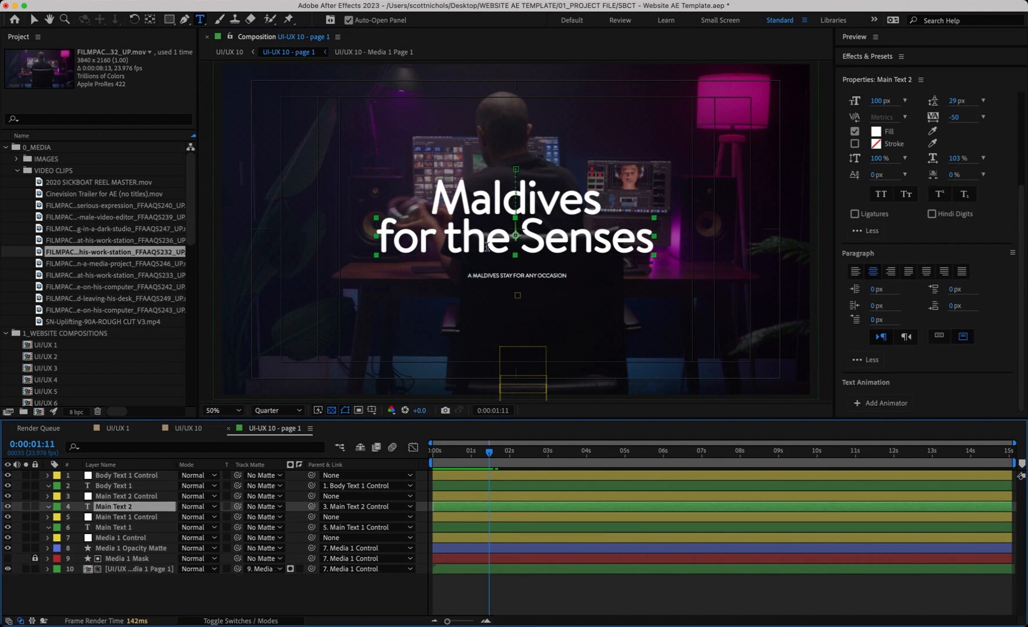
click(110, 487)
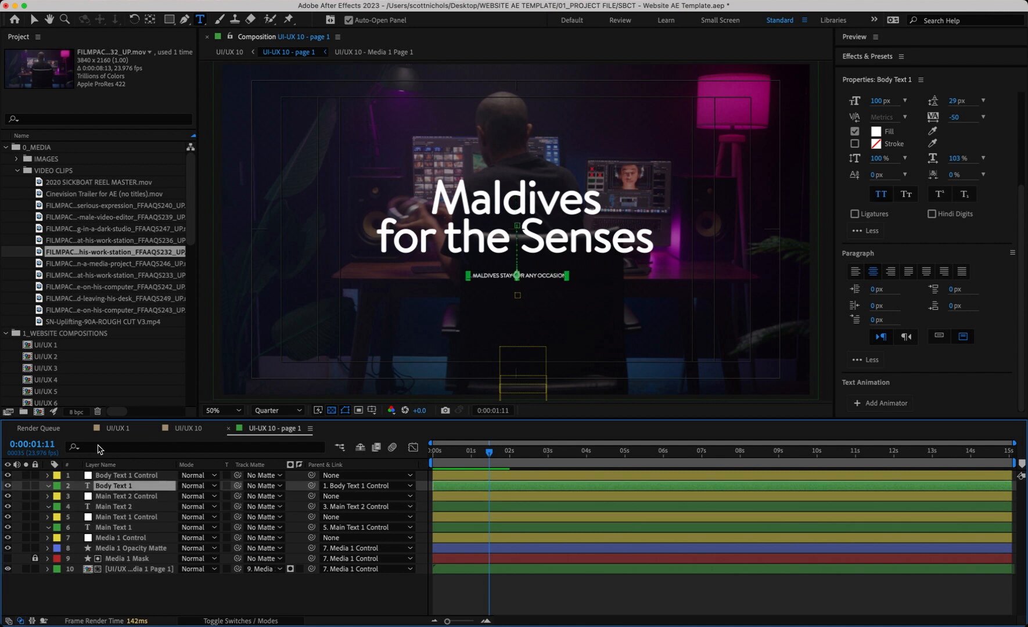
click(7, 487)
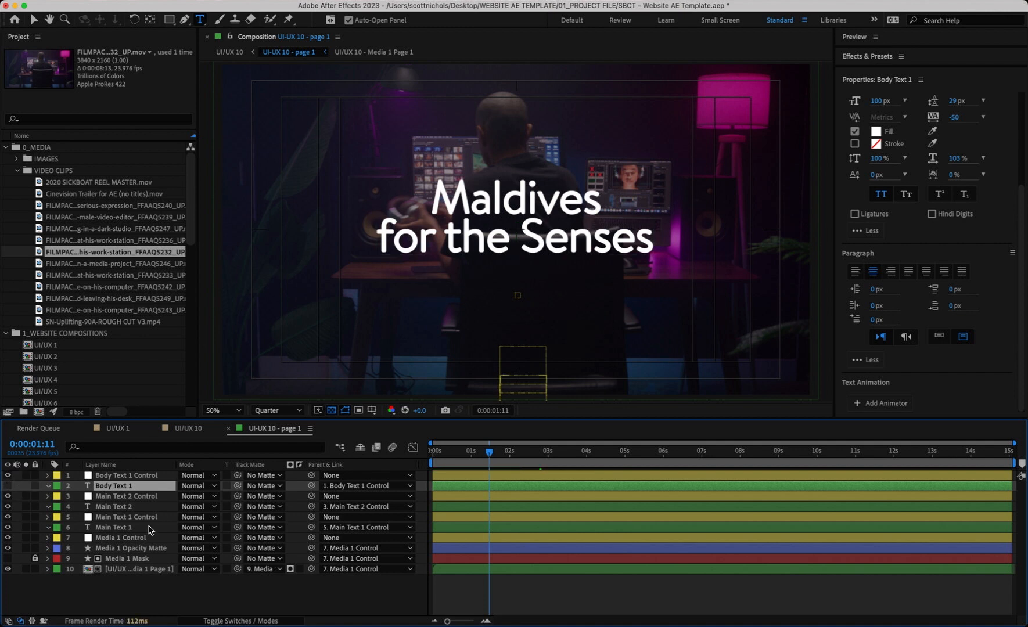
Replace the Main Text 1 heading line "Maldives" with "Website"
click(108, 528)
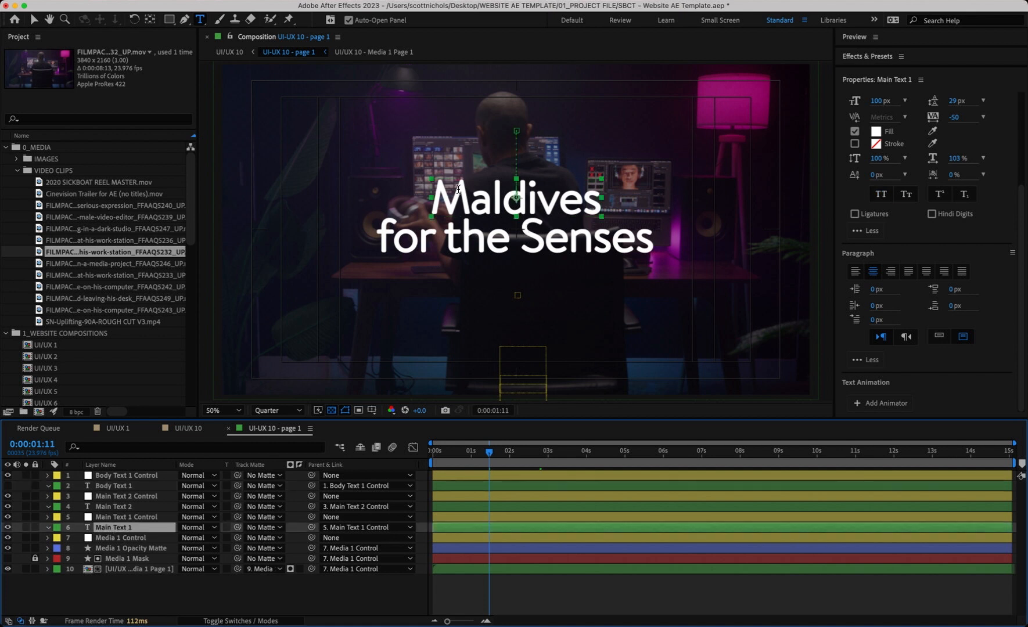
click(201, 20)
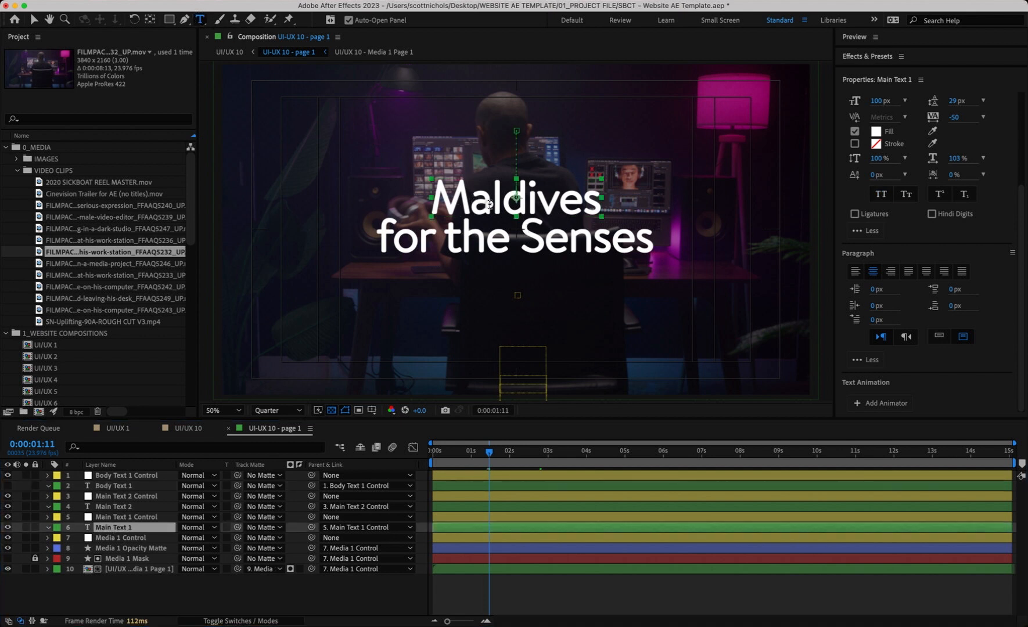
double_click(489, 205)
text(Website)
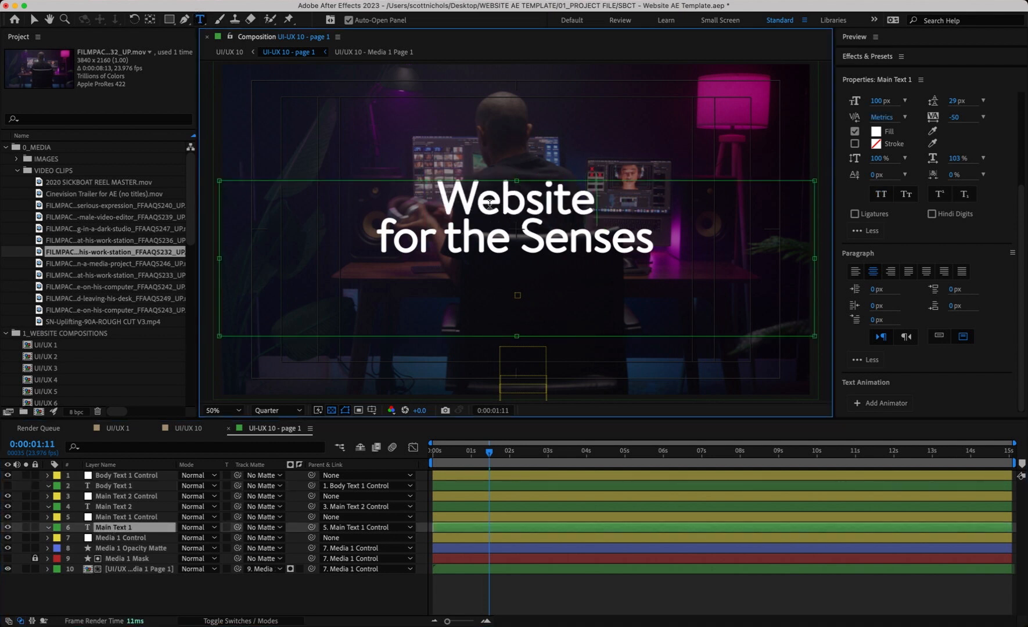
Replace the Main Text 2 line with "Animation Templates" and check the title up to 0:00:02:03
triple_click(597, 244)
text(Animation Templates)
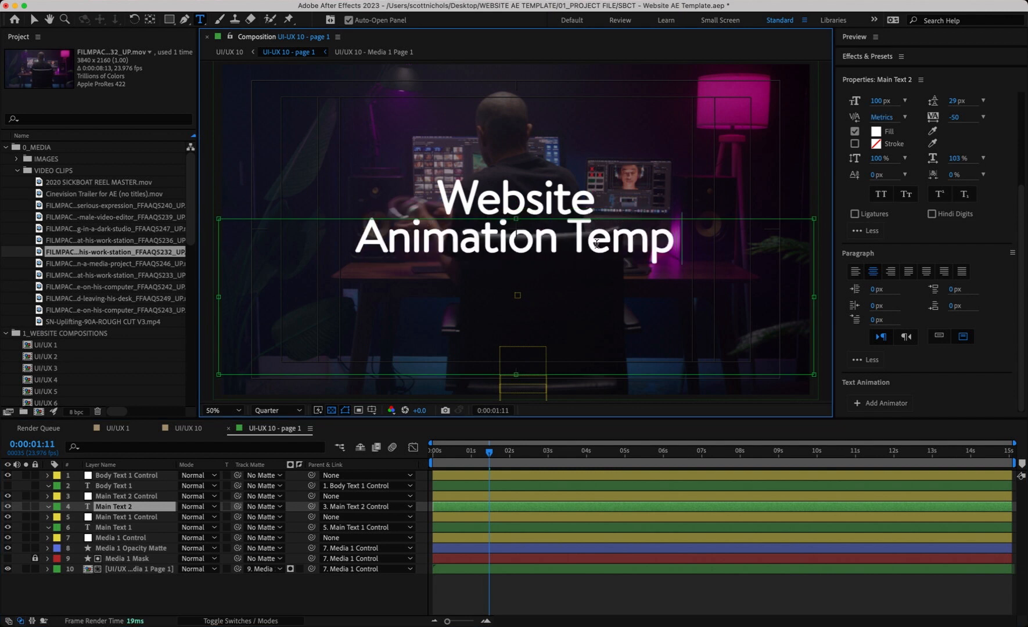
click(531, 599)
drag(489, 452, 514, 452)
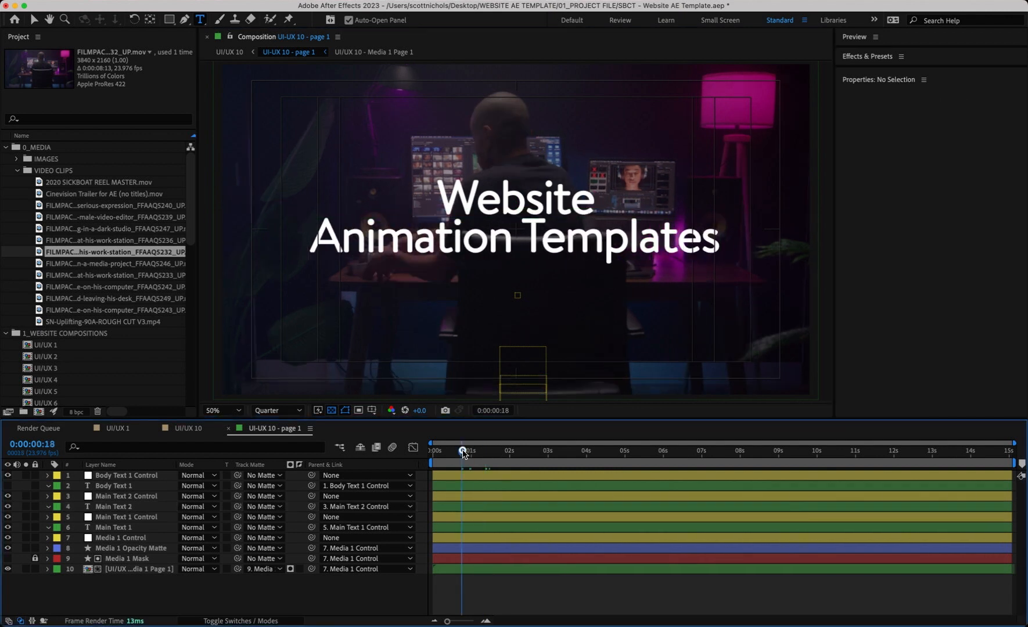
Try Bogle Bold on the Main Text 1 layer, and set its font to Arial Black
click(132, 529)
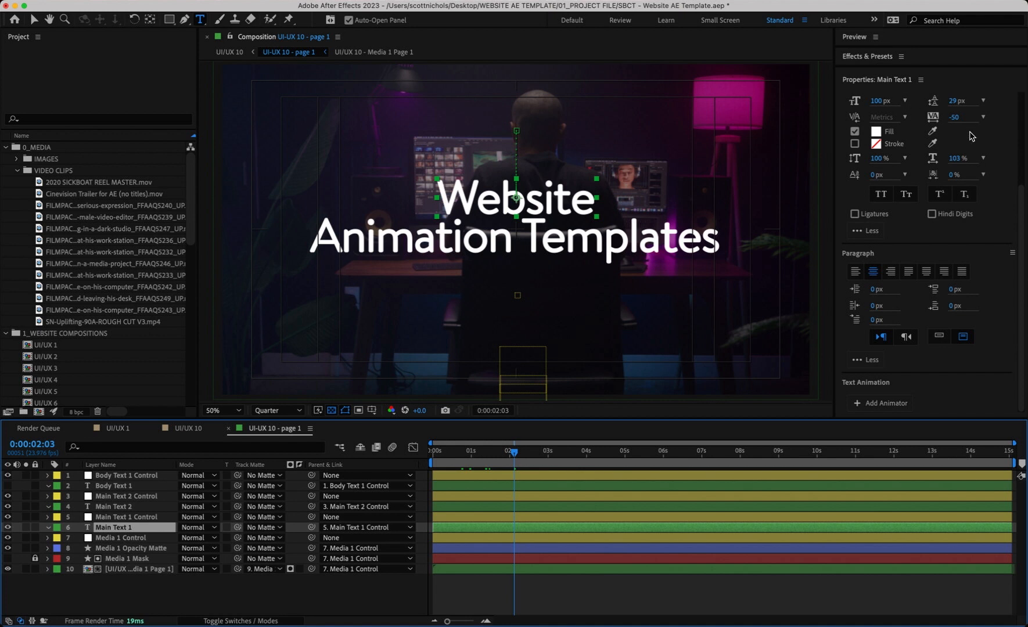
scroll(916, 240, up, 5)
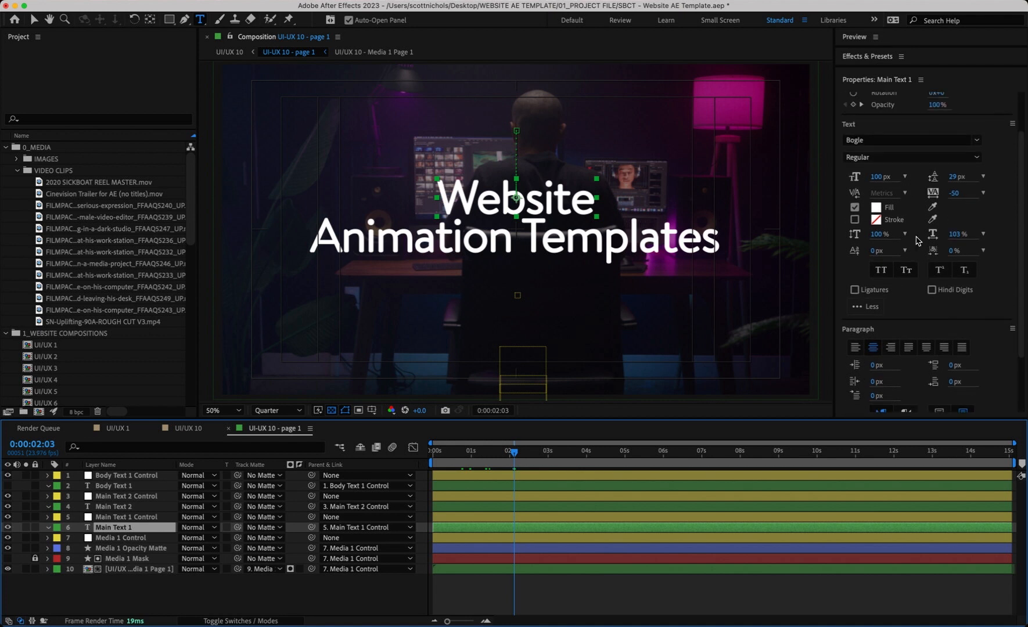
click(978, 141)
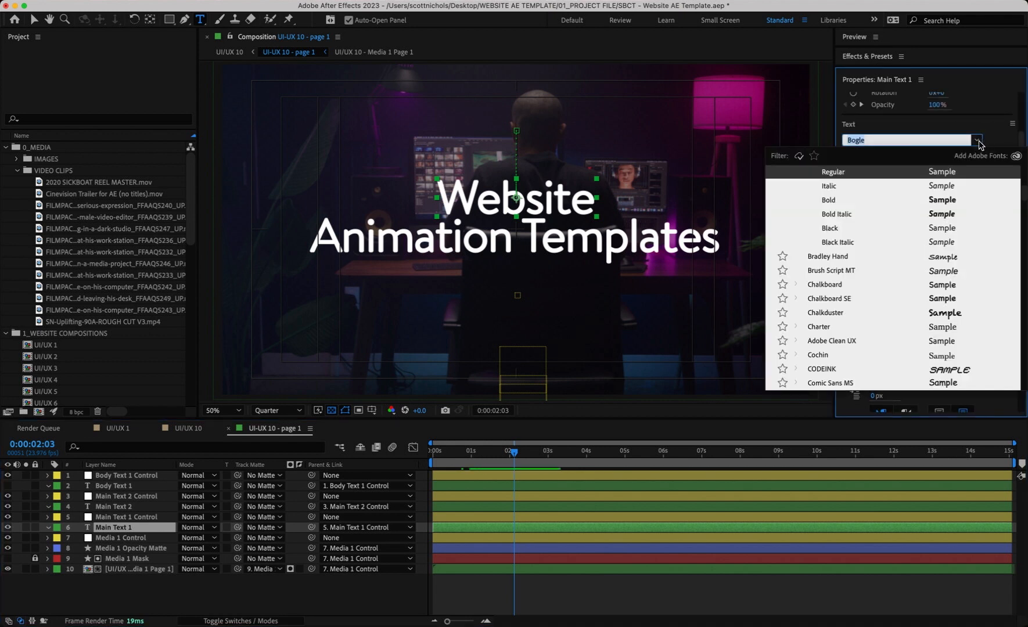
click(900, 199)
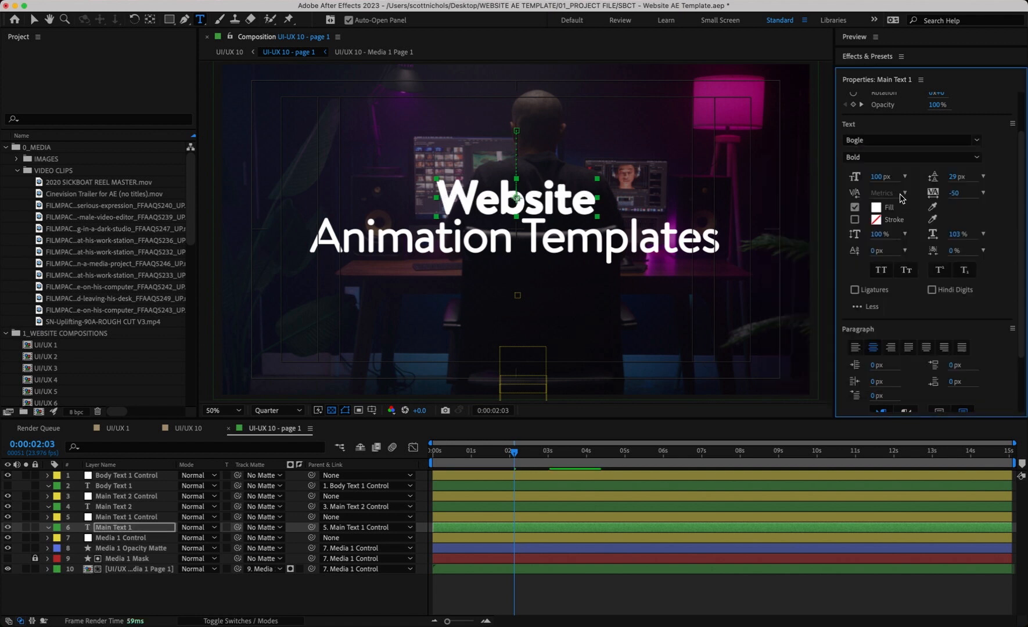
click(980, 159)
click(978, 144)
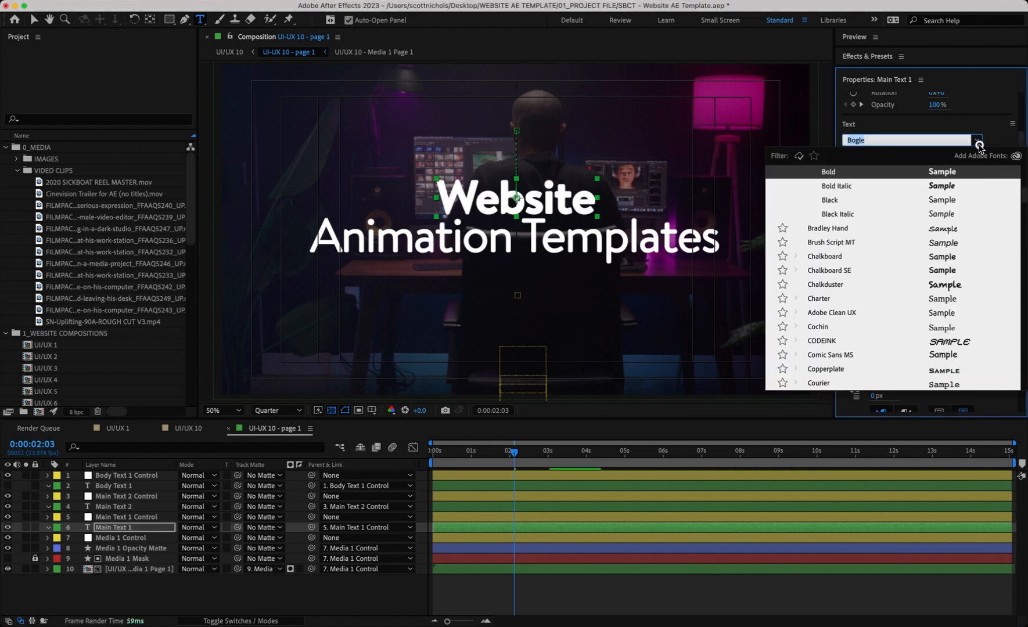
scroll(883, 222, up, 10)
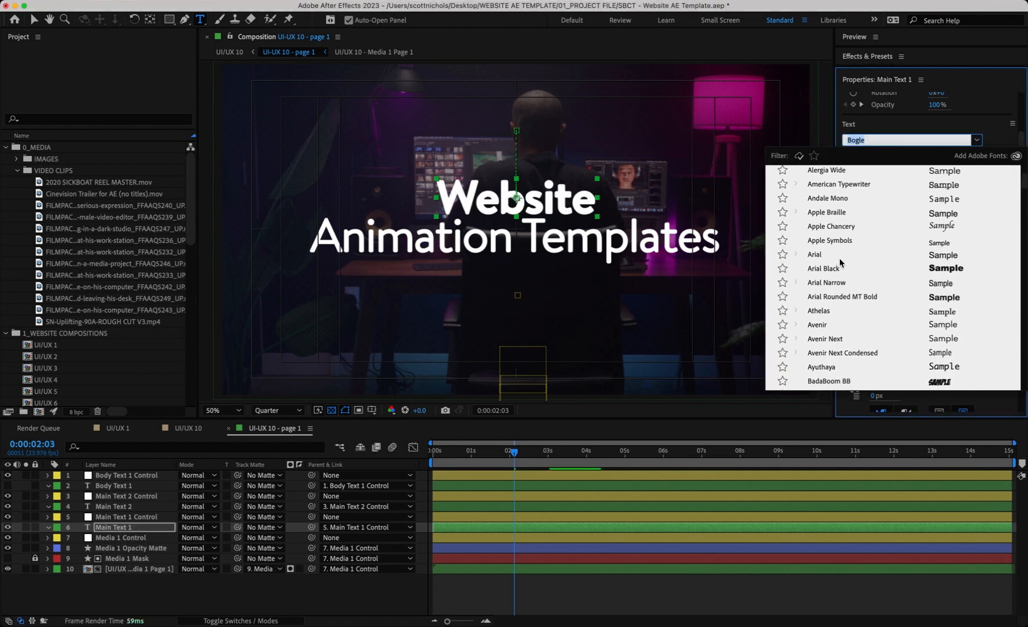
click(824, 268)
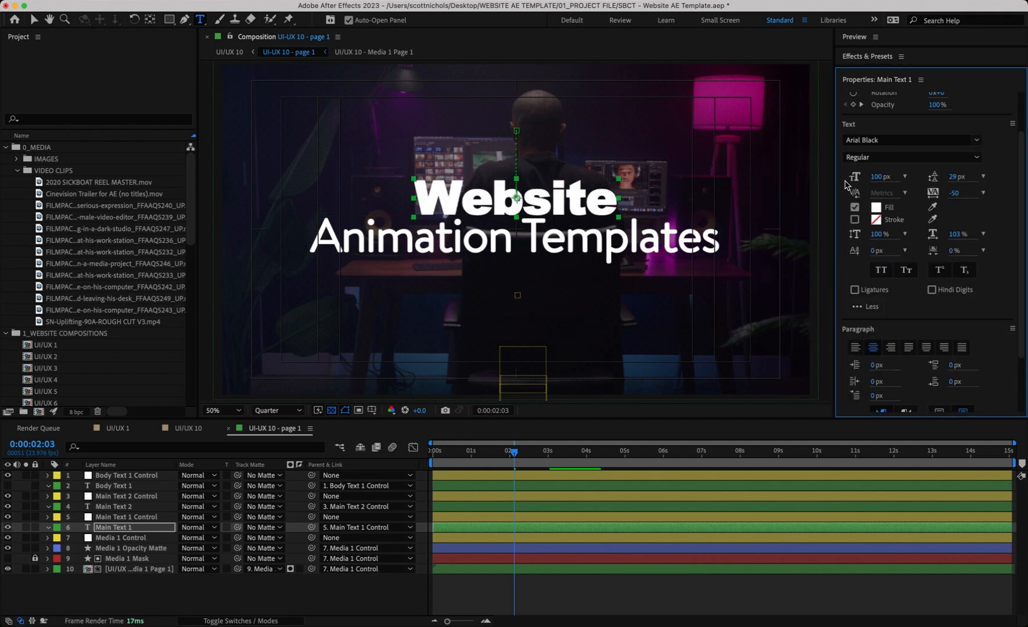
Set the Main Text 2 layer's font to Arial and delete the stray empty text layer
click(467, 507)
click(968, 142)
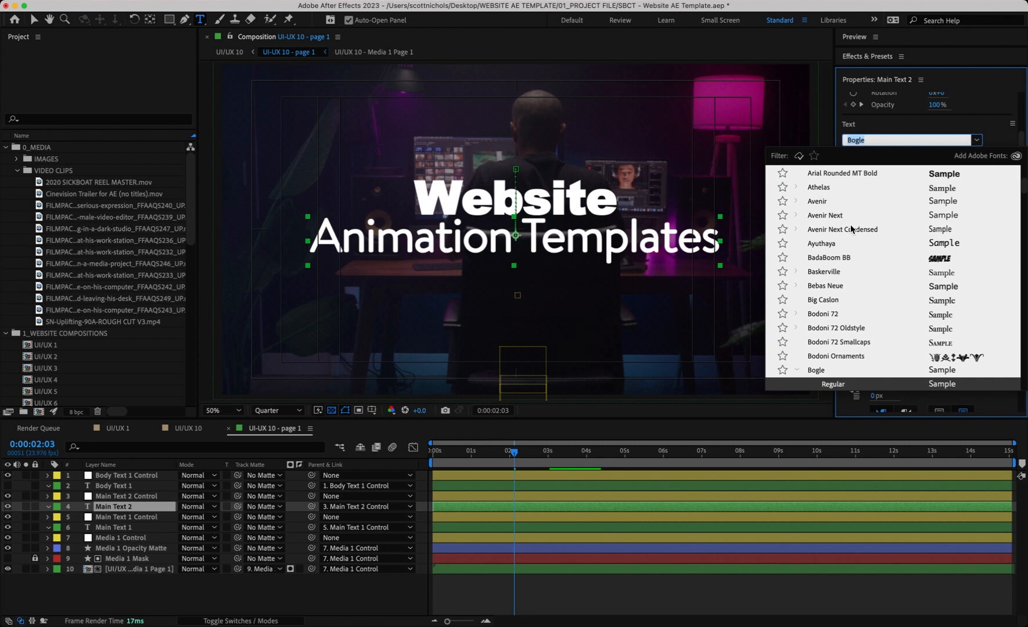
scroll(854, 244, up, 10)
click(835, 258)
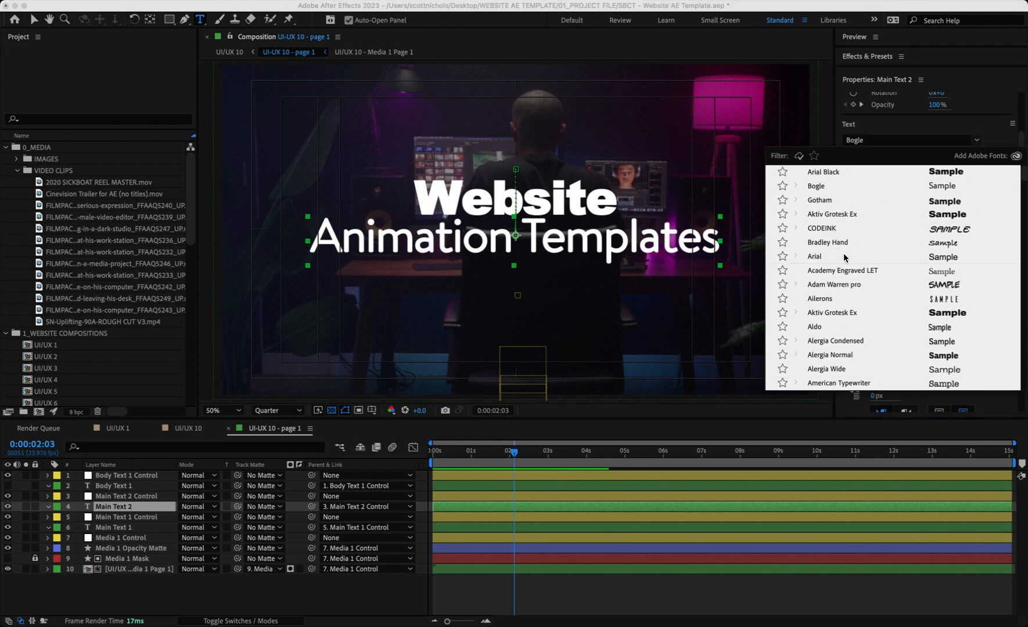
click(813, 256)
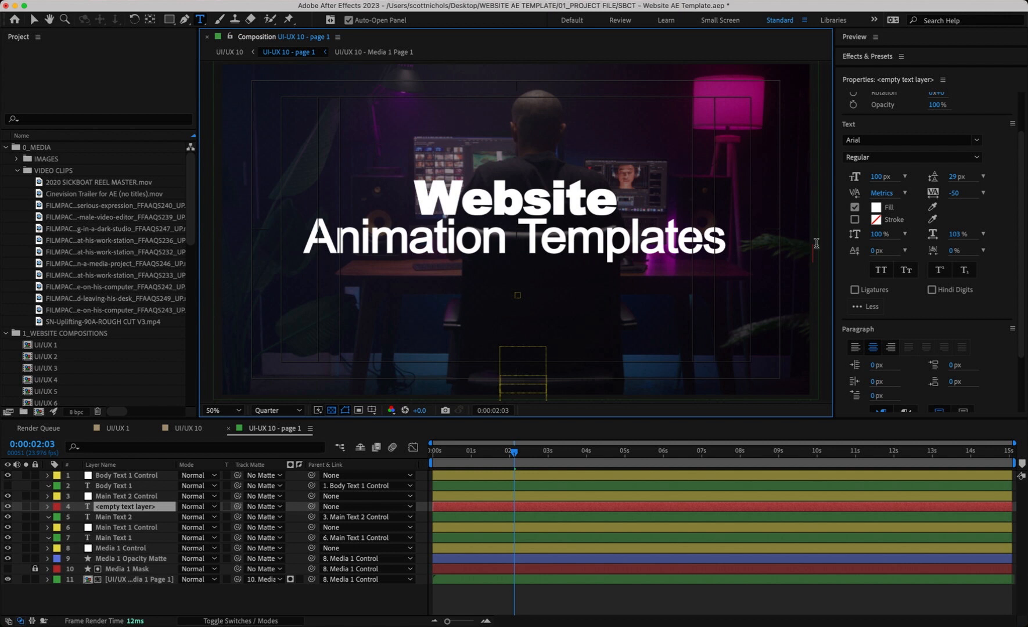
click(469, 511)
key(Delete)
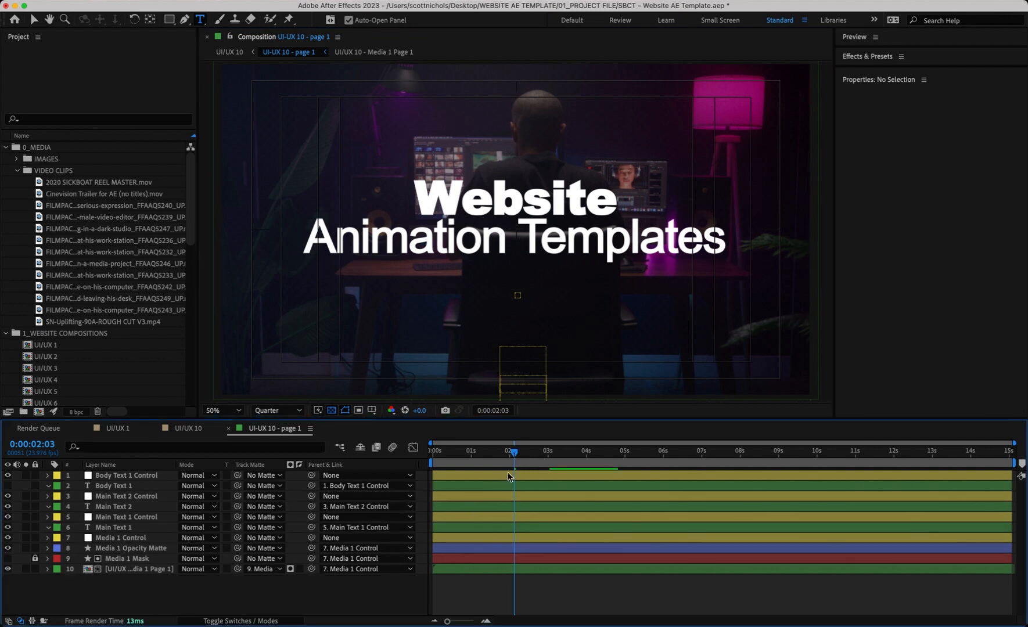
Move to 0:00:06:11, switch to the UI/UX 10 composition and open its nested UI-UX 10 - page 2 composition
drag(519, 449, 679, 459)
click(189, 428)
double_click(649, 505)
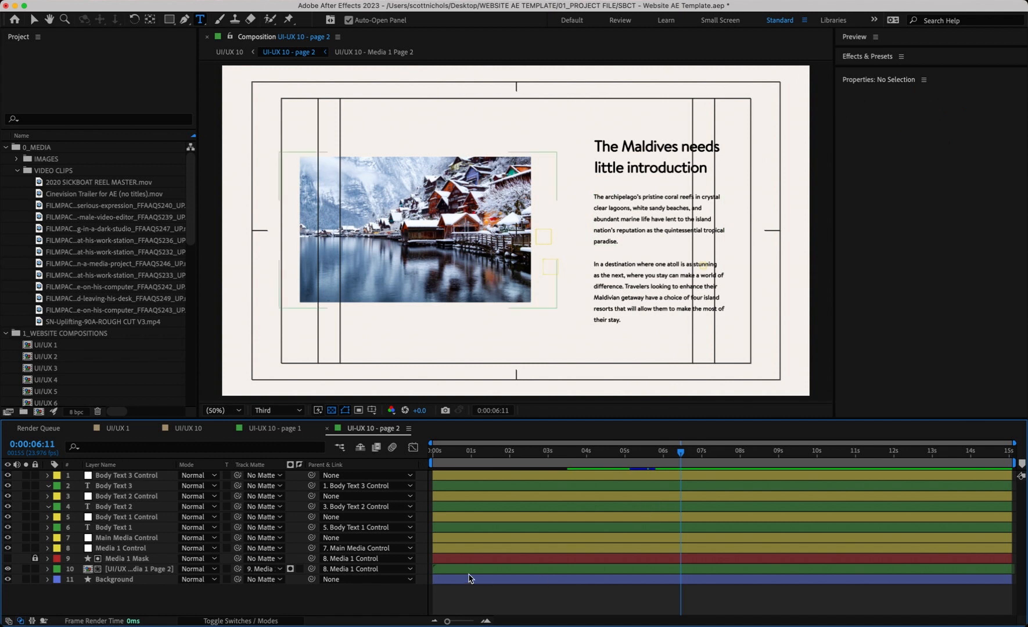
Change the Background layer's fill color to a bright blue in the page 2 composition
click(111, 579)
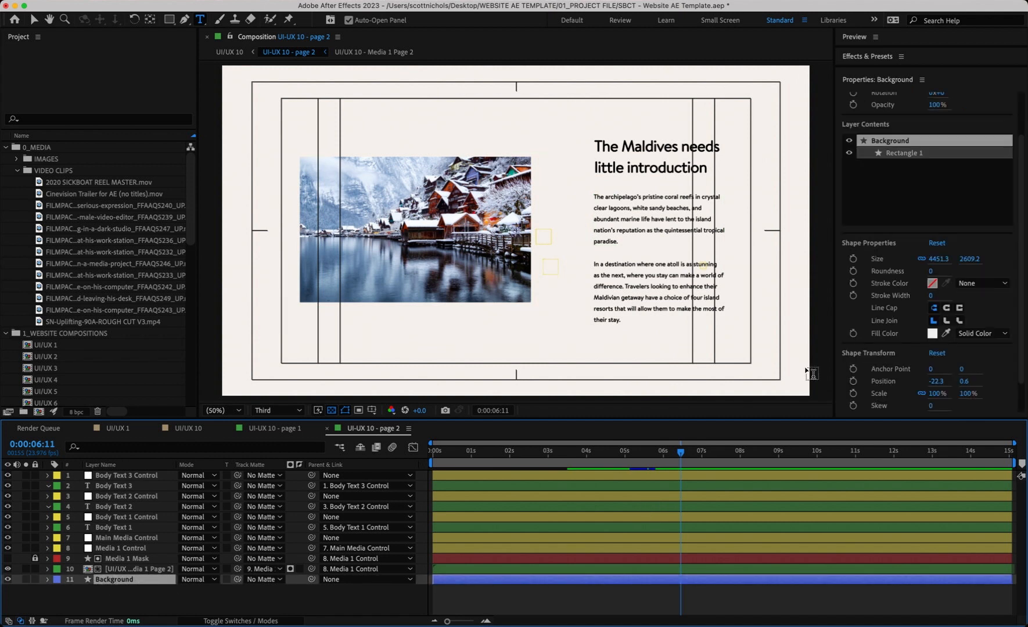
click(931, 334)
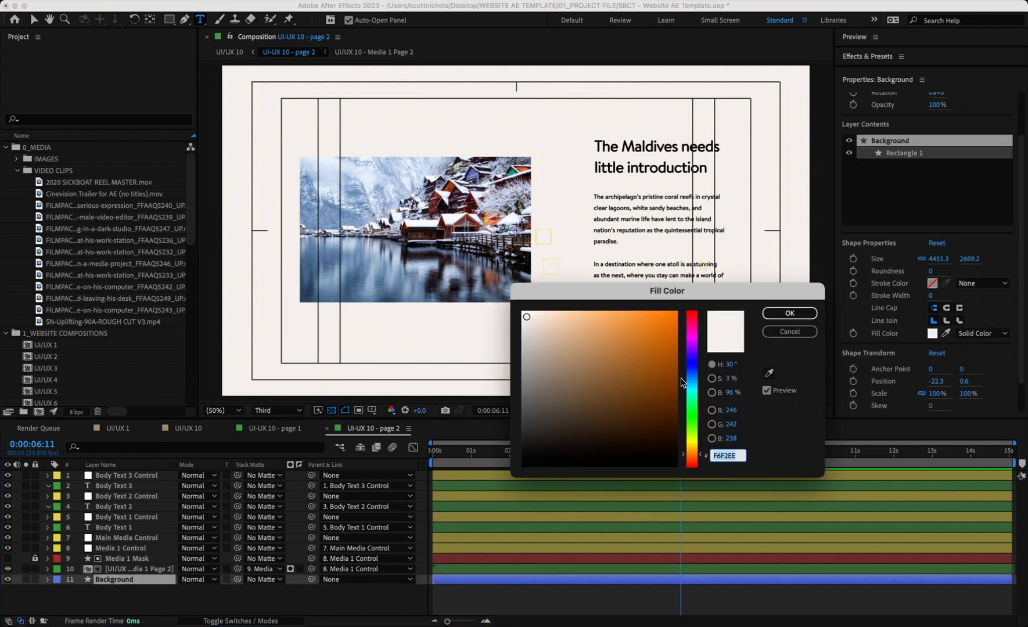
click(683, 381)
click(648, 351)
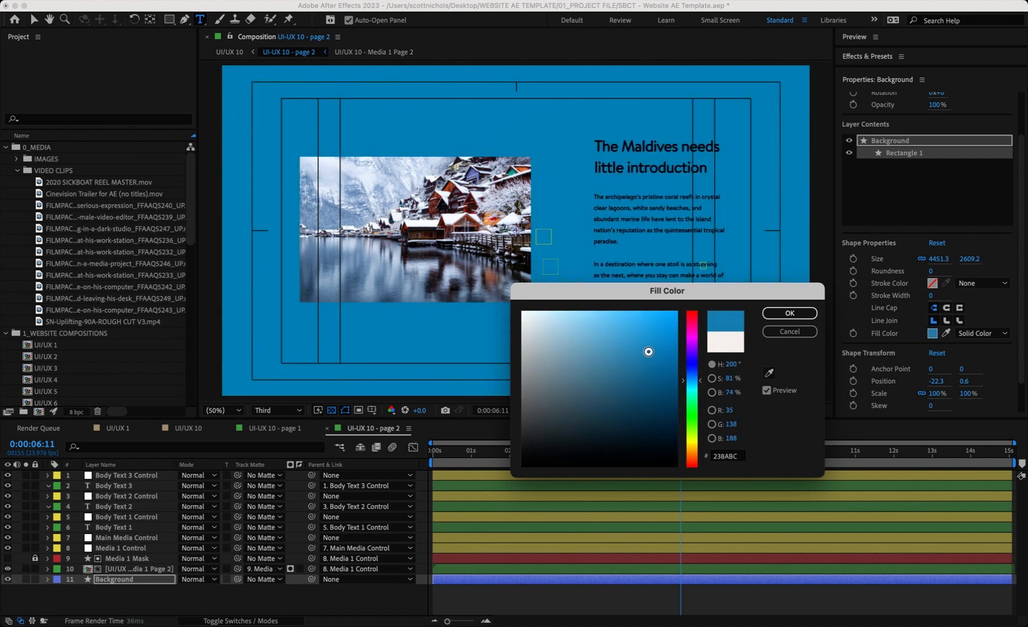
drag(648, 351, 638, 332)
click(788, 313)
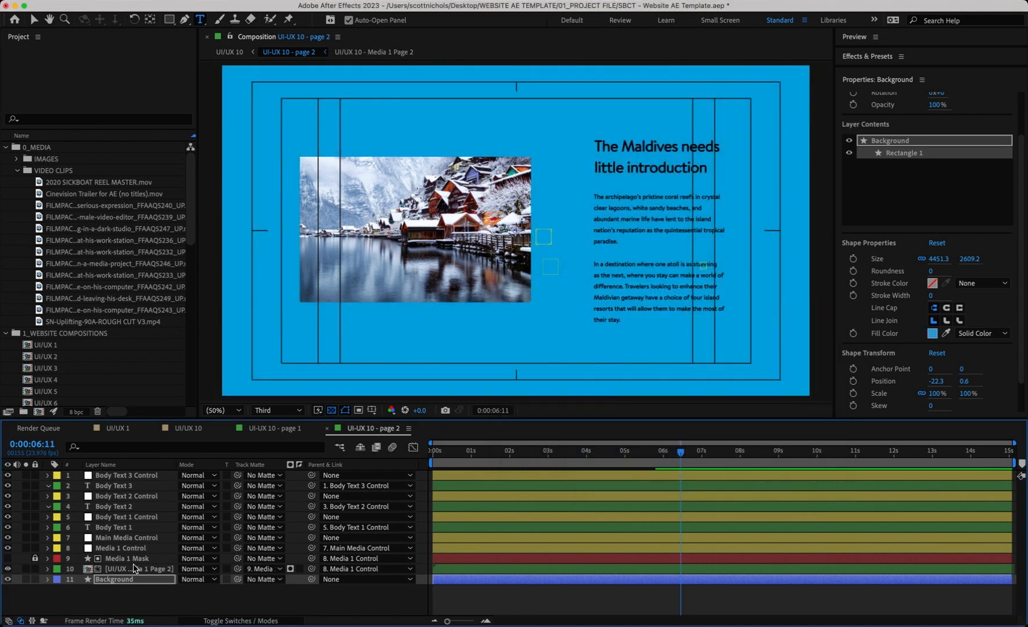
Open the nested UI/UX 10 - Media 1 Page 2 composition and hide its layer switches, transfer controls and in/out timing columns
double_click(107, 573)
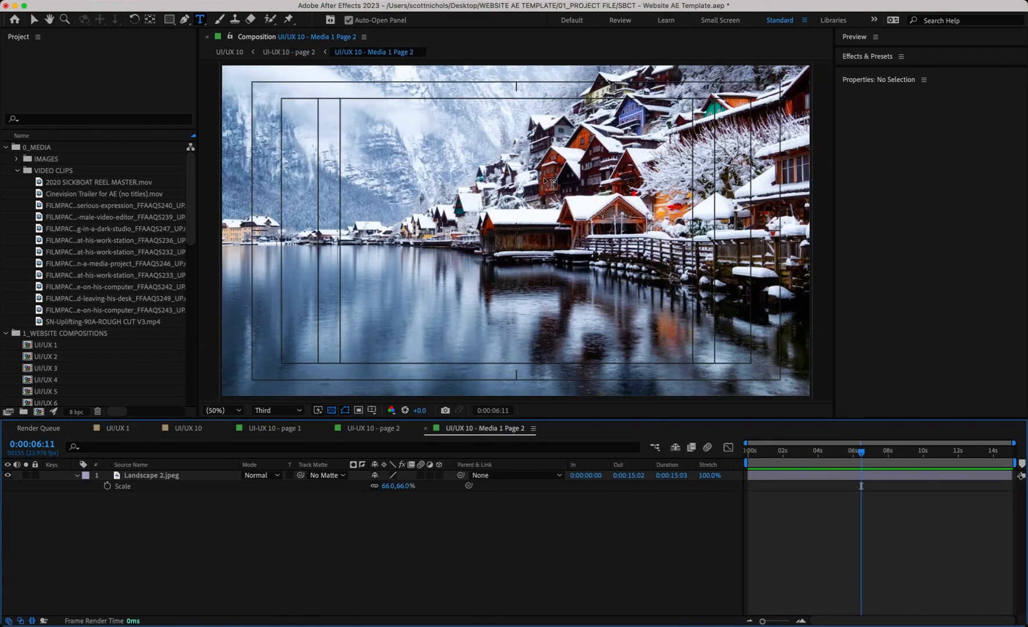
click(32, 621)
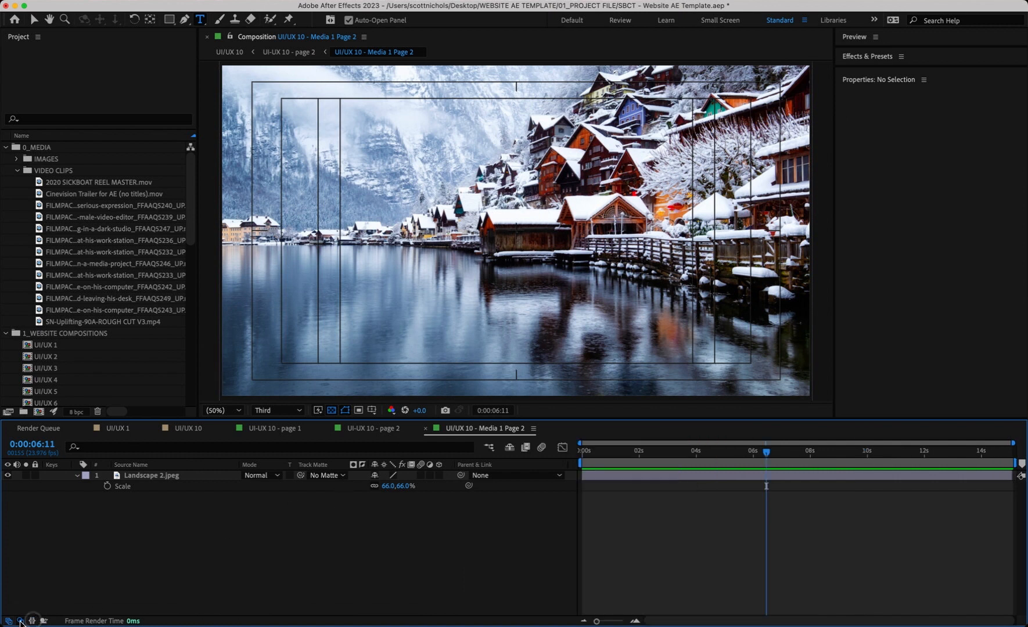
click(19, 621)
click(8, 621)
Move to 0:00:01:19, place 2020 SICKBOAT REEL MASTER.mov above Landscape 2.jpeg and fit it to the composition width
drag(378, 456, 443, 456)
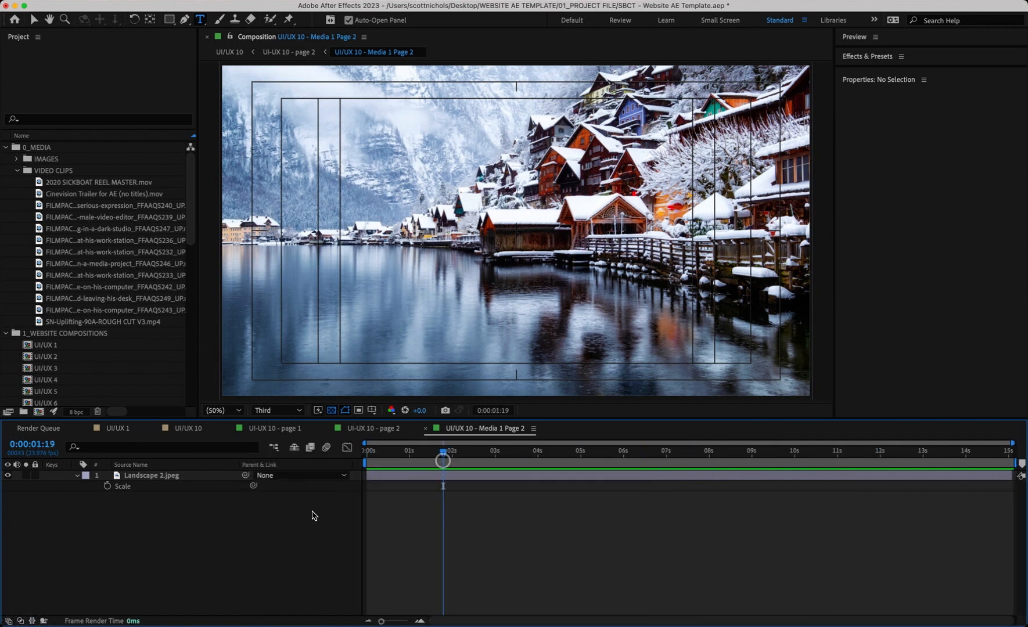
click(41, 184)
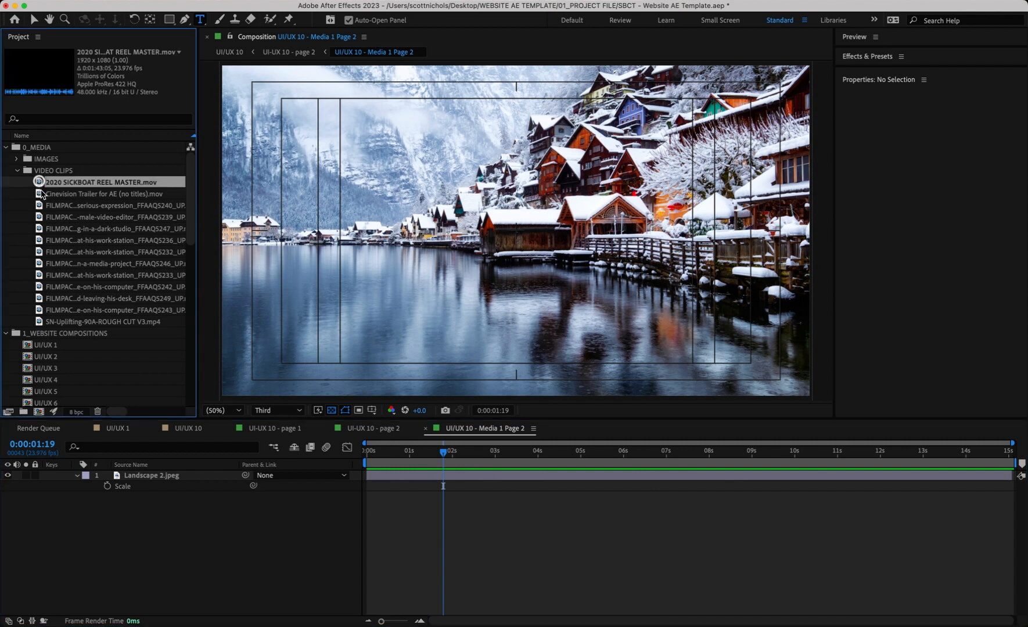
drag(39, 185, 126, 475)
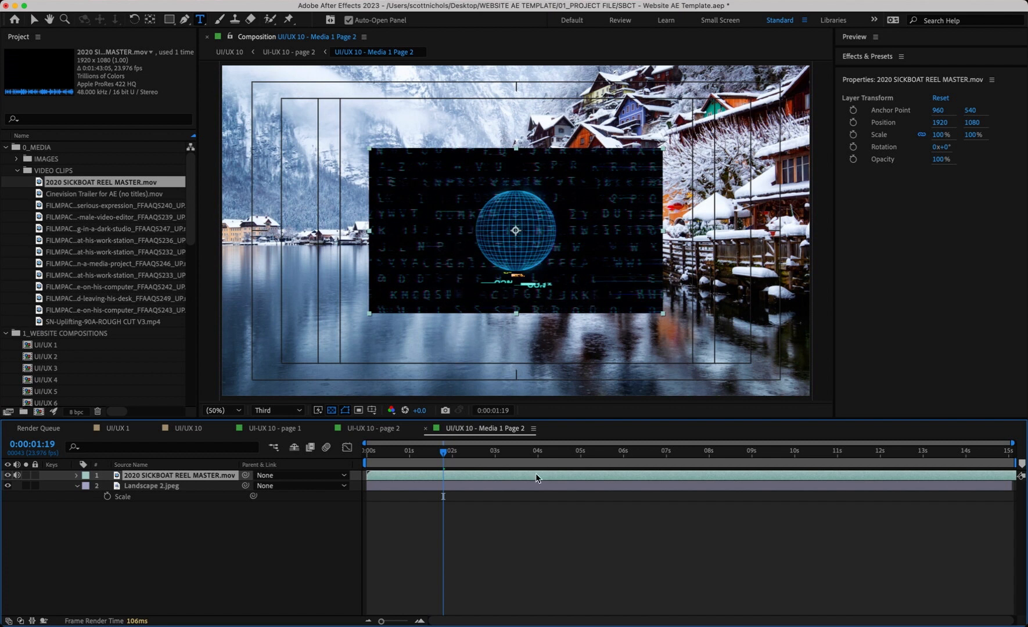
right_click(458, 478)
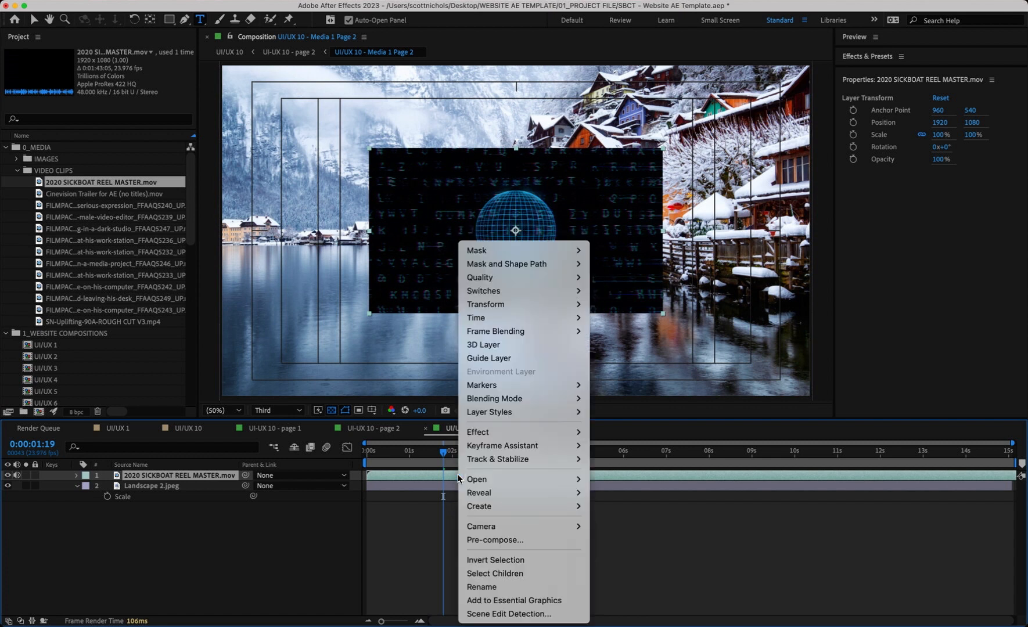
mouse_move(503, 305)
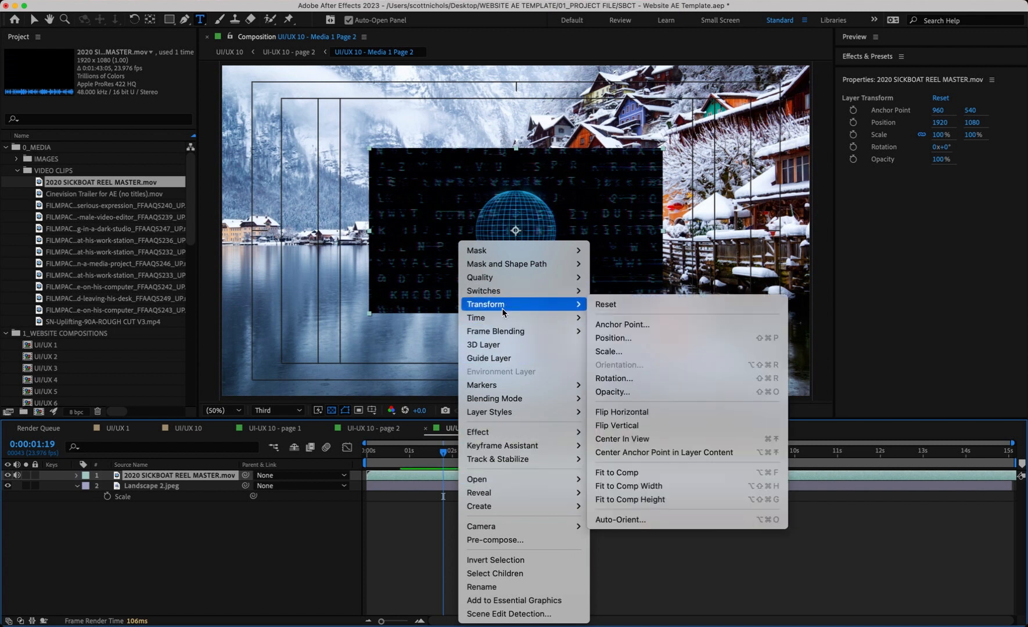
click(642, 489)
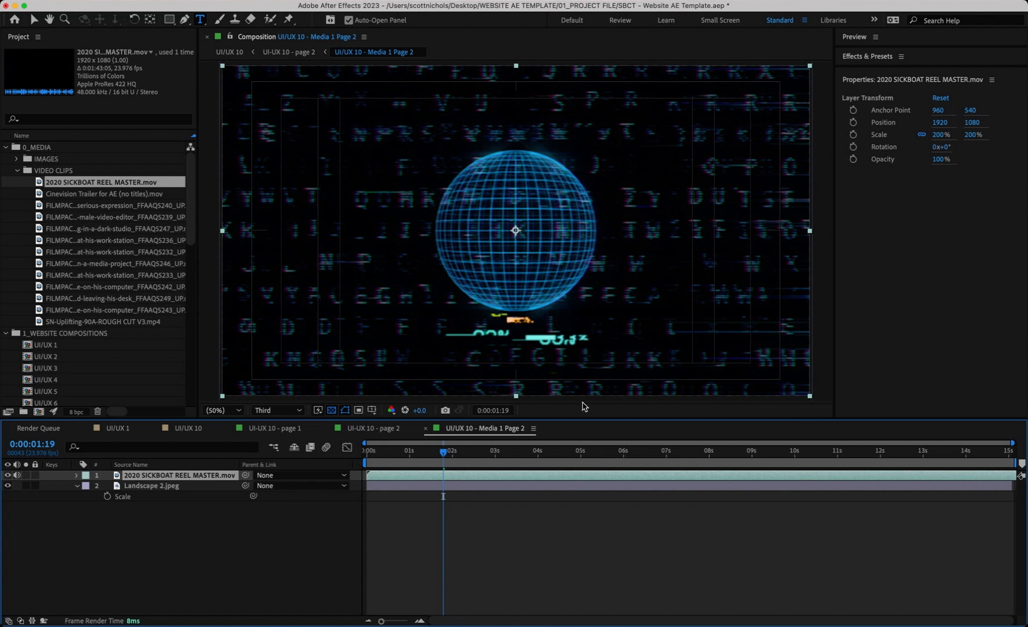
Return to the UI-UX 10 - page 2 composition and play back the placed video from 0:00:02:05
click(516, 526)
key(v)
click(509, 475)
mouse_move(510, 455)
mouse_down()
mouse_move(528, 455)
mouse_move(432, 451)
mouse_move(518, 456)
mouse_up()
click(425, 428)
key(space)
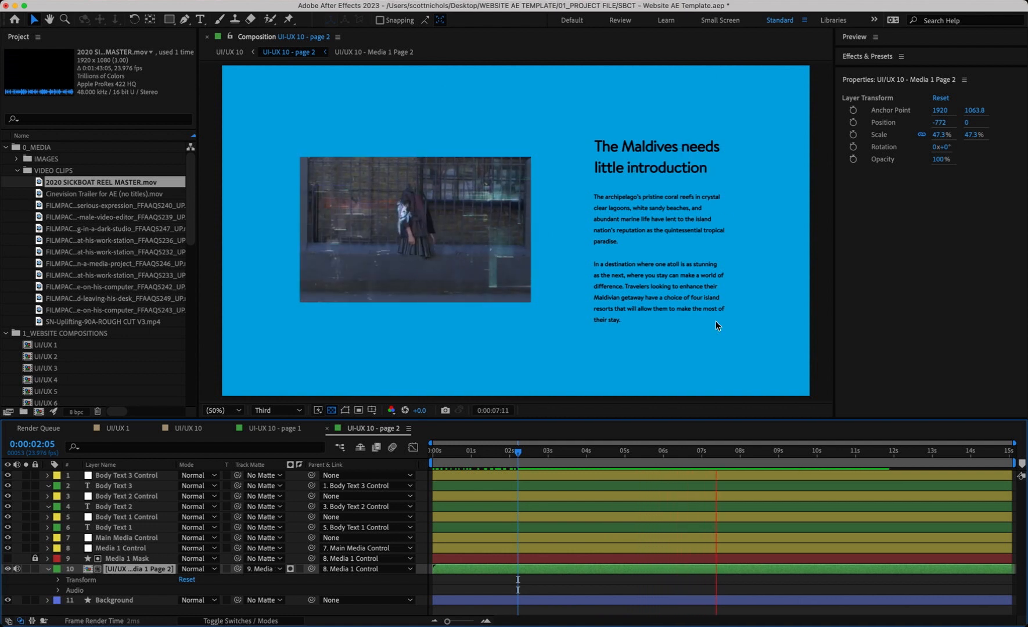
key(space)
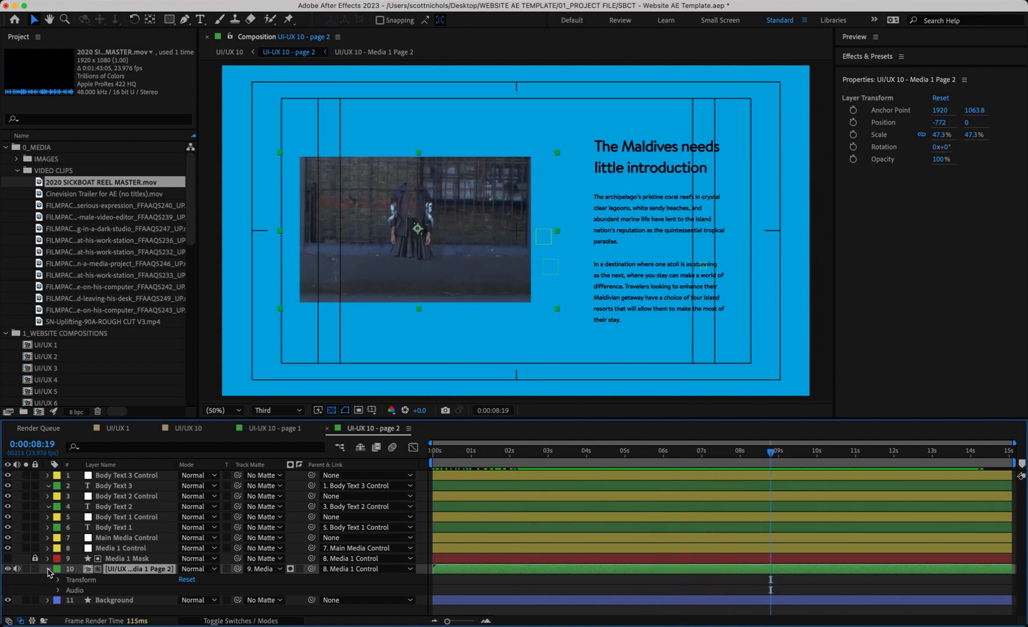
Collapse the media layer and replace the Body Text 1 heading with "Film Production and Media Company"
click(48, 569)
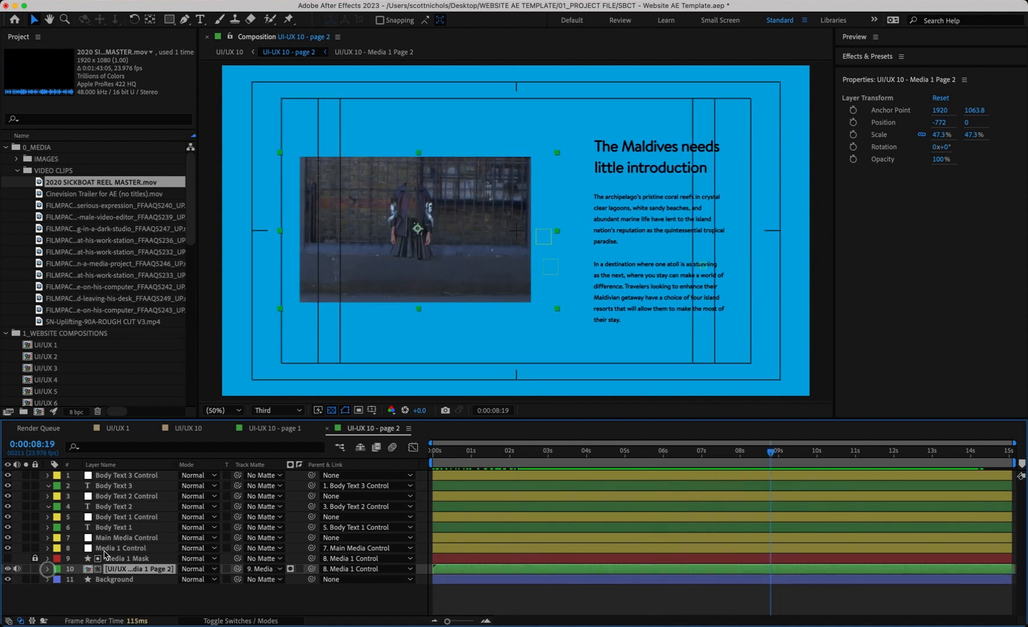
click(199, 19)
click(665, 151)
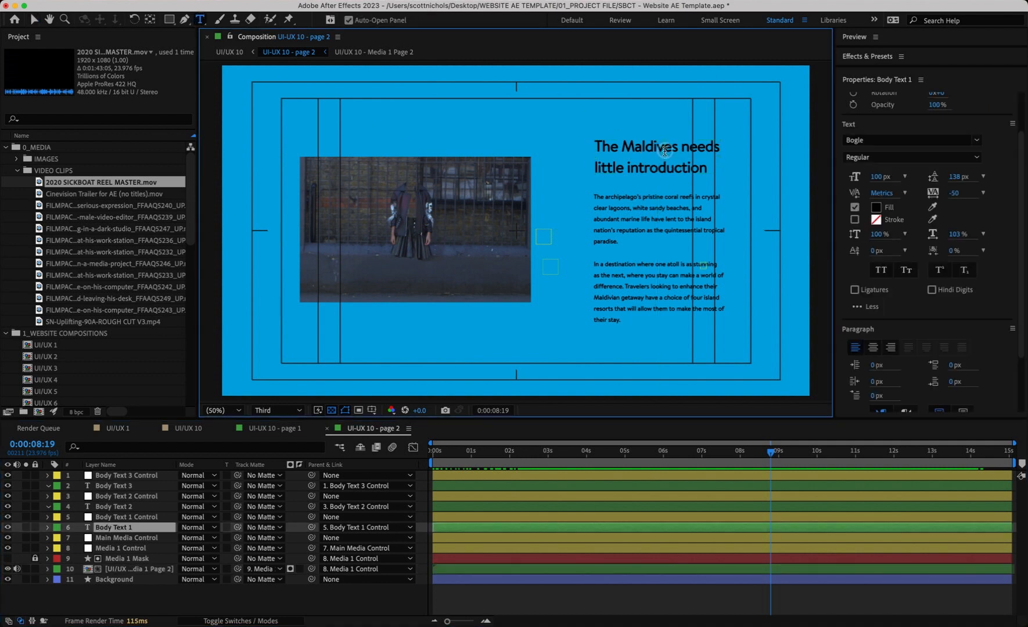
click(110, 529)
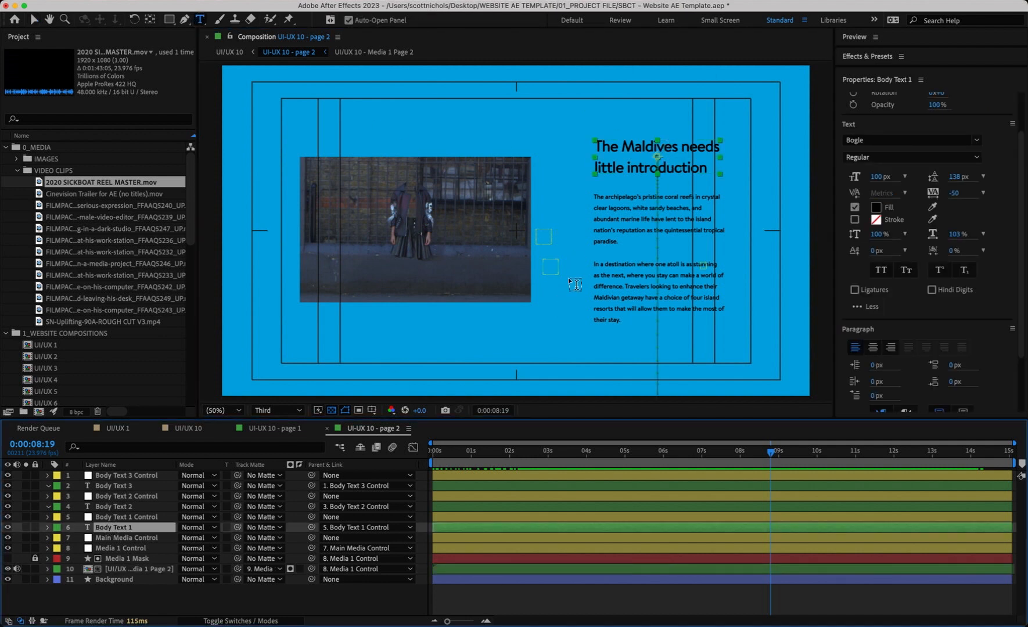
double_click(635, 169)
double_click(634, 168)
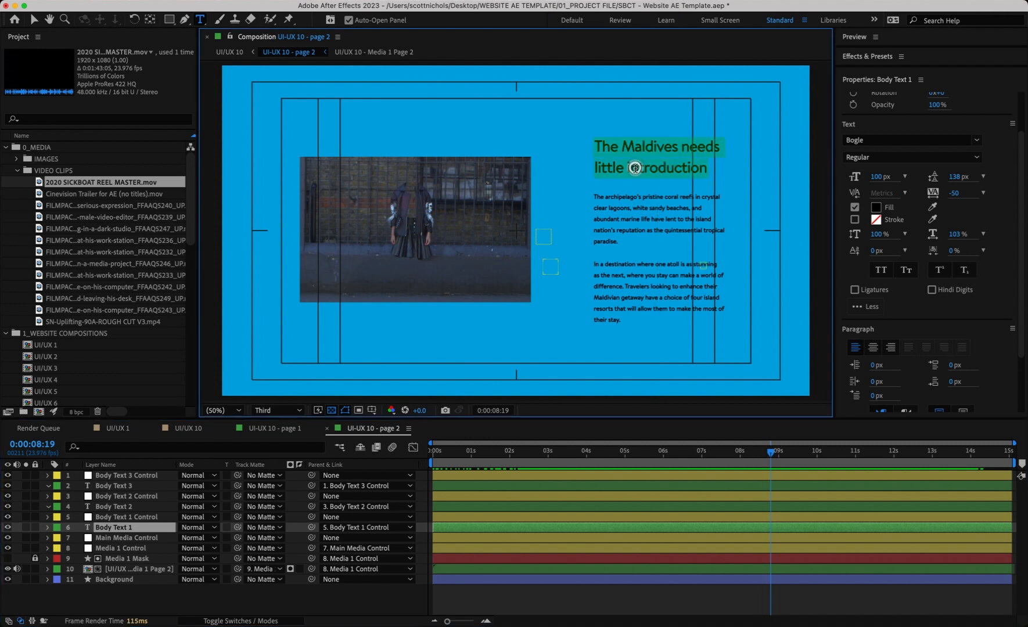
text(F)
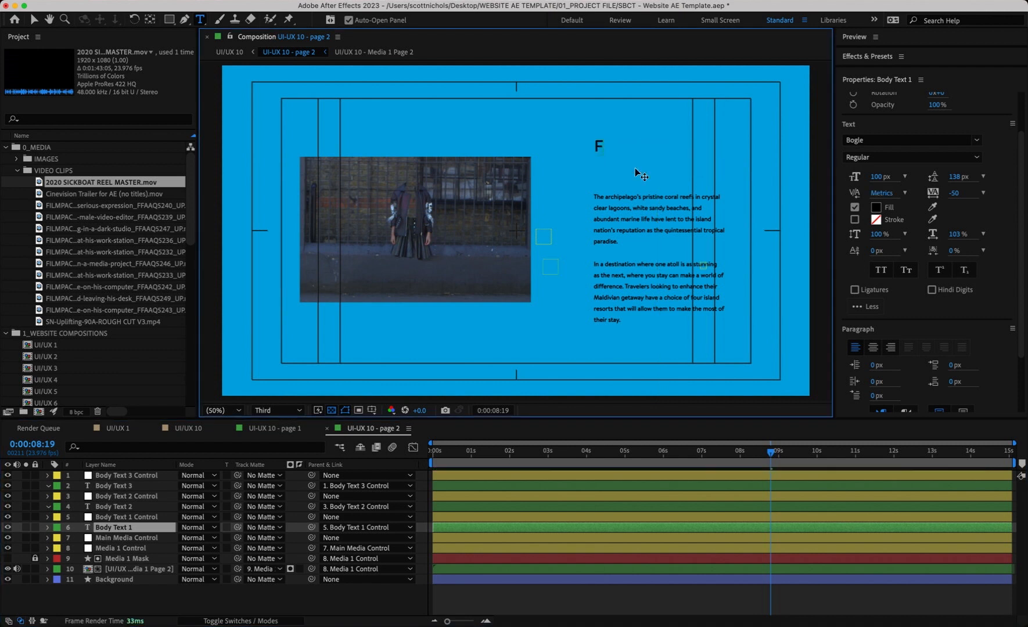
text(ilm Productio)
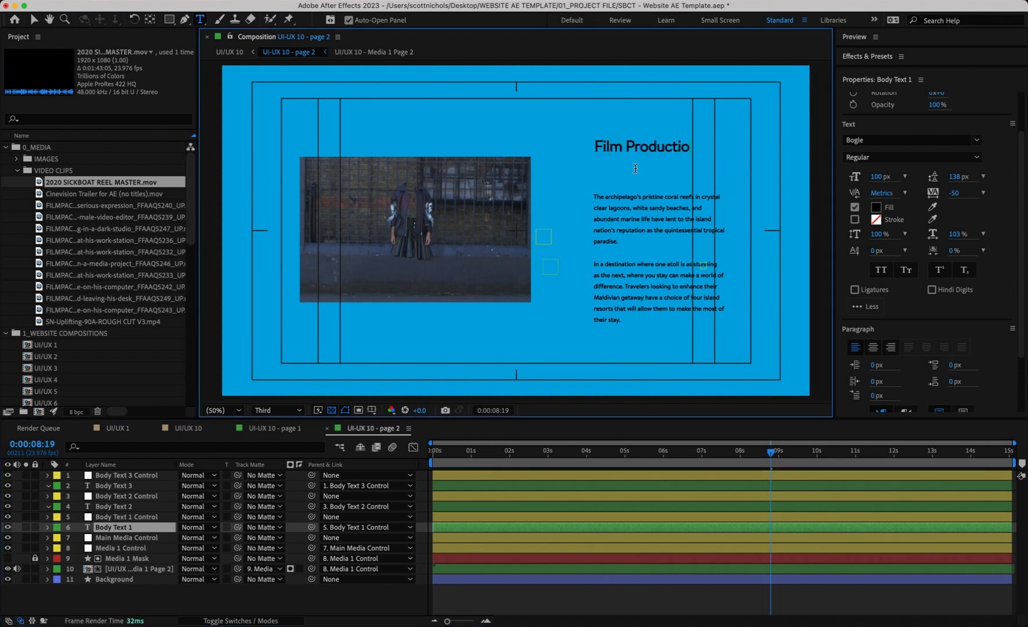
text(n and Media Company)
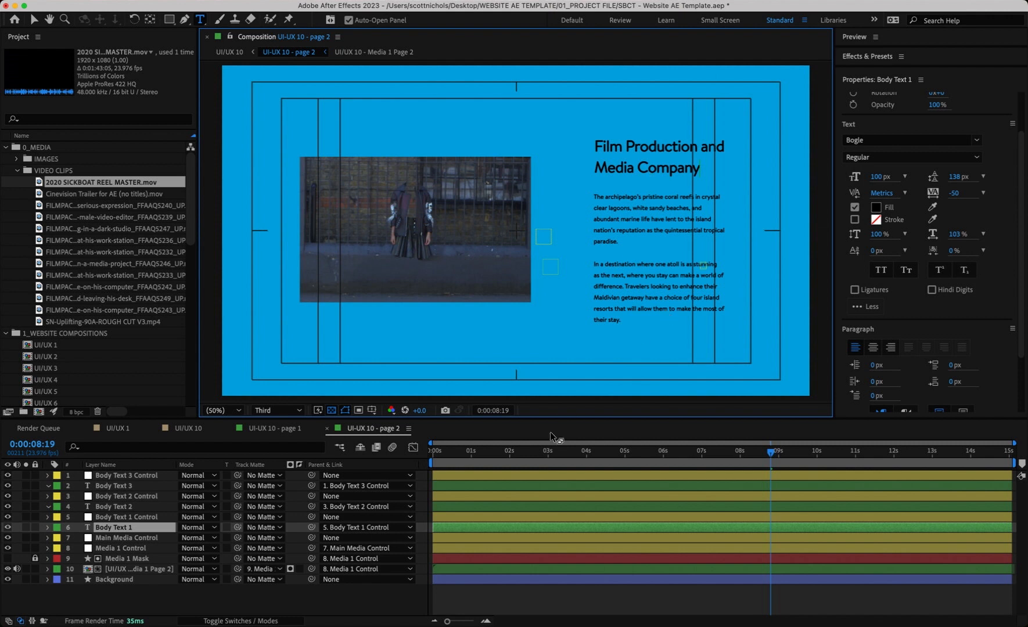
Preview the new heading's animation from 0:00:02:07 and select the Body Text 2 paragraph
click(521, 452)
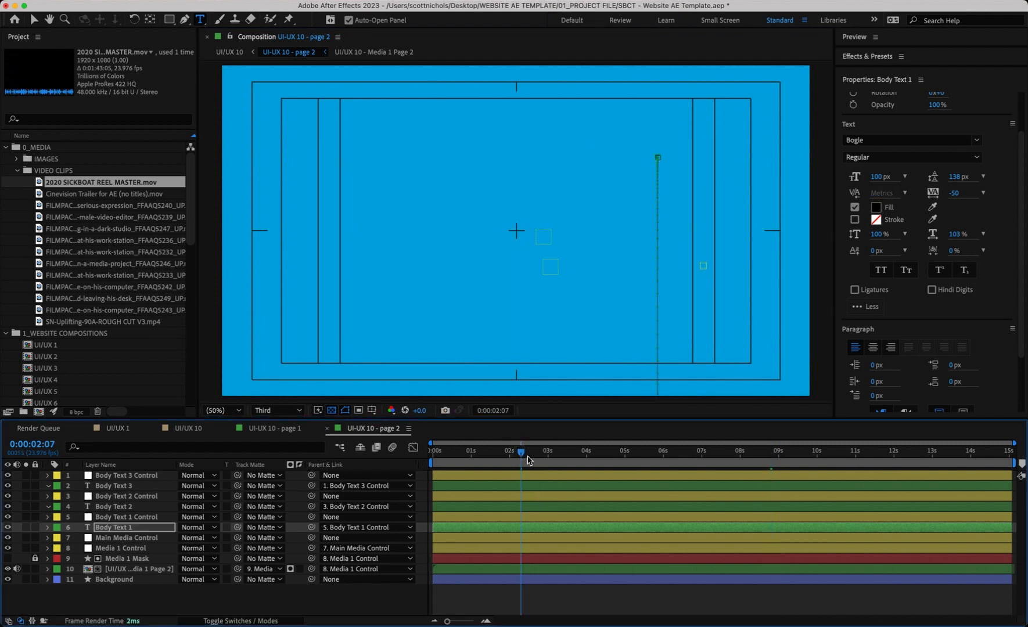
key(space)
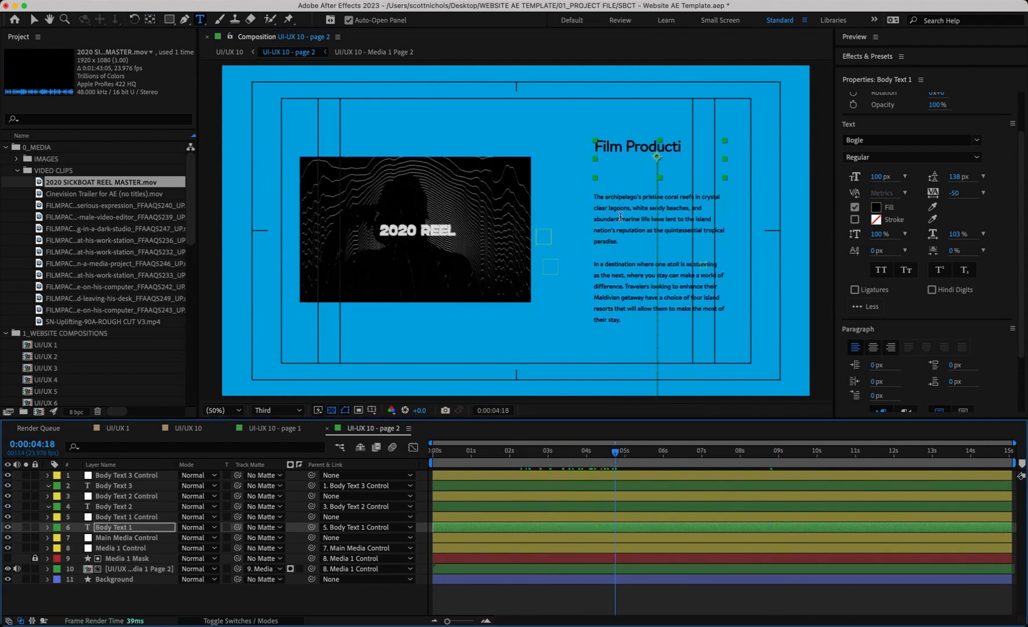
click(620, 217)
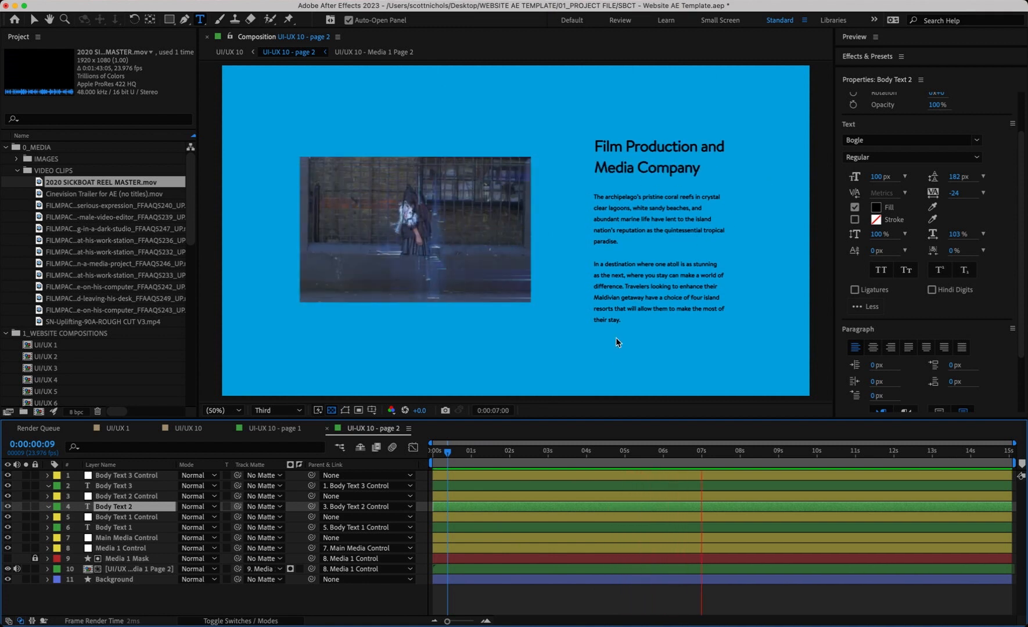
Close the page 2 and page 1 compositions and play UI/UX 10 from 0:00:00:13 until page 3 appears
click(327, 428)
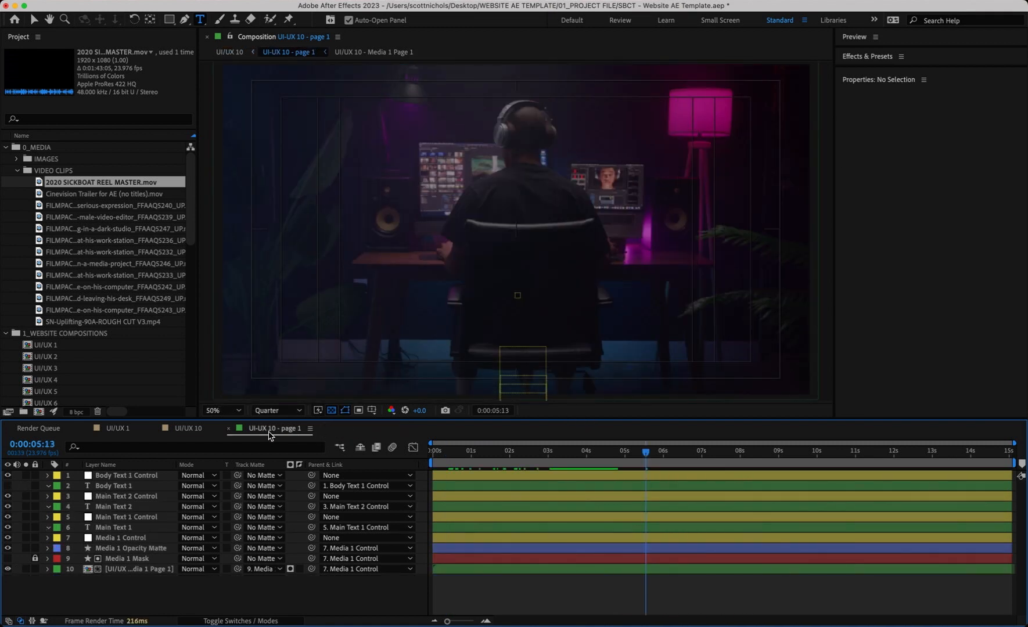
click(228, 428)
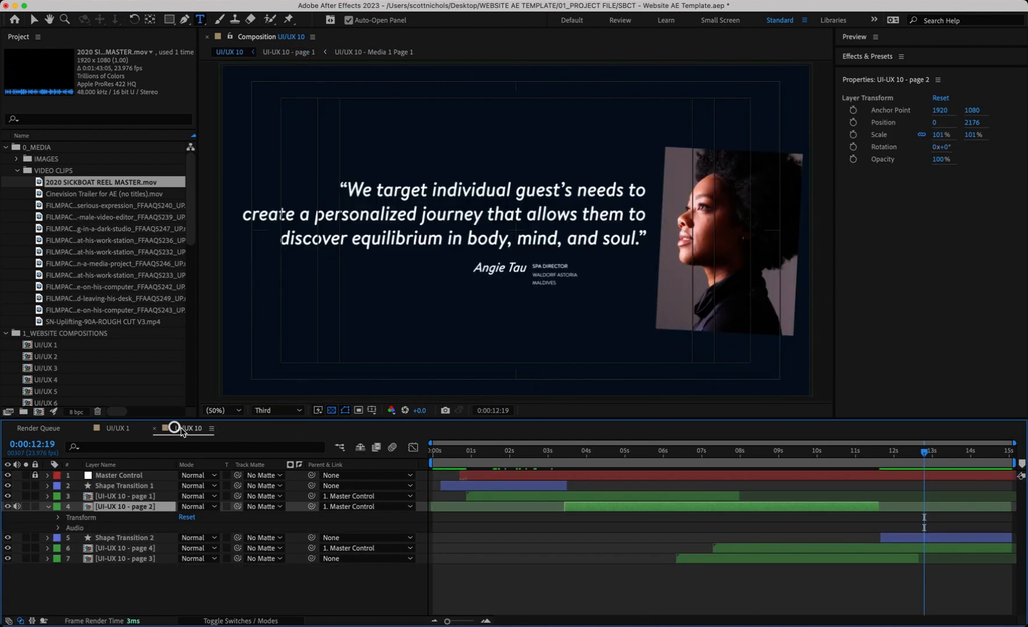
click(453, 452)
key(space)
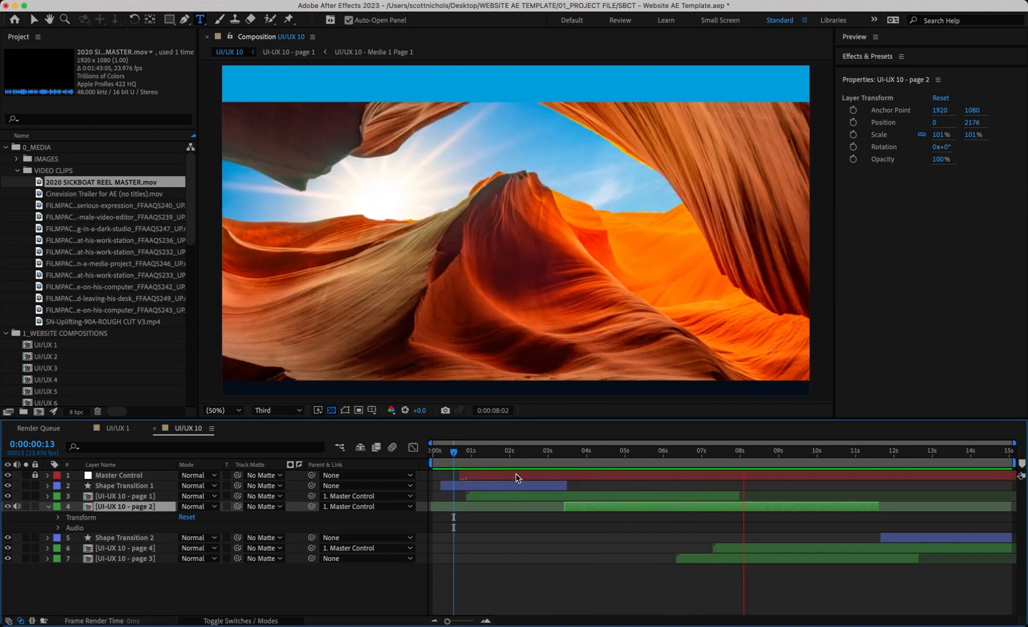
key(space)
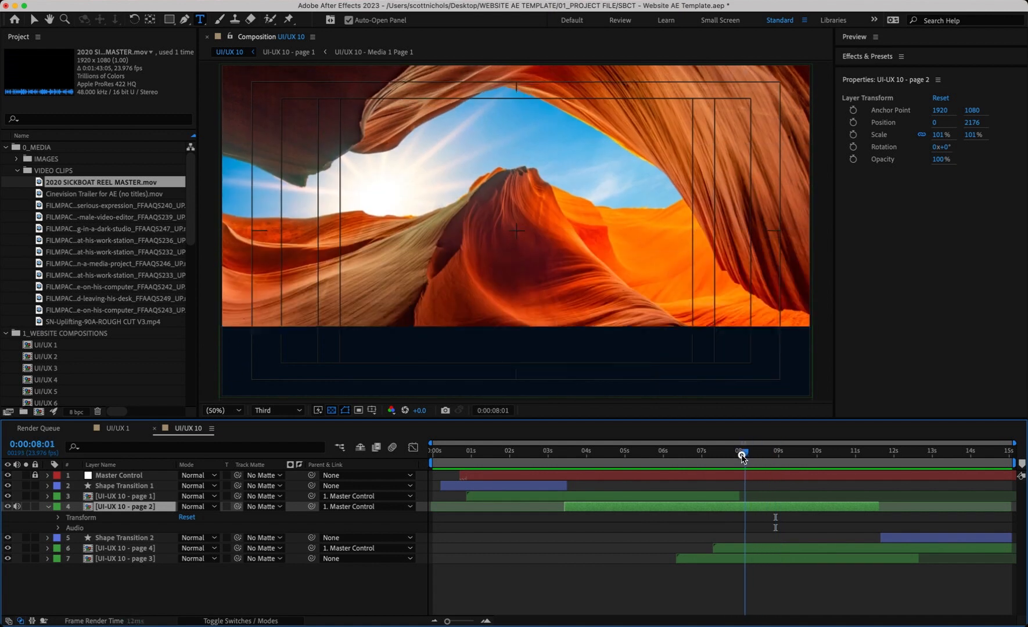
Open the nested UI-UX 10 - page 3 composition, and from it the UI/UX 10 - Media 1 Page 3 composition at 0:00:01:10
click(720, 559)
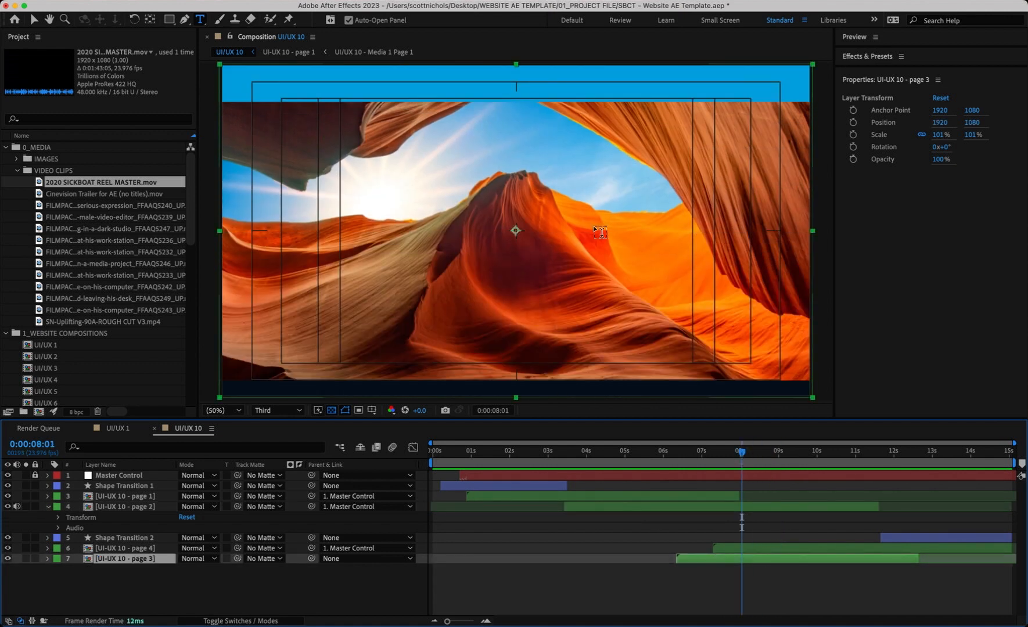
double_click(90, 562)
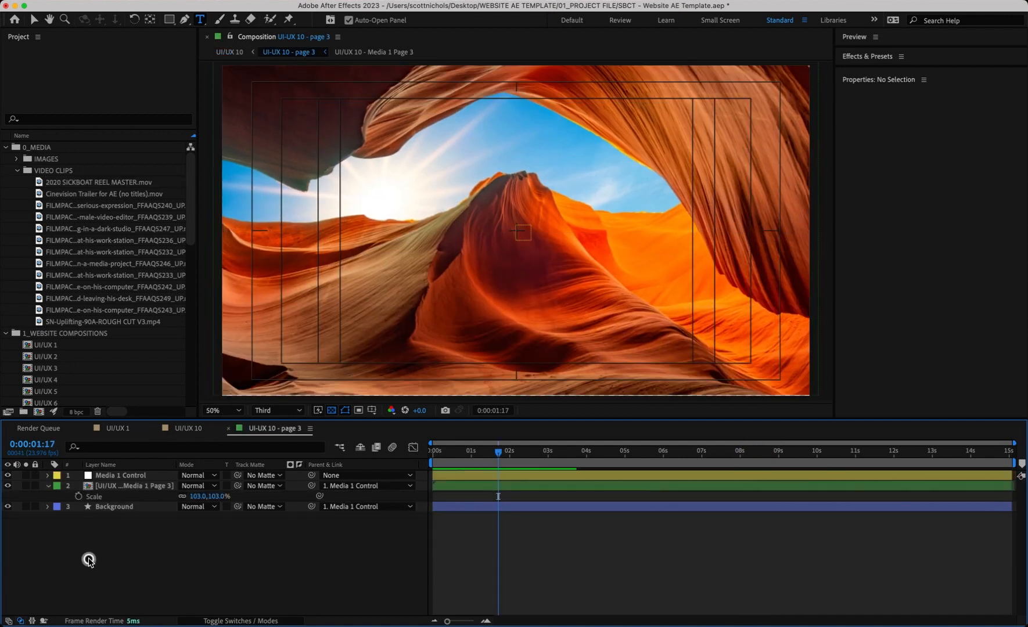
drag(455, 452, 487, 452)
click(89, 487)
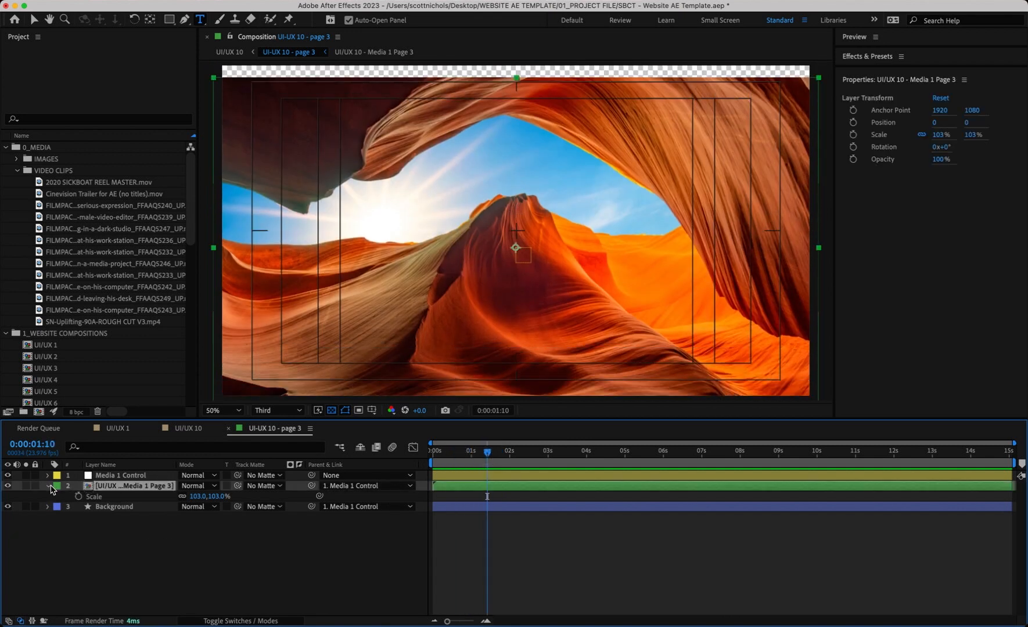
click(49, 486)
double_click(89, 488)
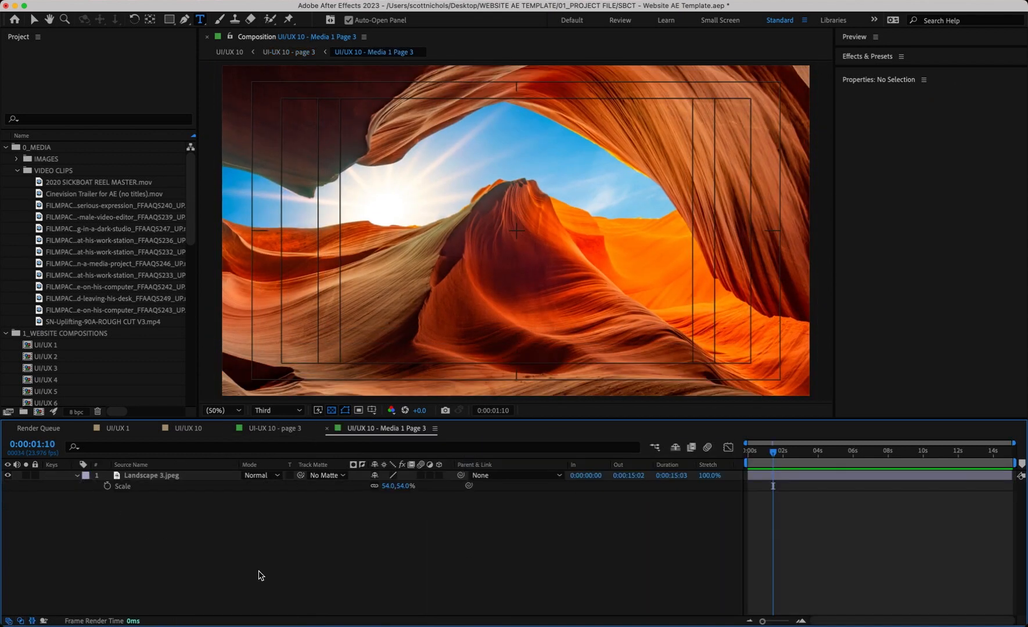
Hide the extra timeline columns and place Geometric Shape 1 Master.png from the IMAGES folder above the Landscape 3.jpeg layer
click(30, 620)
click(20, 620)
click(8, 620)
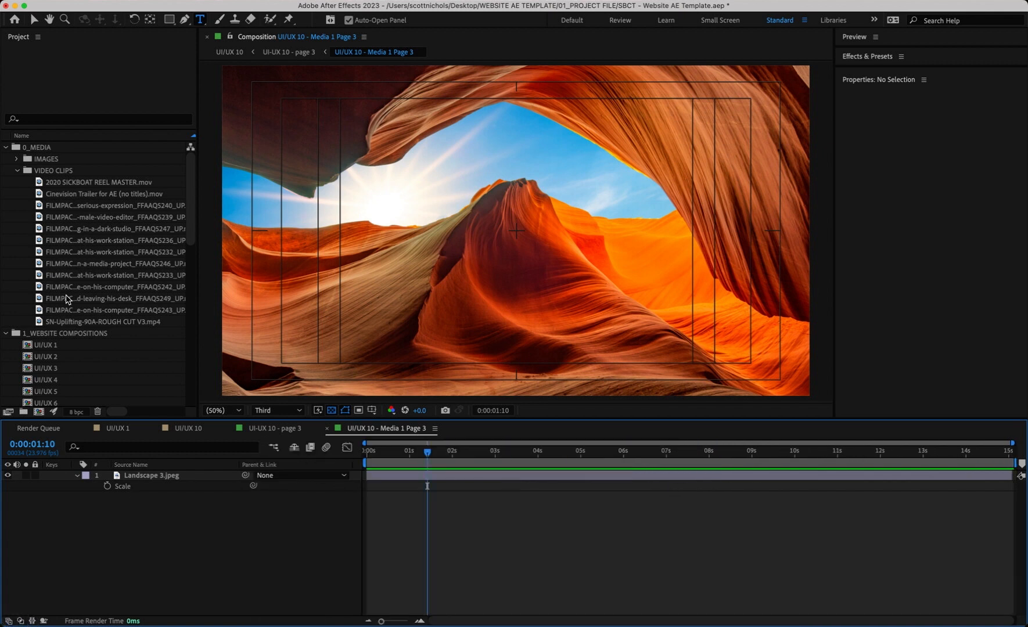
click(16, 158)
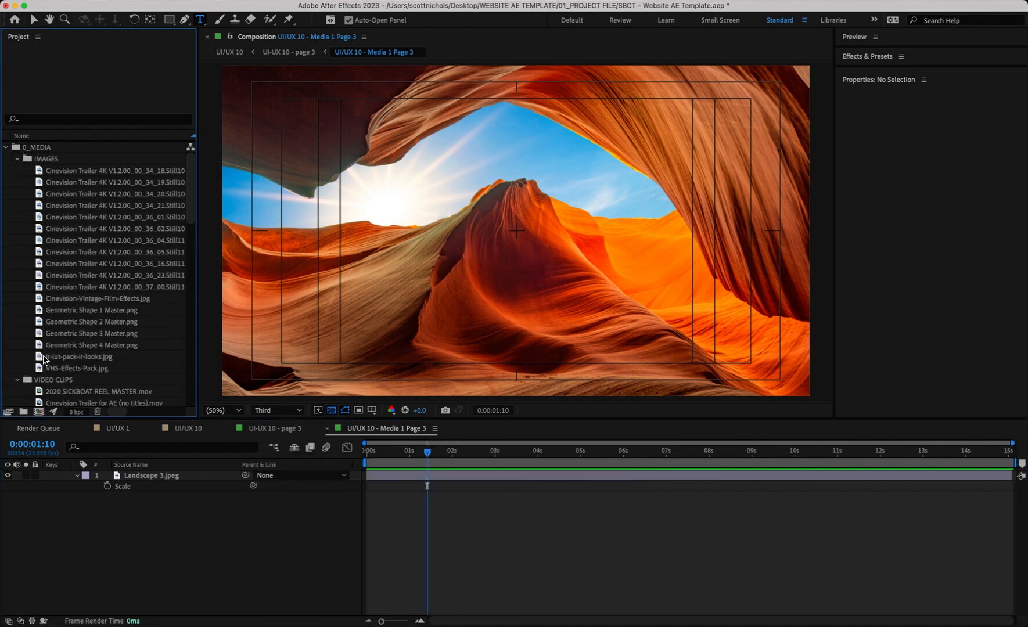
click(40, 311)
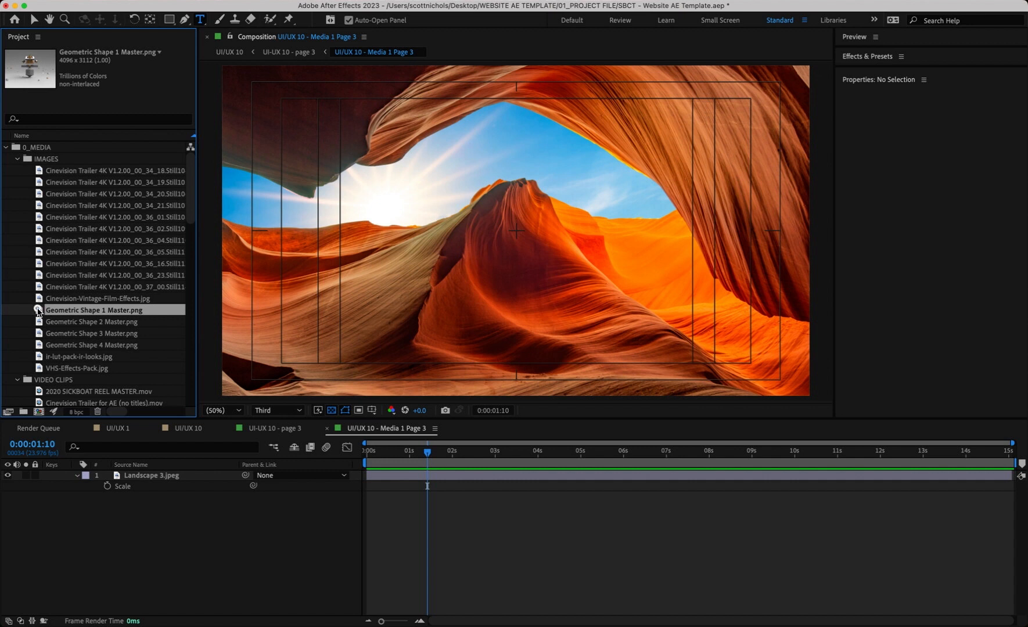
drag(38, 312, 119, 475)
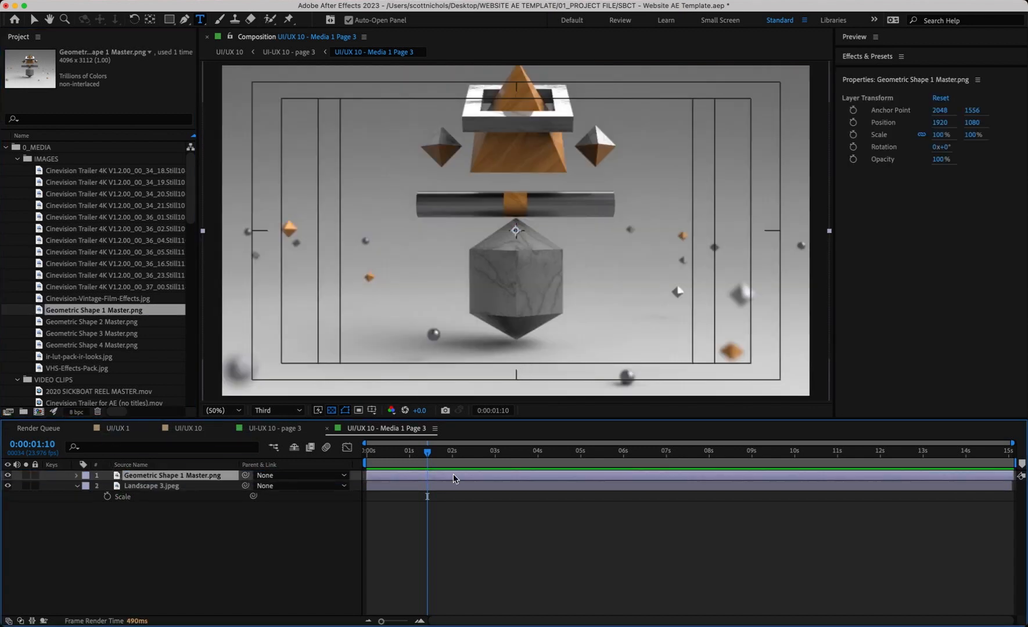
Fit the Geometric Shape 1 Master.png layer to the composition width
right_click(454, 478)
mouse_move(461, 305)
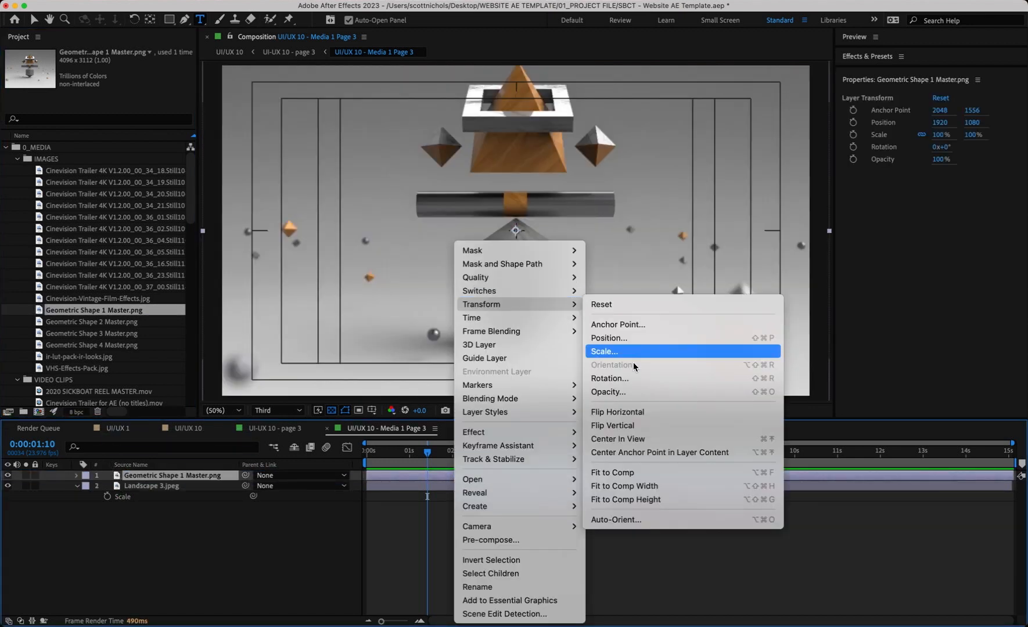
click(647, 489)
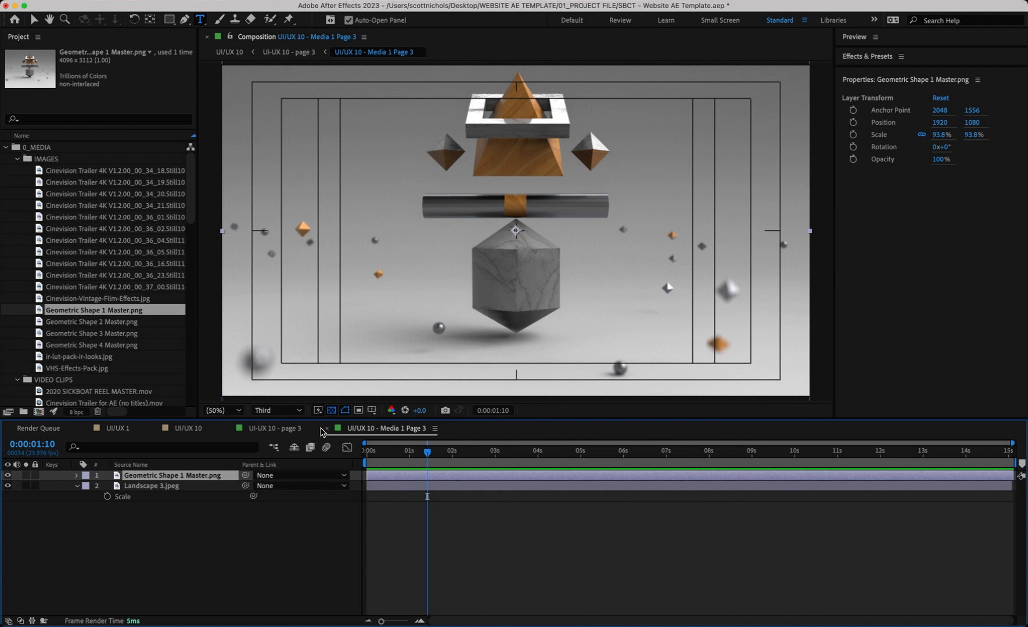
Close the page 3 media and page 3 compositions and play UI/UX 10 from 0:00:04:21 until page 4 fills the frame
click(328, 428)
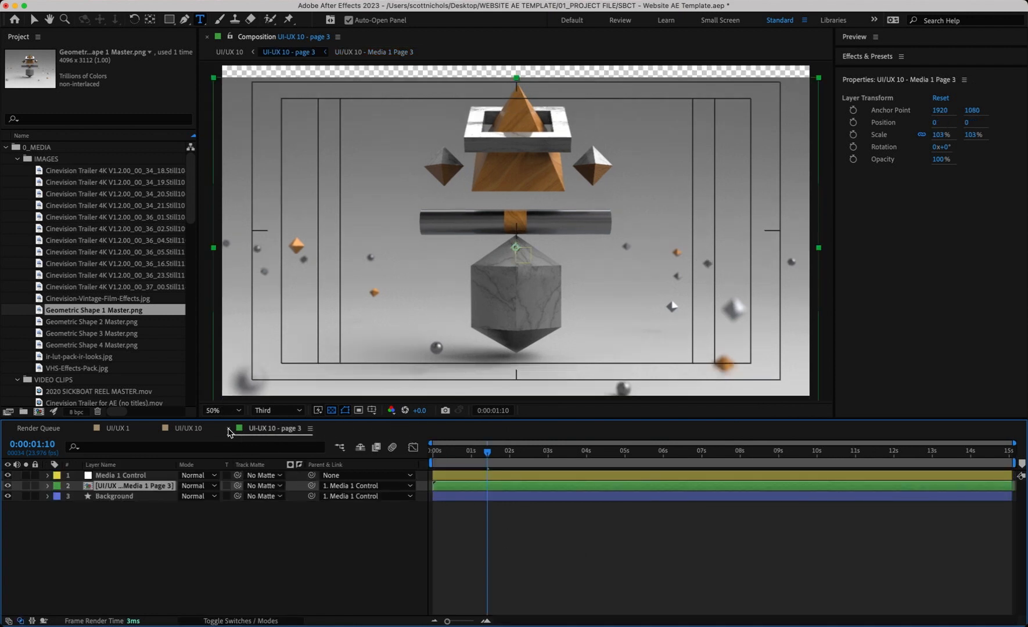
click(229, 429)
click(620, 452)
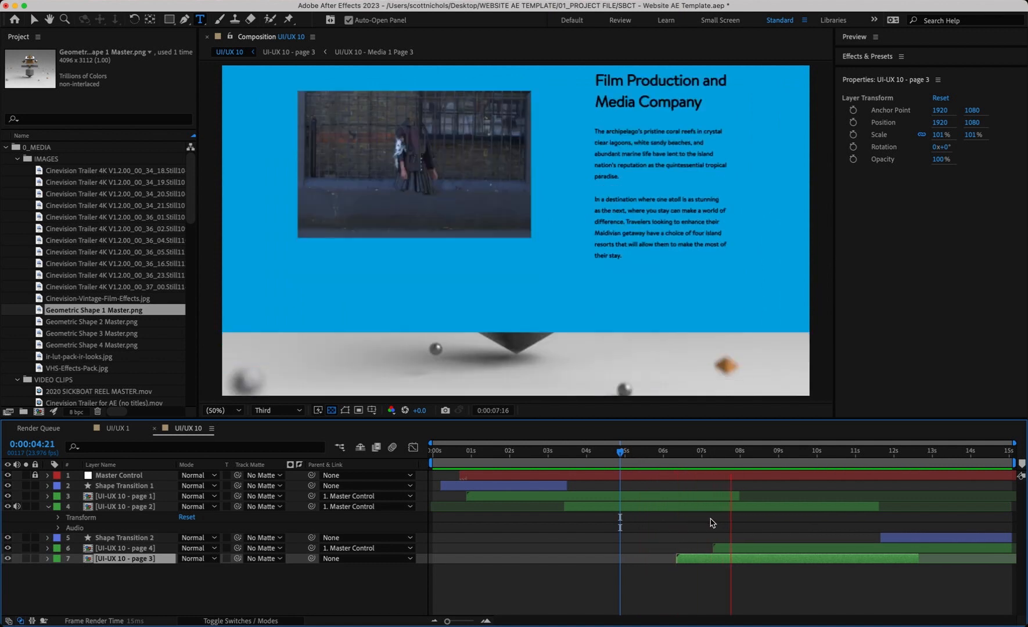
key(space)
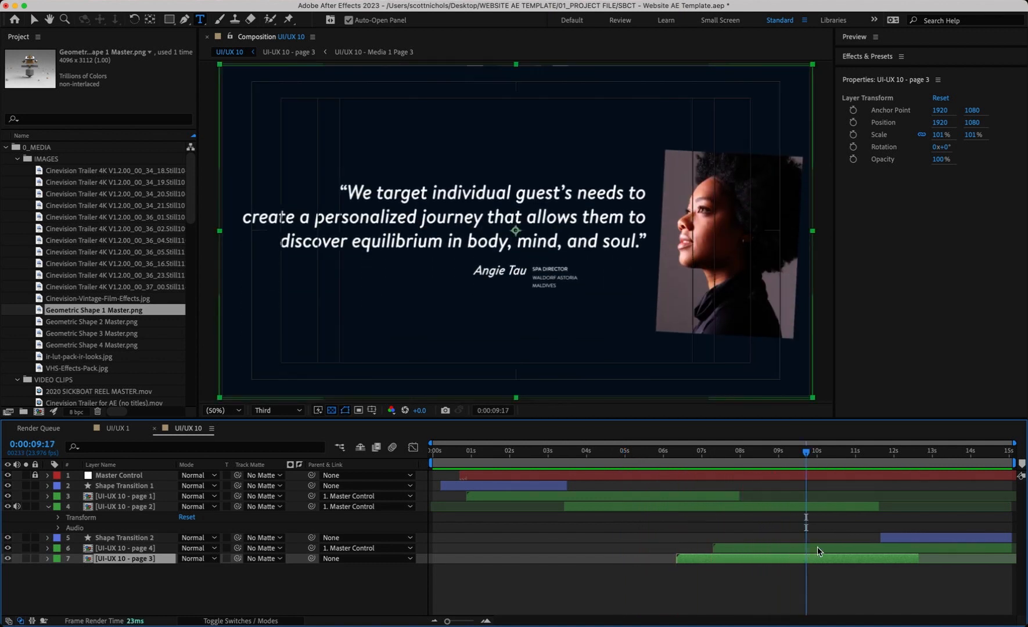
Open the nested UI-UX 10 - page 4 composition and hide the Footer Text 1, 2, 3 and 4 layers at 0:00:03:07
double_click(817, 551)
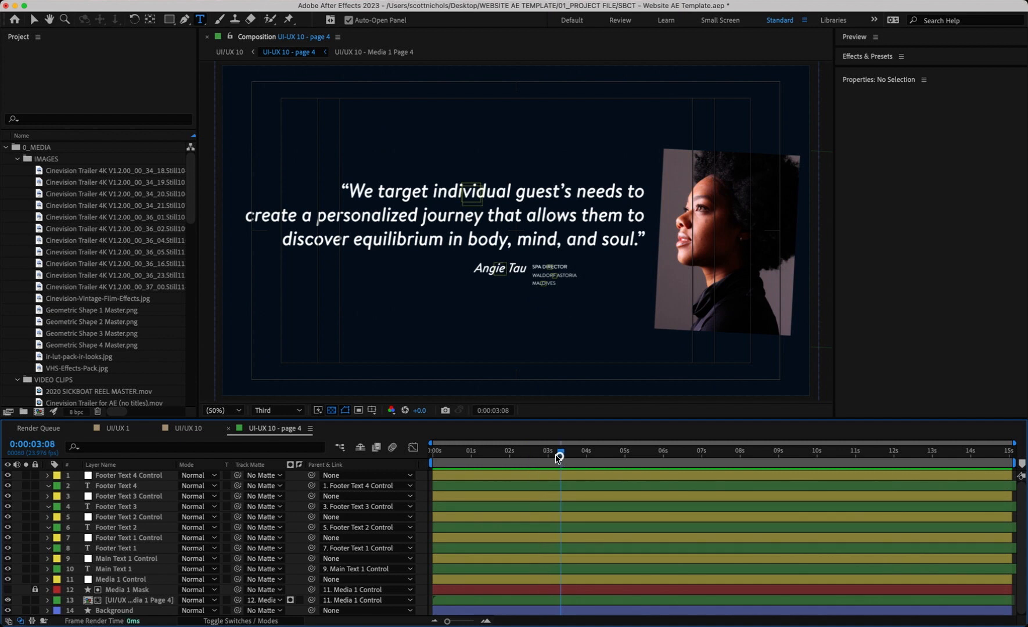
click(558, 458)
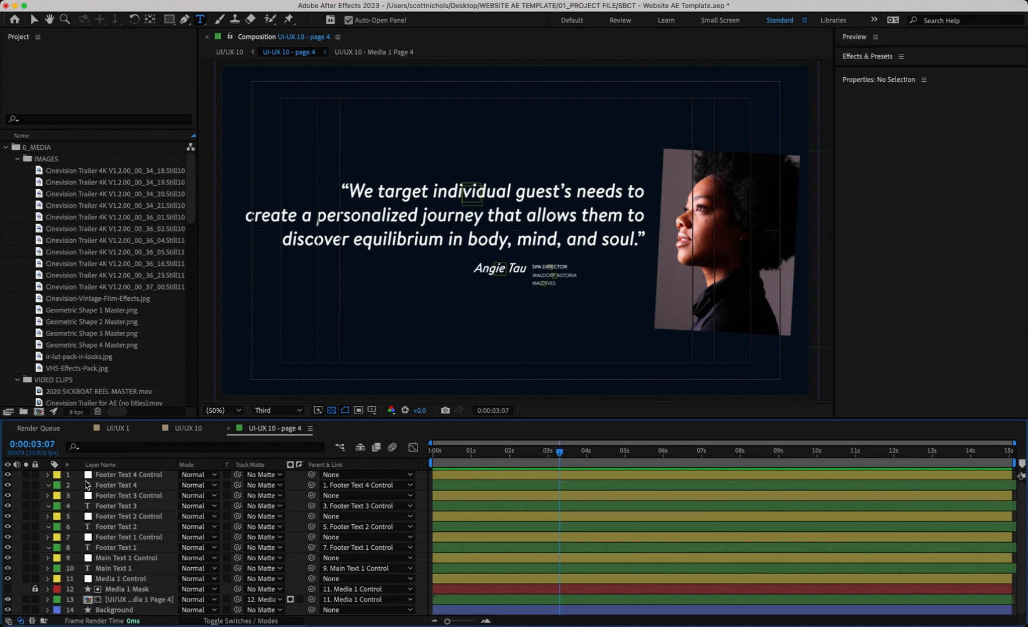
click(110, 485)
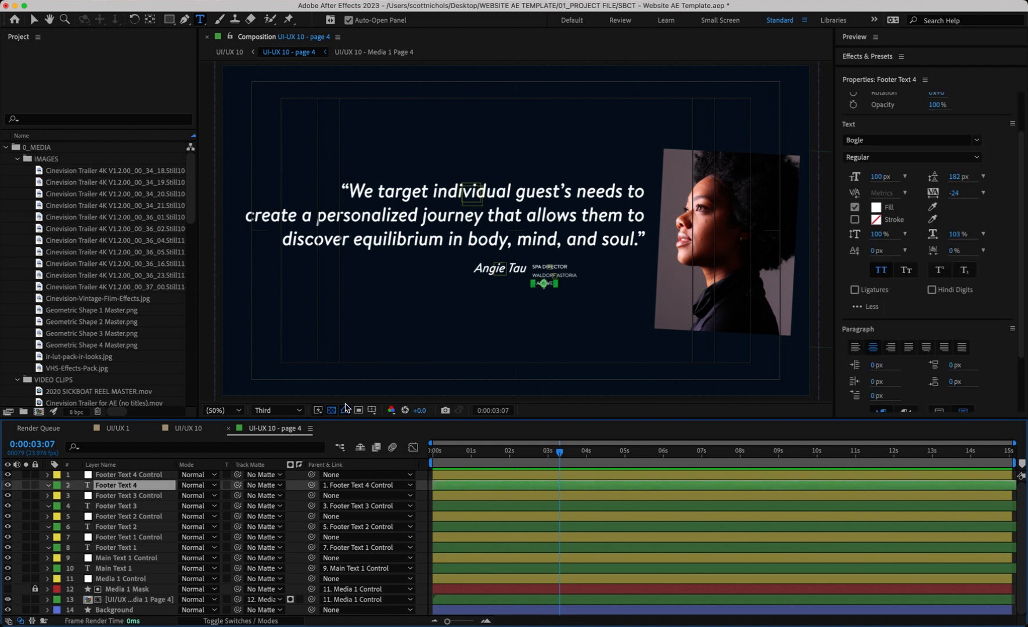
key(v)
click(7, 486)
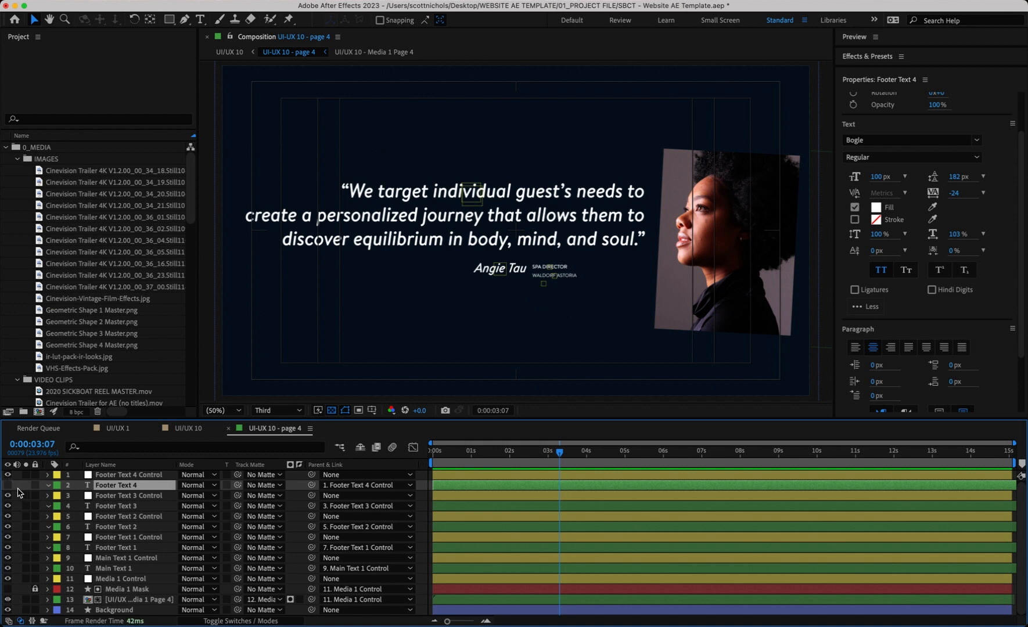
click(8, 506)
click(7, 527)
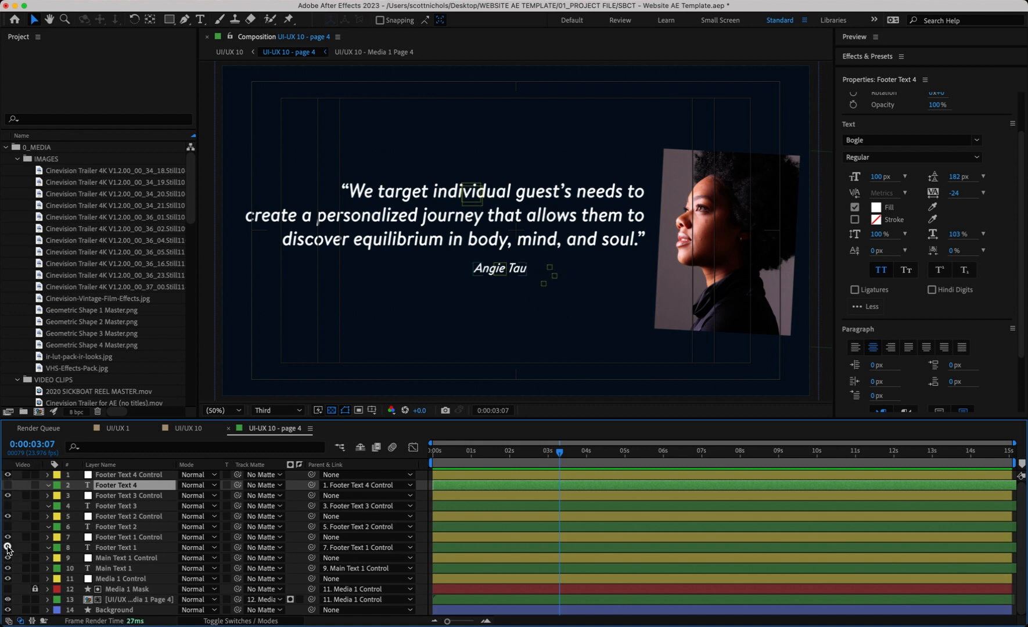
click(8, 548)
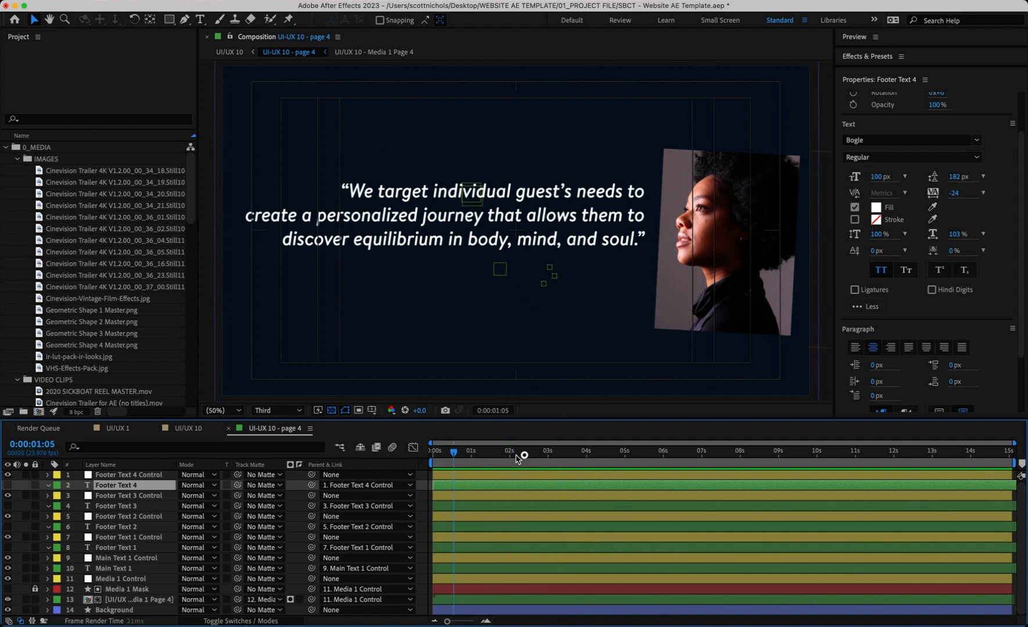
Select the Main Text 1 quote at 0:00:03:05 and activate the Type tool
click(556, 452)
click(498, 210)
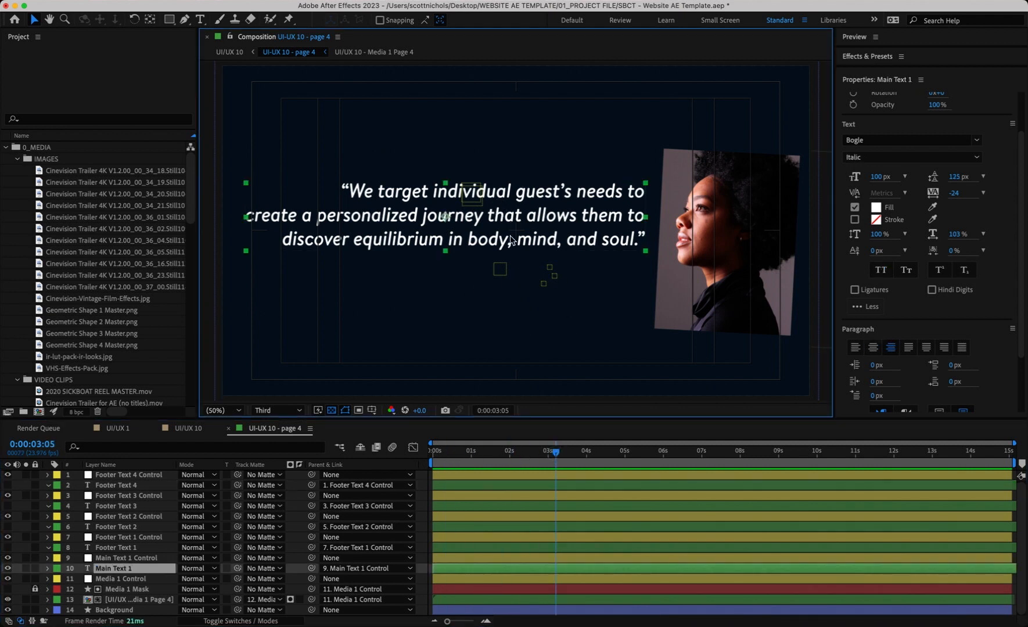
click(200, 21)
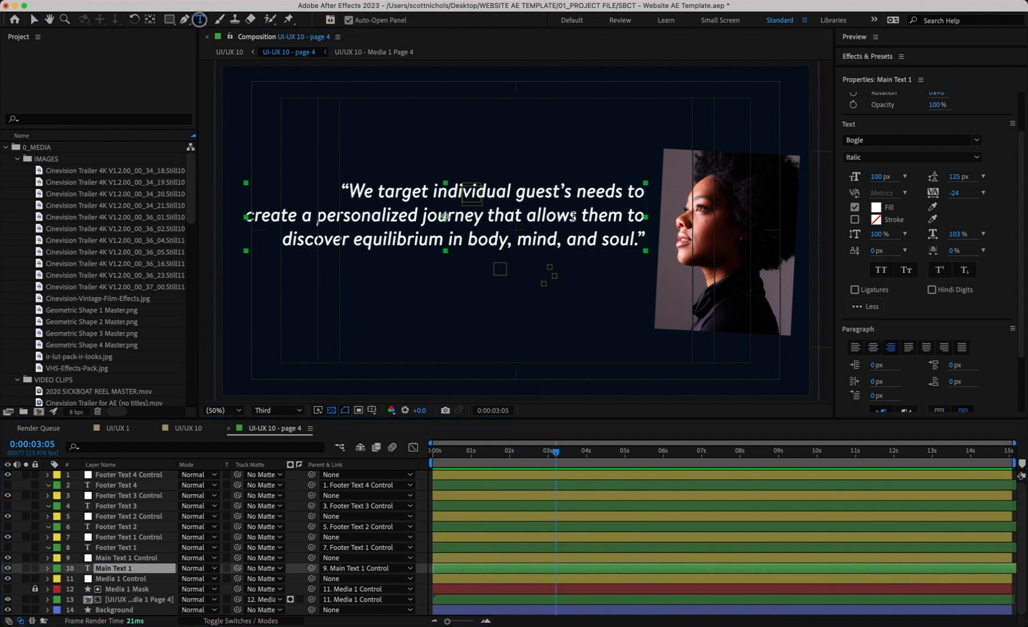
Shift the quote by setting the Main Text 1 Control position to 1454, 907, and collapse its properties
click(108, 559)
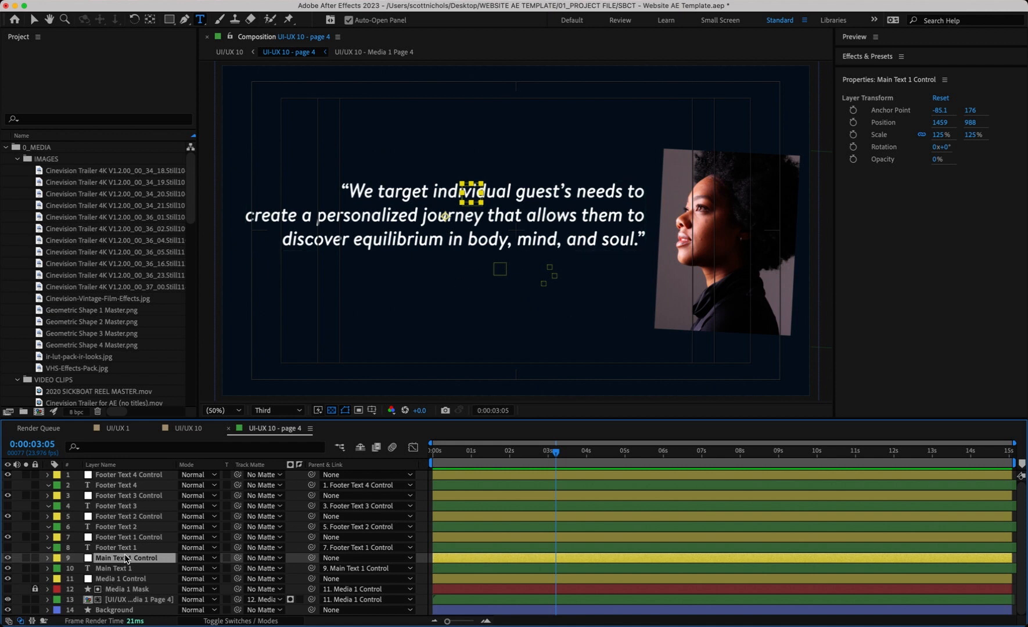
click(47, 558)
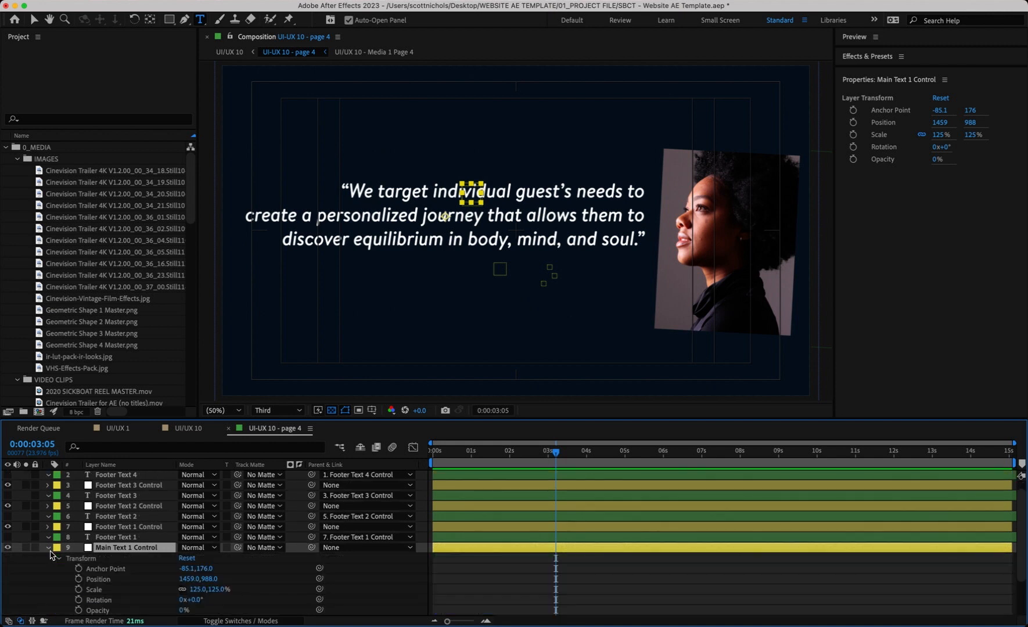
scroll(47, 562, down, 1)
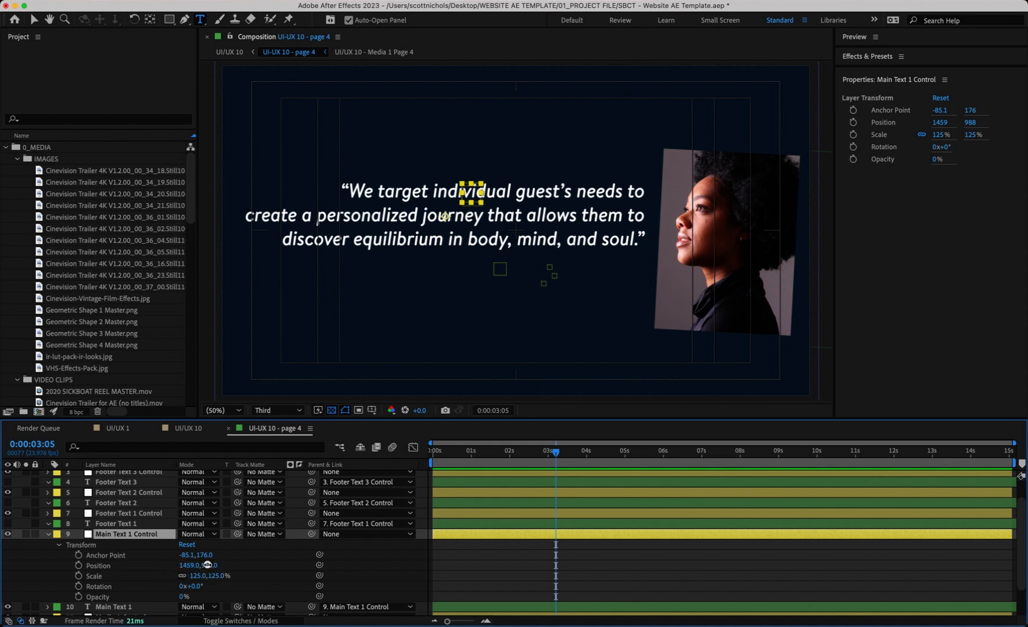
drag(207, 565, 184, 567)
click(566, 457)
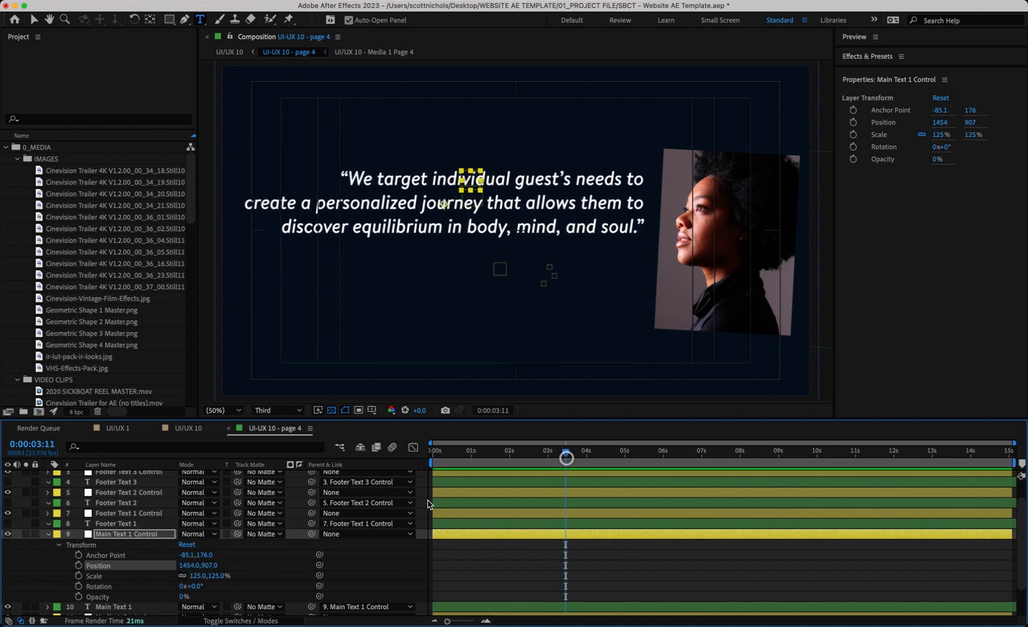
click(49, 535)
Set the Media 1 Control scale to 198% and its position to 3024.4, 1155.2, and collapse its properties
click(98, 600)
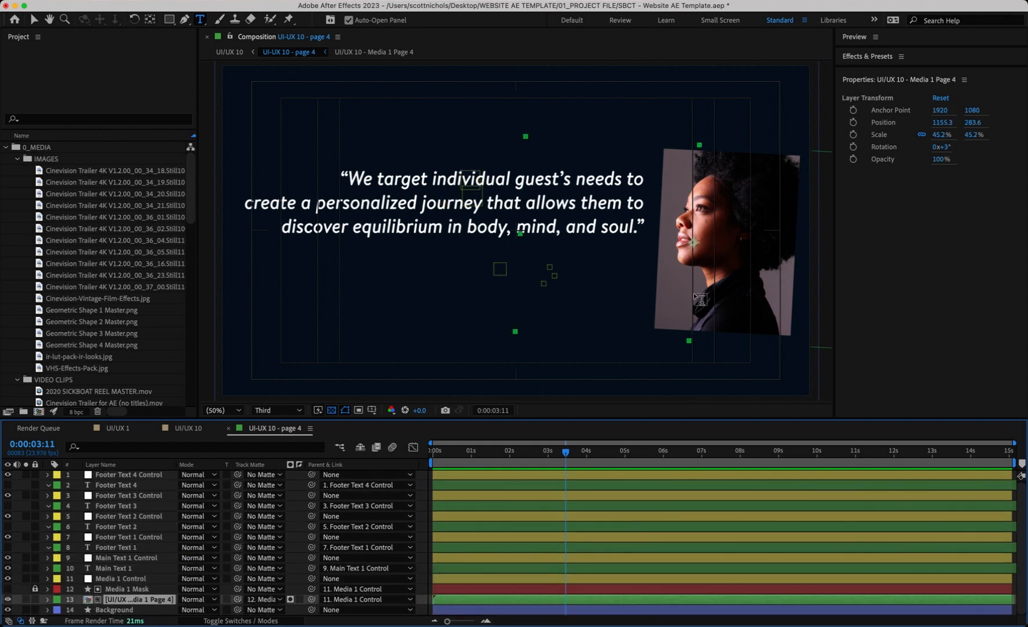
click(112, 580)
click(48, 579)
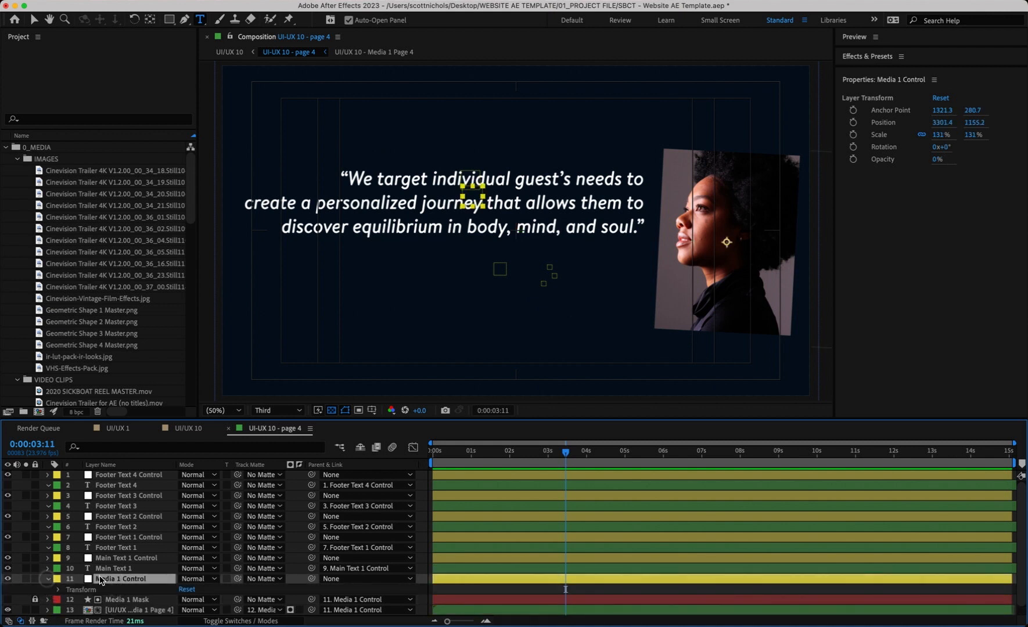
scroll(55, 587, down, 1)
scroll(125, 580, down, 3)
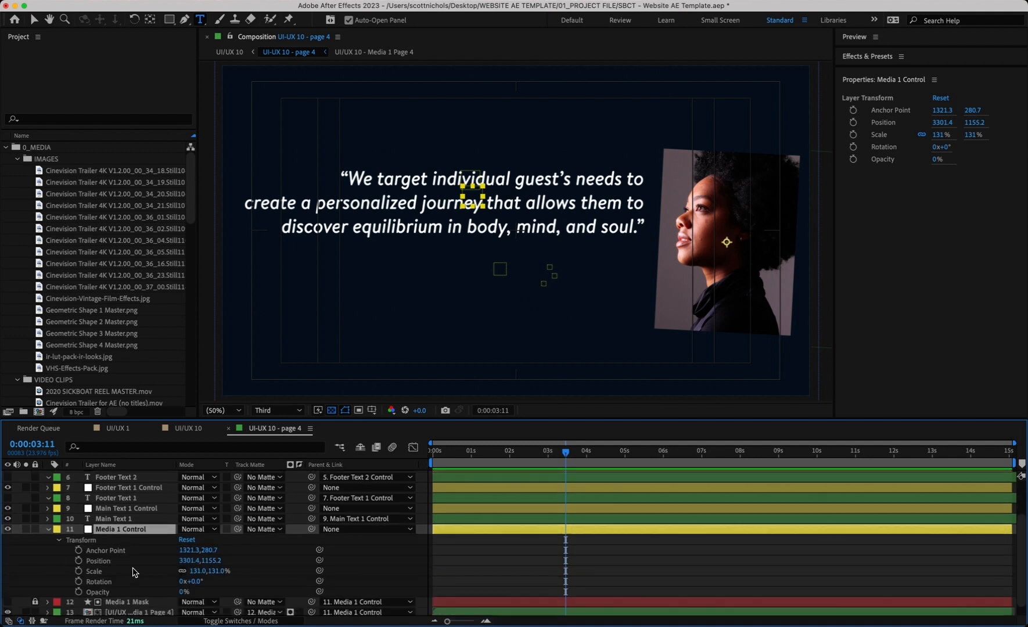
click(94, 571)
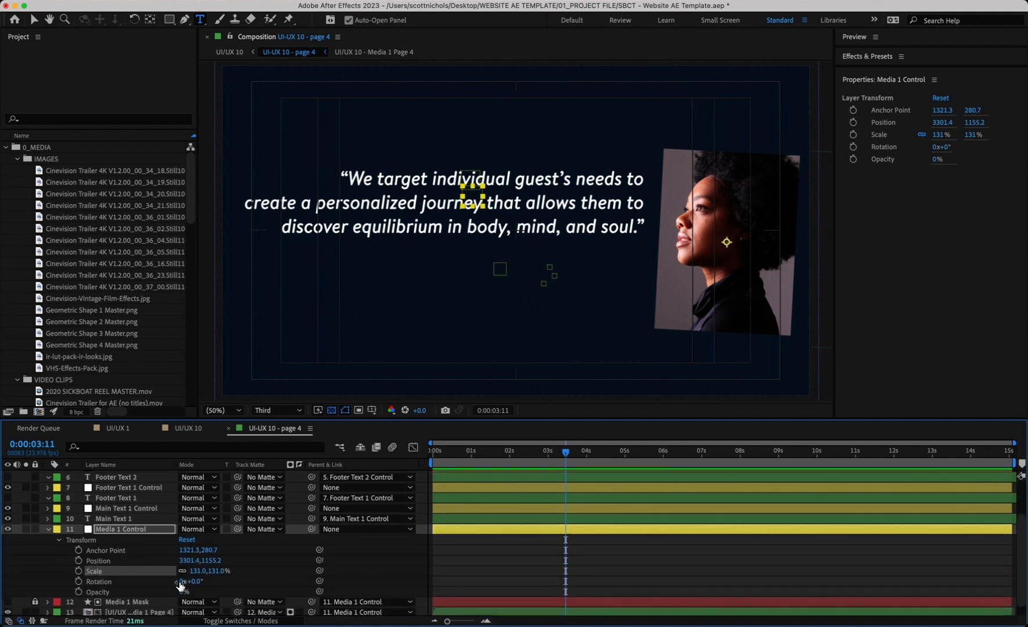
drag(196, 570, 18, 557)
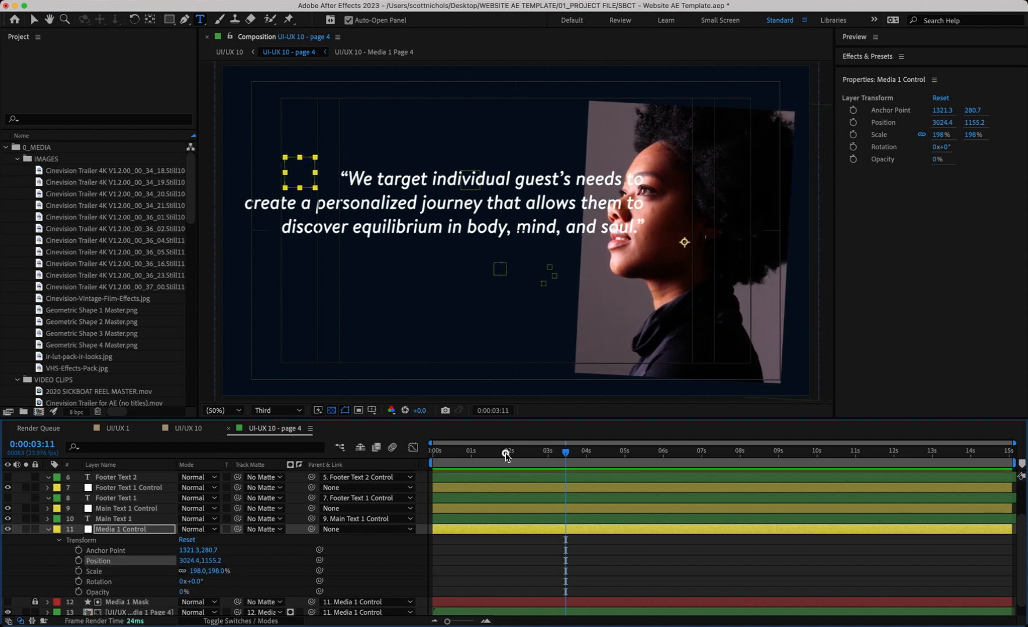
drag(506, 456, 553, 454)
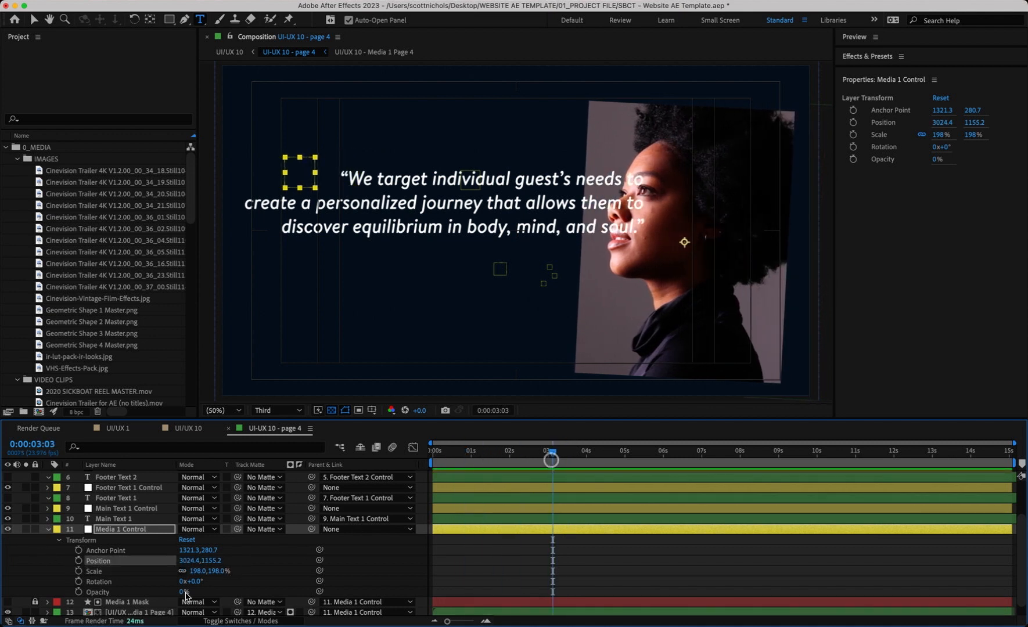
click(48, 530)
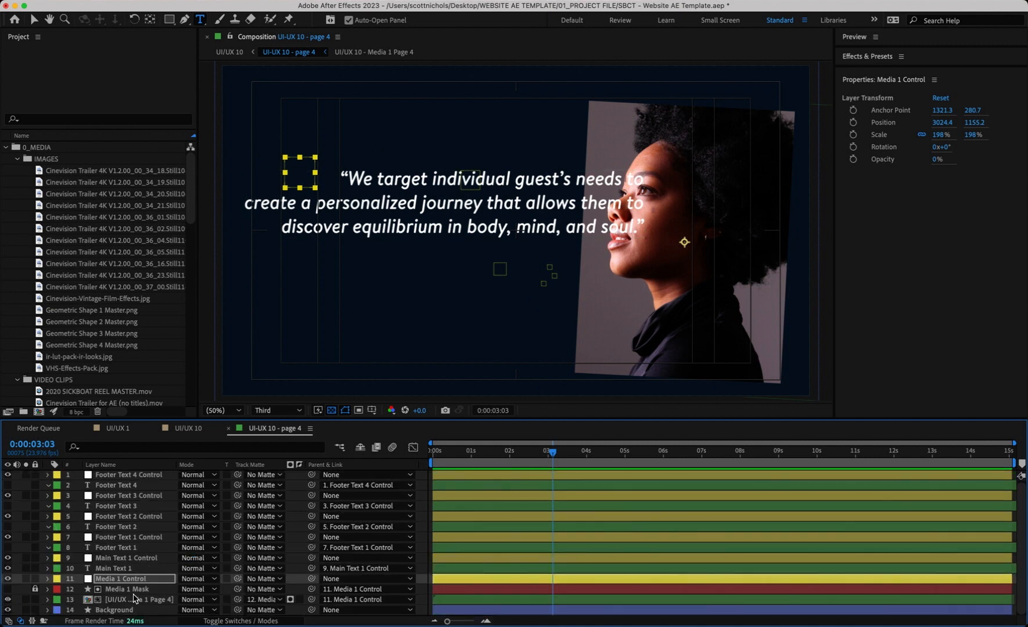
Open the nested UI/UX 10 - Media 1 Page 4 composition and hide the extra timeline columns
click(86, 602)
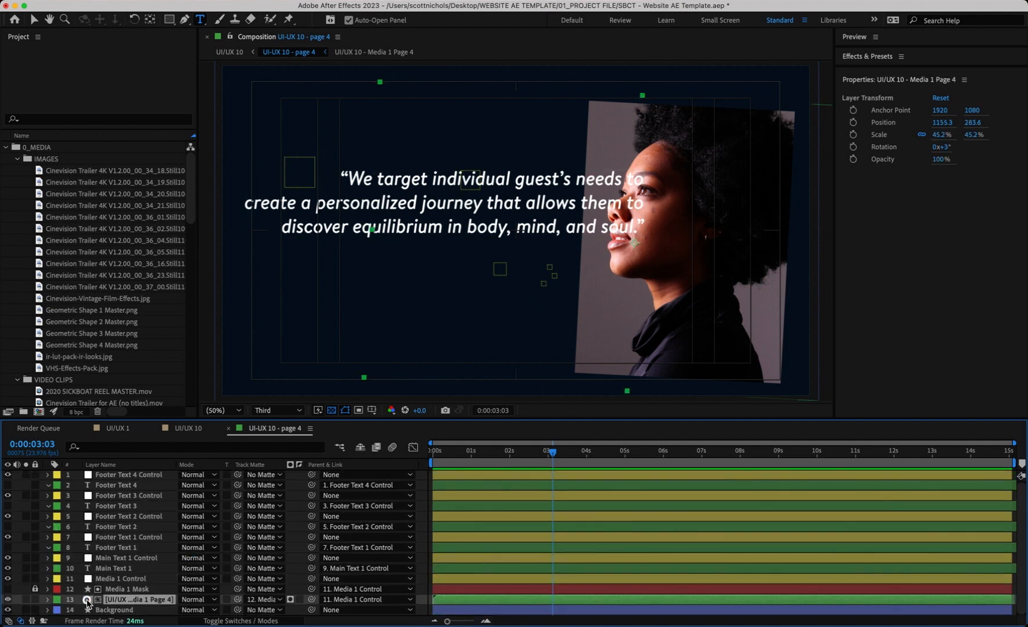
double_click(87, 602)
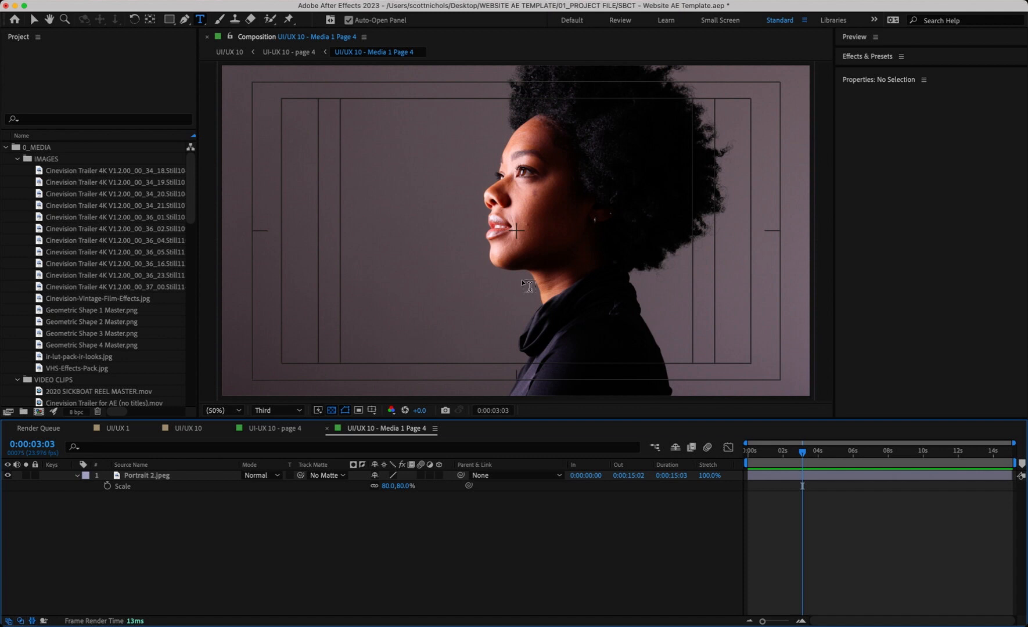
click(32, 620)
click(21, 621)
click(8, 621)
Place VHS-Effects-Pack.jpg from the IMAGES folder above the Portrait 2.jpeg layer and select it
click(42, 358)
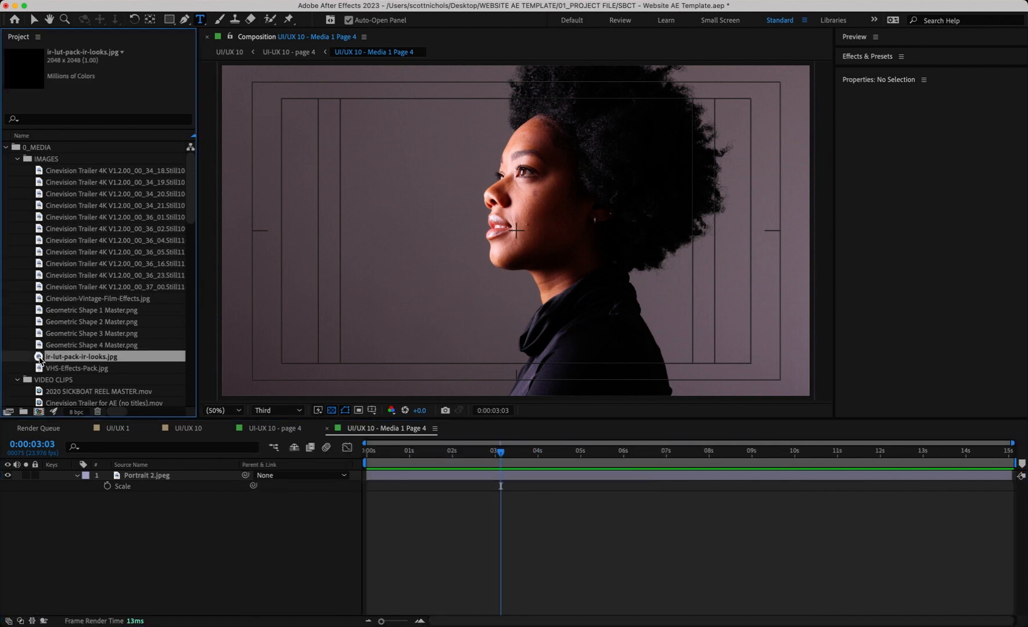
drag(42, 369, 119, 475)
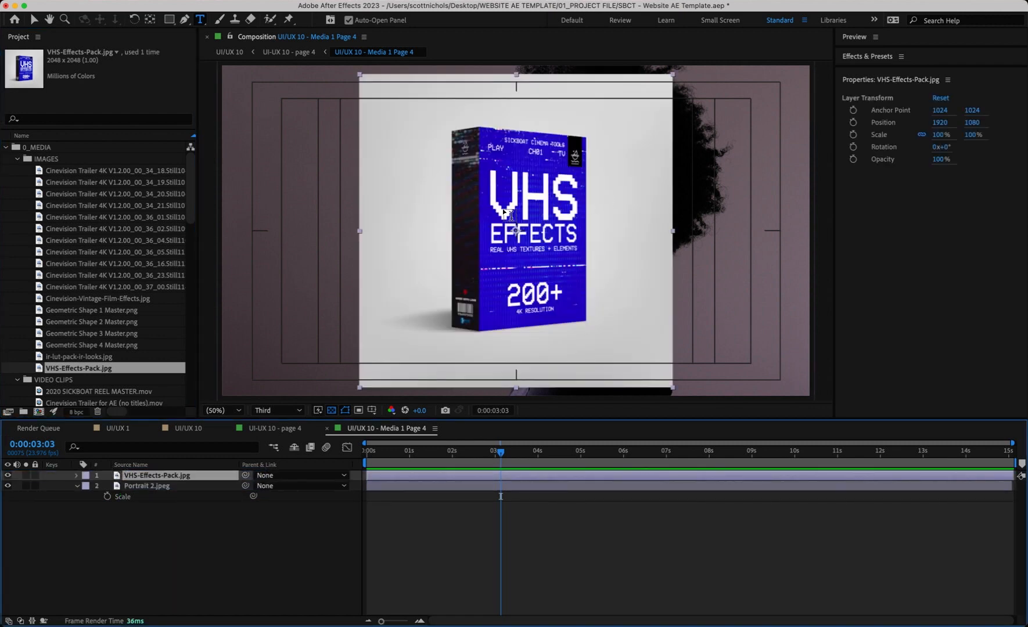
click(444, 543)
click(459, 476)
Reposition the VHS-Effects-Pack.jpg layer to 2300, 1072 and scale it to about 112%, returning to the UI/UX 10 composition
click(33, 19)
drag(543, 201, 593, 204)
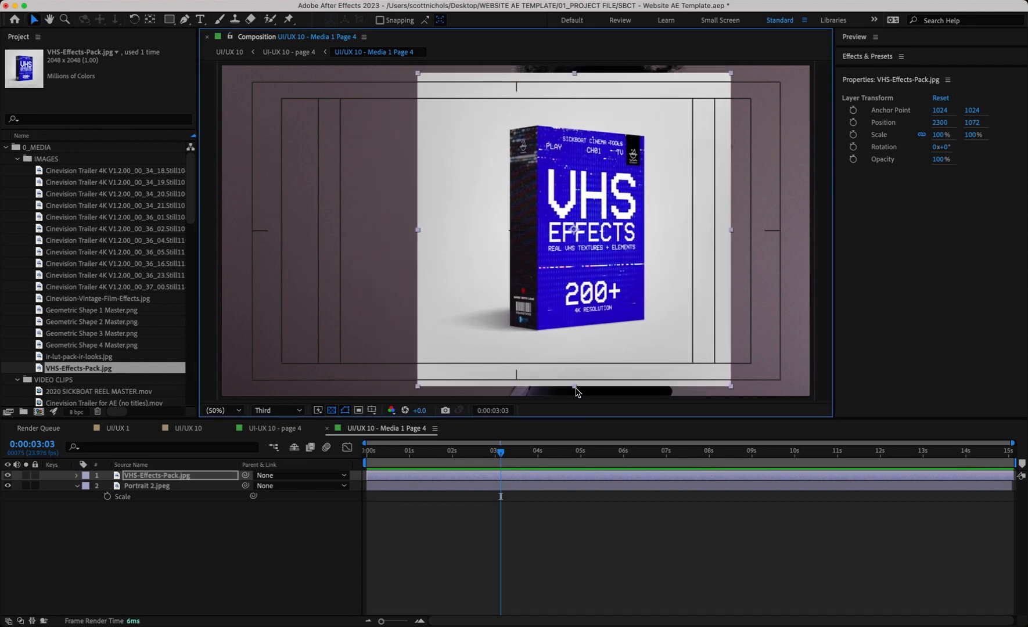
drag(575, 385, 581, 412)
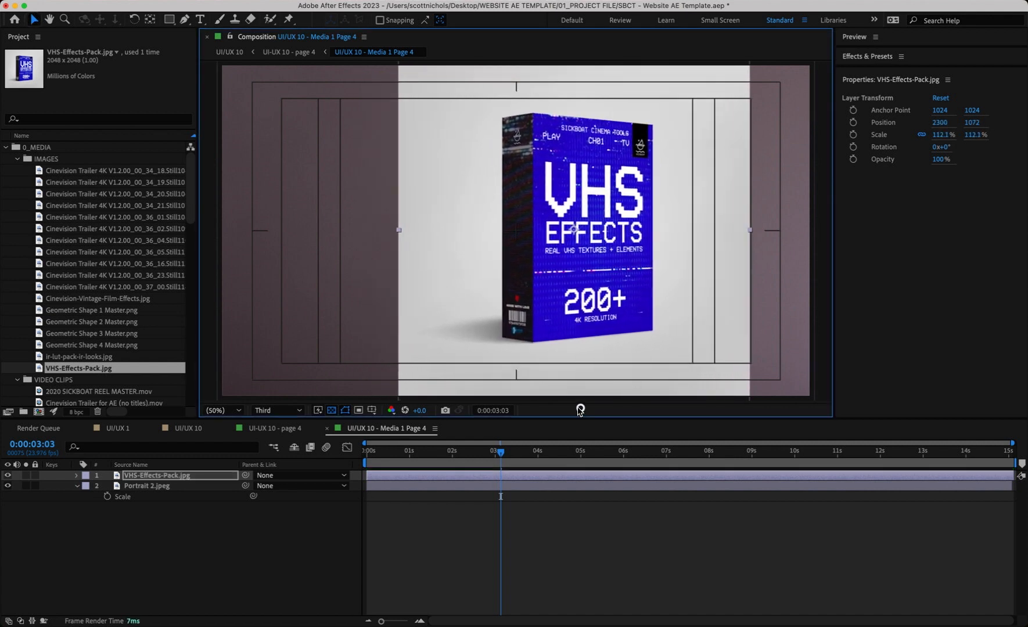
click(189, 431)
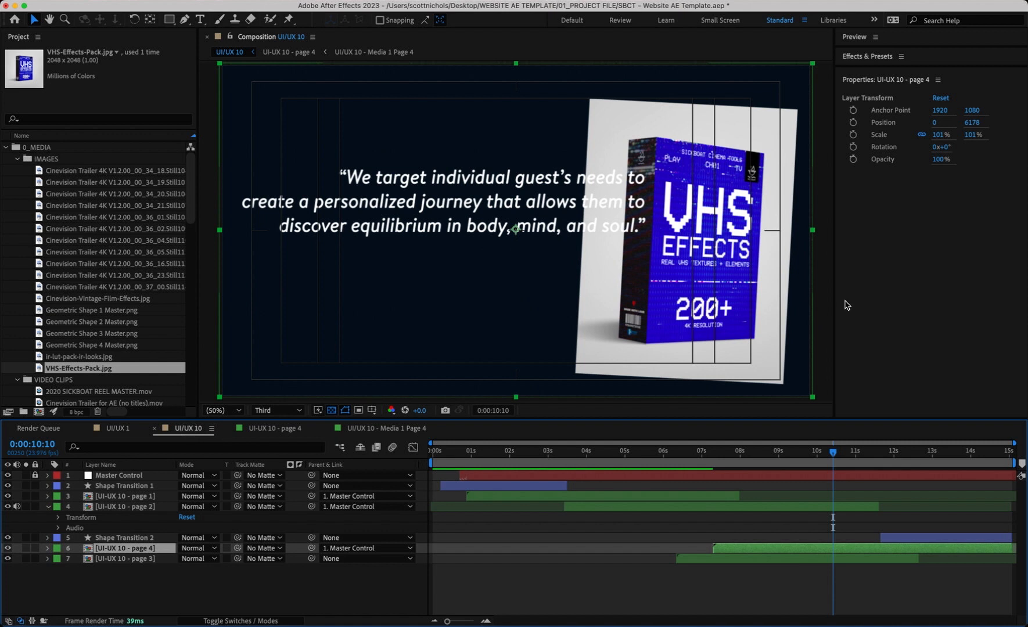
Preview the UI/UX 10 composition from 0:00:06:12 and scrub back through the timeline to check the page 4 image
click(684, 451)
key(space)
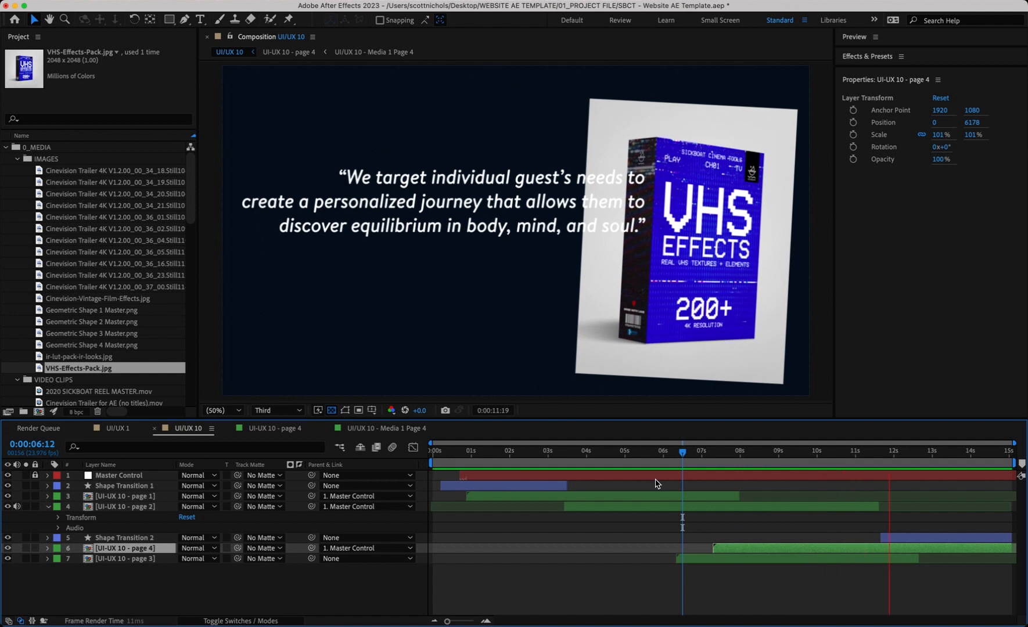
key(apostrophe)
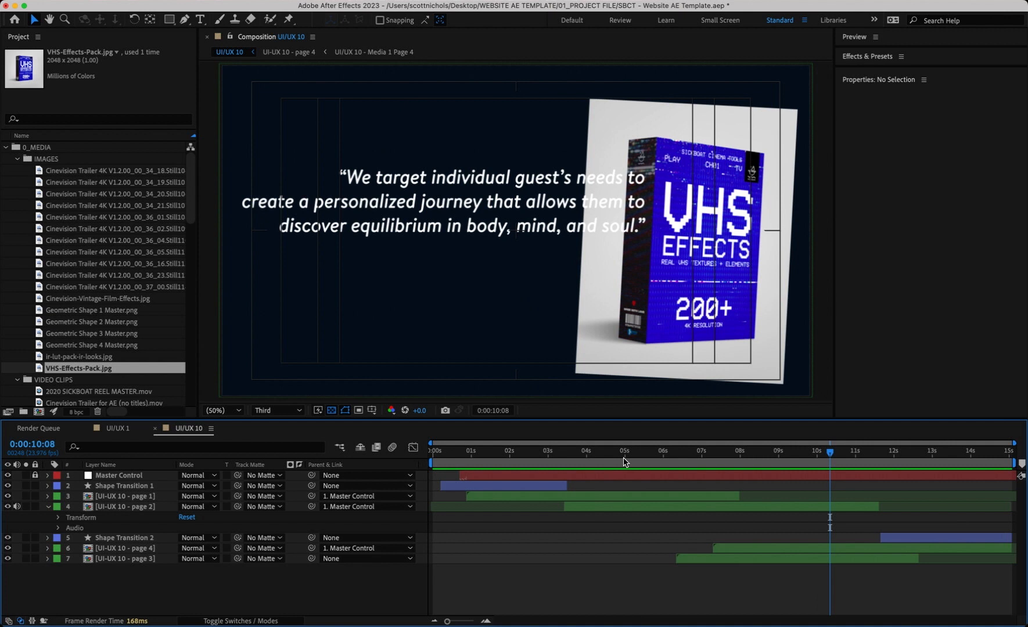
drag(583, 454, 827, 475)
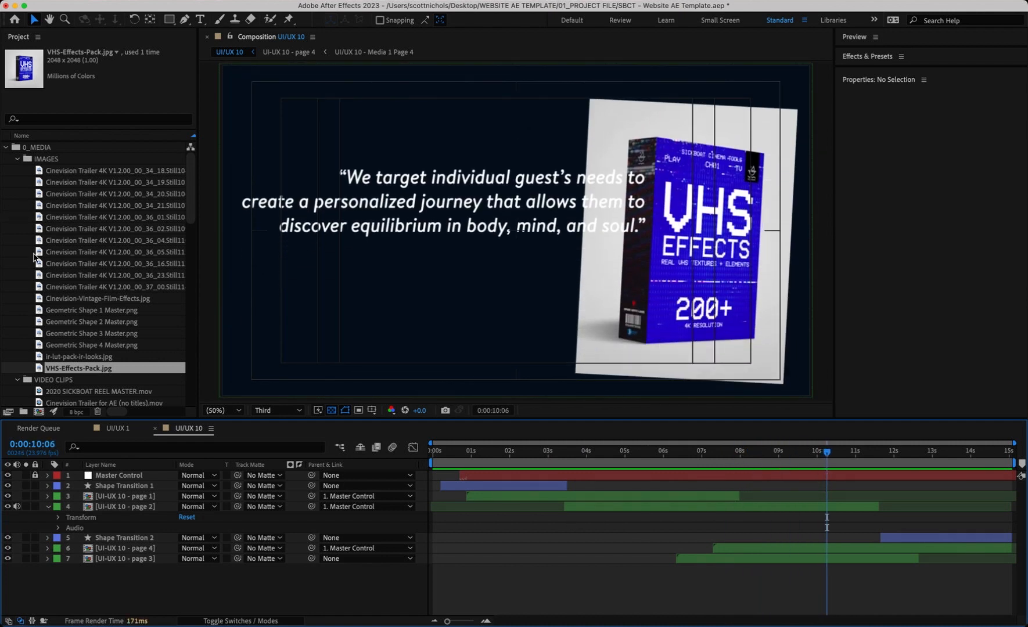
Open the UI/UX 18 composition from the 1_WEBSITE COMPOSITIONS folder
scroll(35, 256, down, 8)
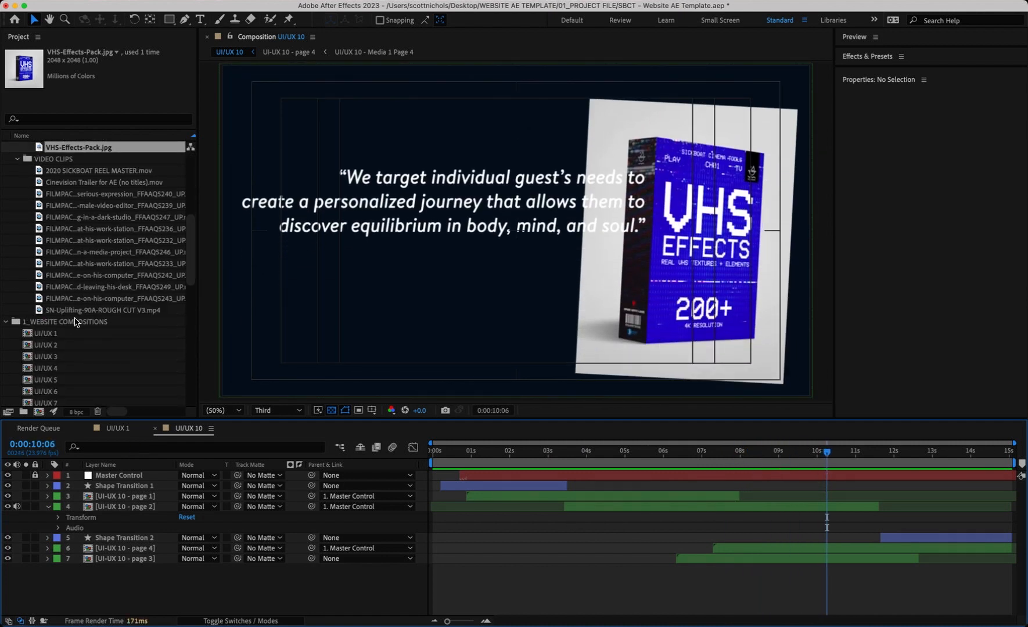
scroll(32, 326, down, 6)
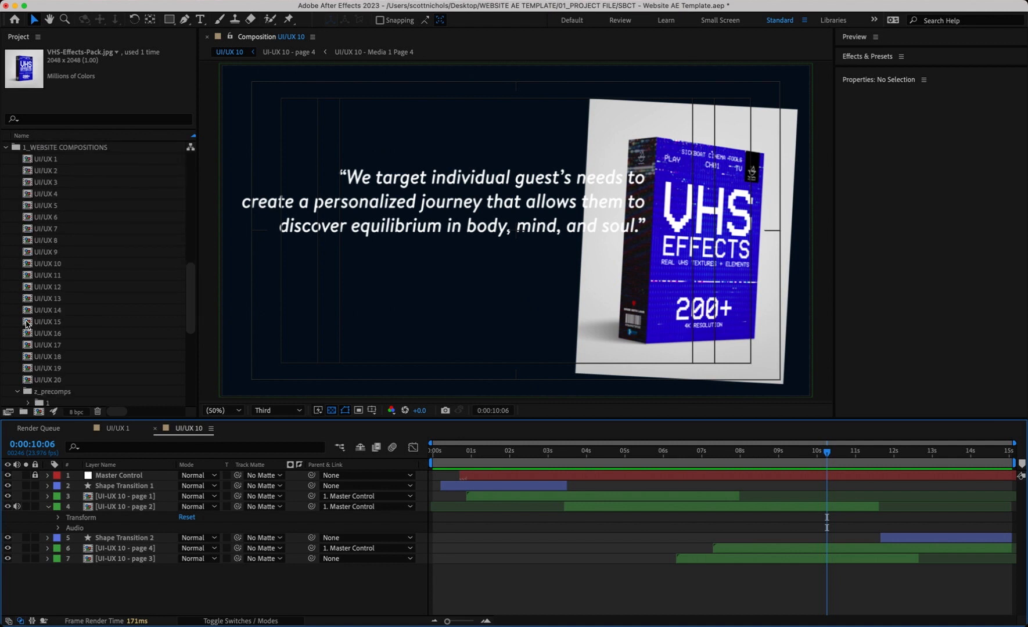
scroll(23, 323, down, 1)
double_click(36, 321)
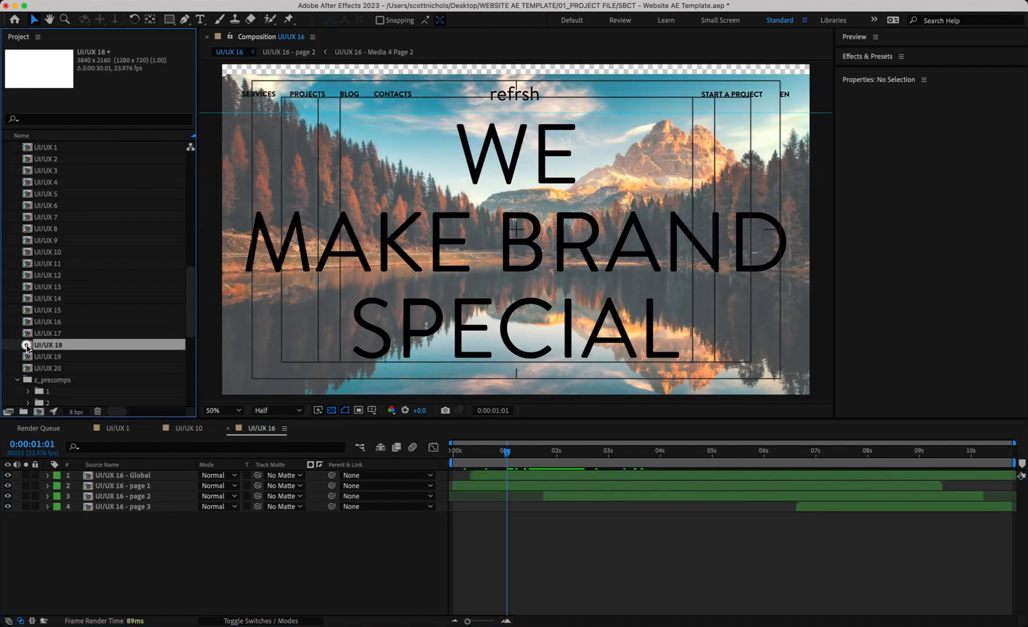
double_click(36, 345)
Play UI/UX 18 from the start, stop partway, and scrub back to the Creativity Shared page
drag(535, 461, 451, 459)
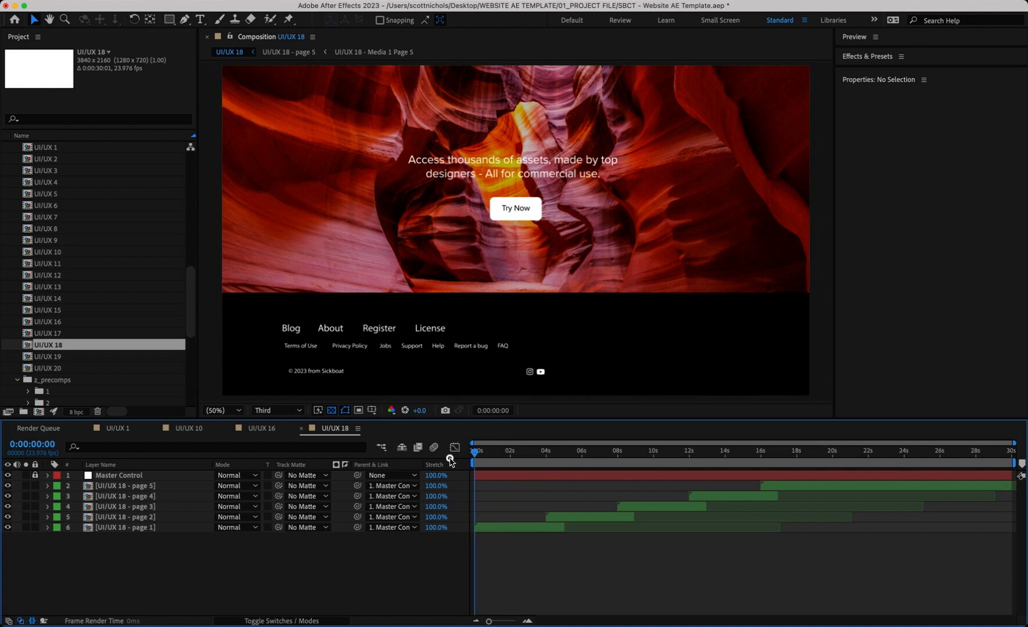
key(space)
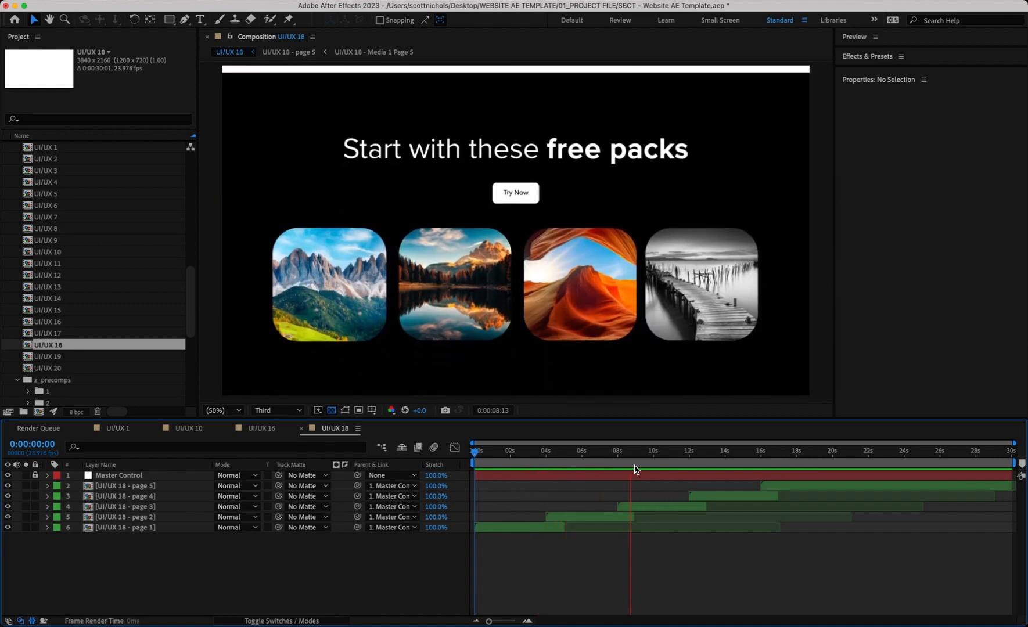
drag(639, 454, 520, 462)
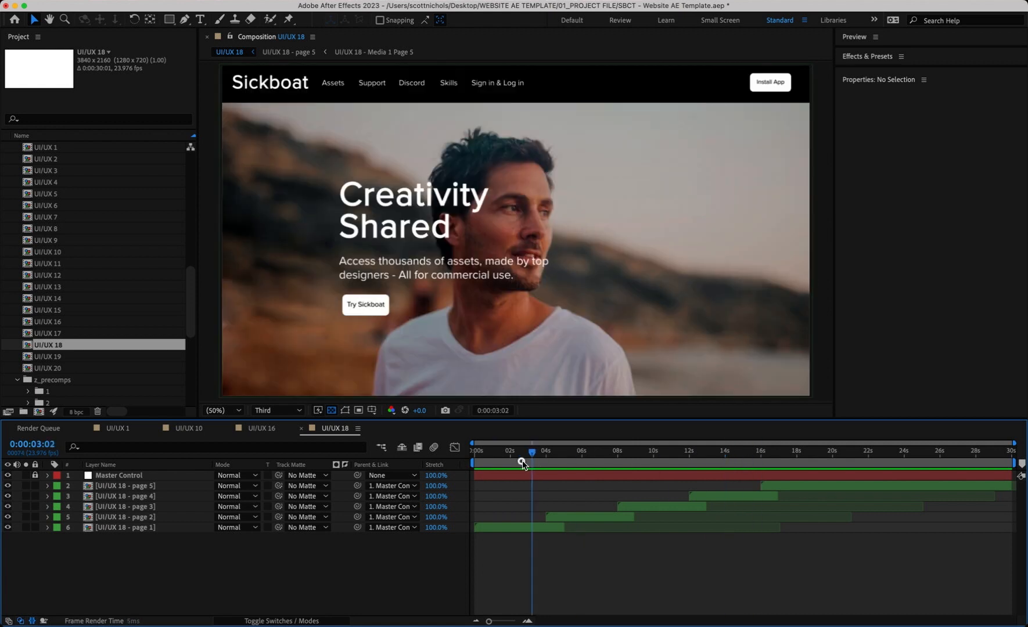
Close the UI/UX 16, UI/UX 10 and UI/UX 1 timelines, leaving only UI/UX 18 open
click(228, 430)
click(155, 429)
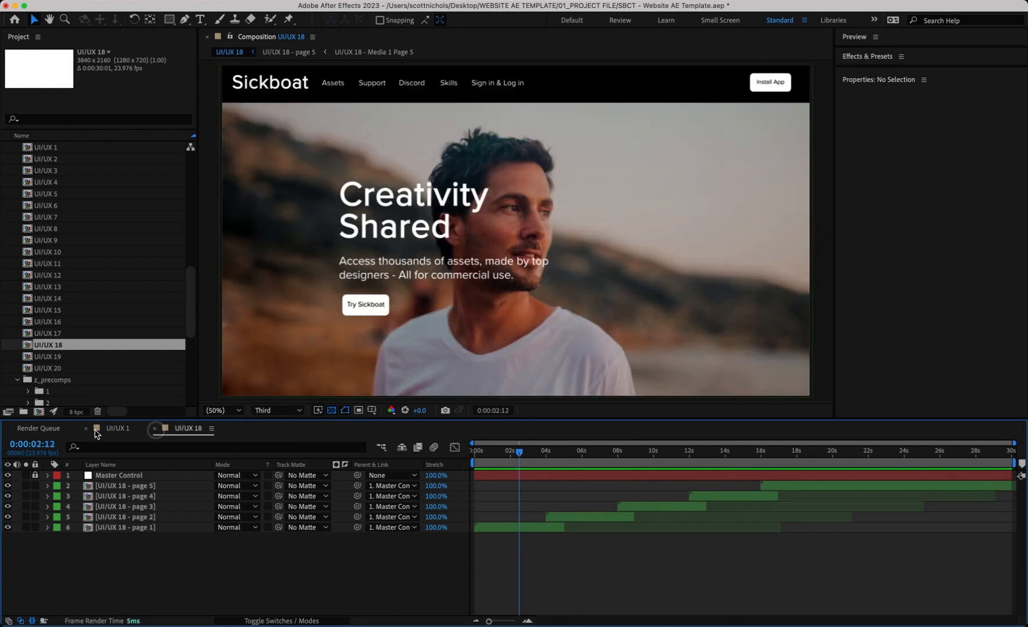
click(85, 429)
Open the nested UI/UX 18 - page 1 composition, enlarge its timeline to show every layer, and move to 0:00:01:18
click(510, 527)
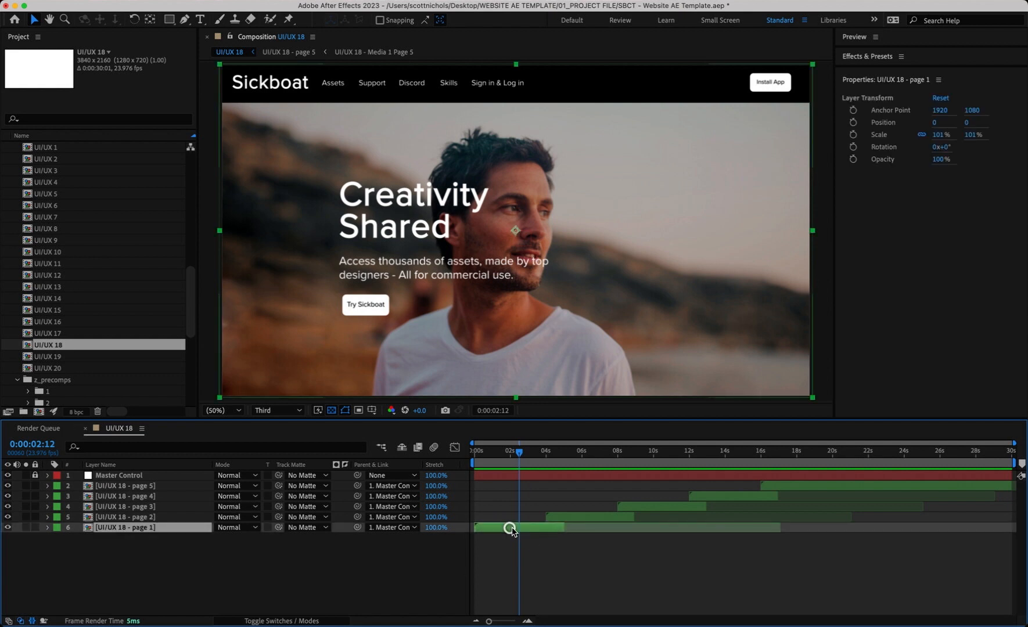
double_click(87, 529)
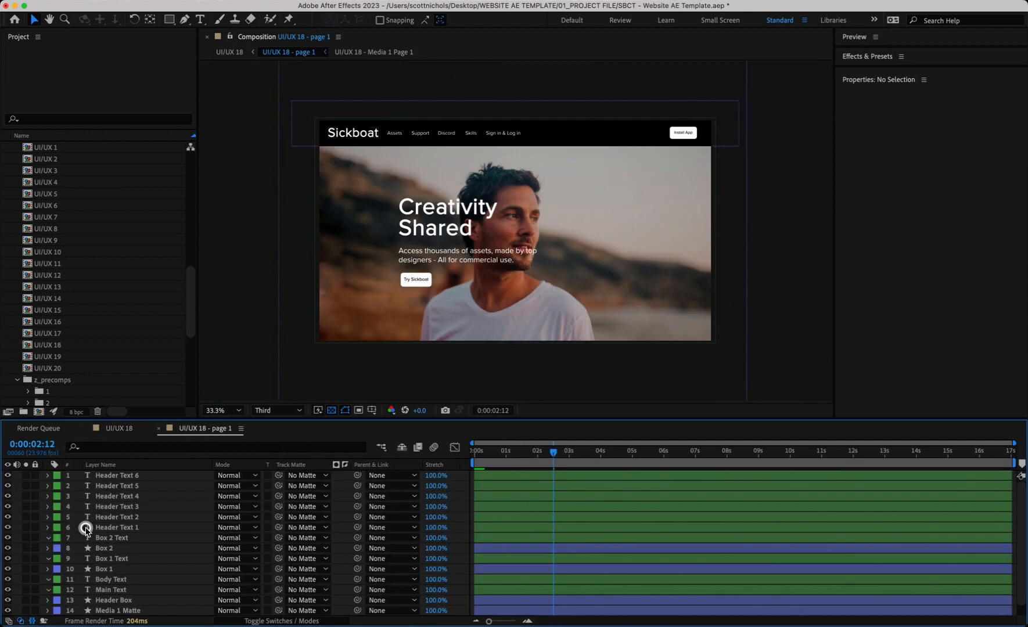
mouse_move(514, 419)
mouse_down()
mouse_move(515, 382)
mouse_move(477, 414)
mouse_move(529, 413)
mouse_up()
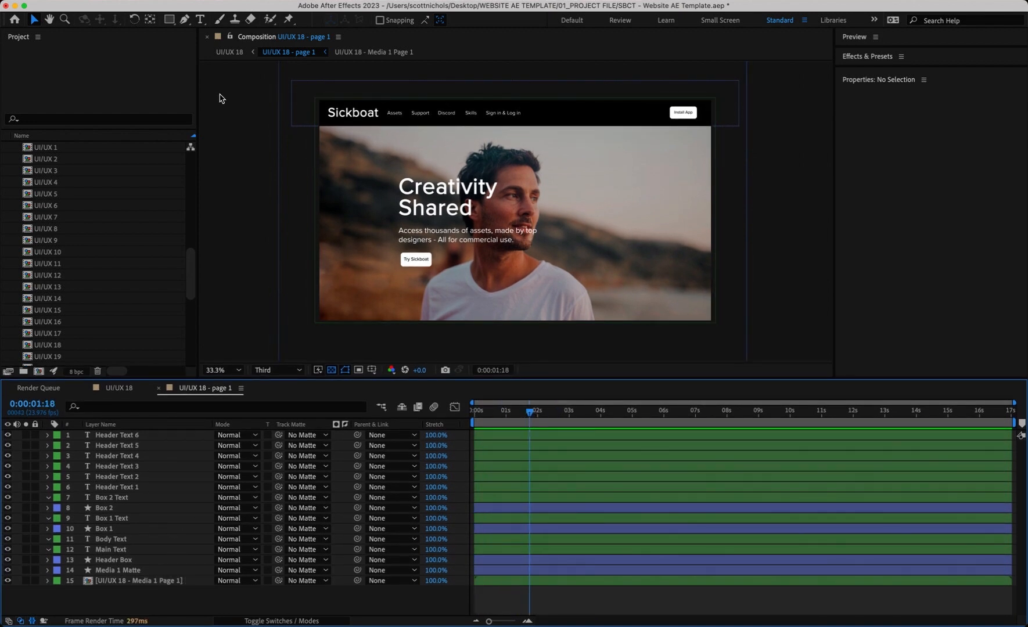
Replace the Sickboat header text of page 1 with "Your Name" using the Type tool
click(200, 19)
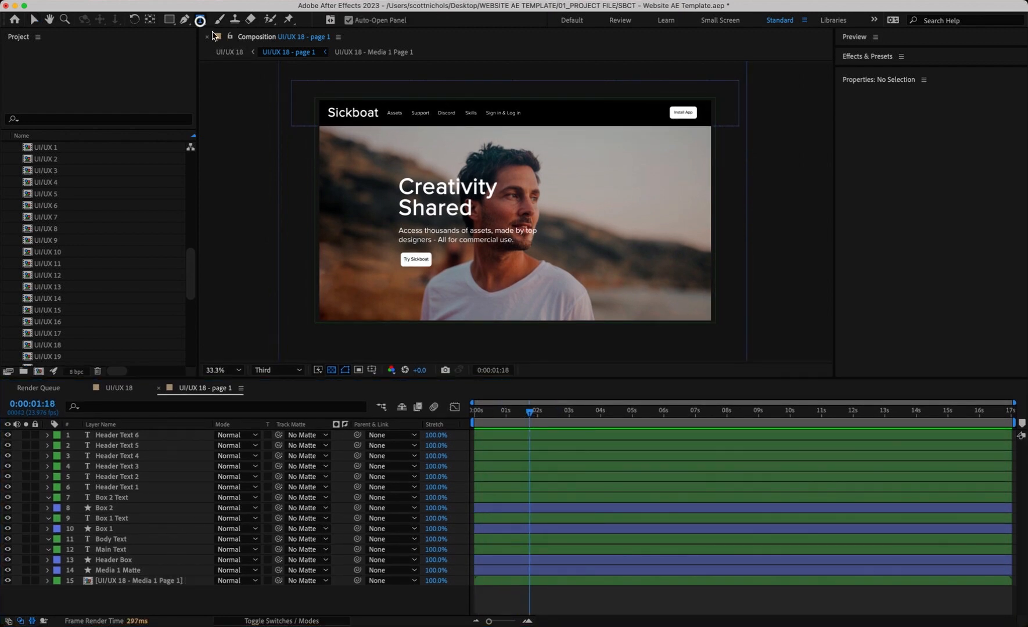
click(366, 113)
double_click(364, 112)
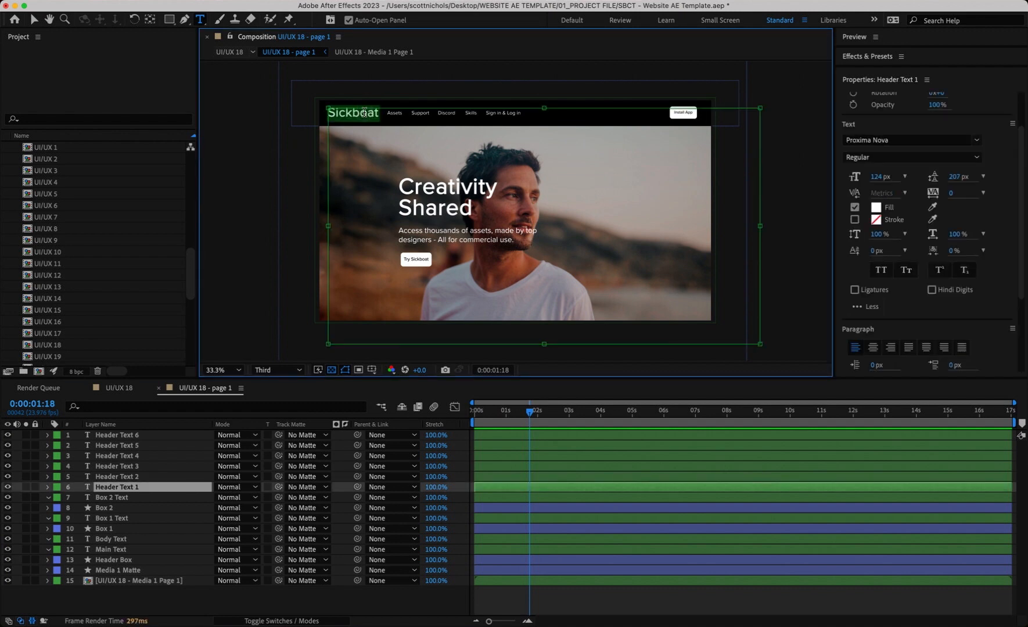
text(Name)
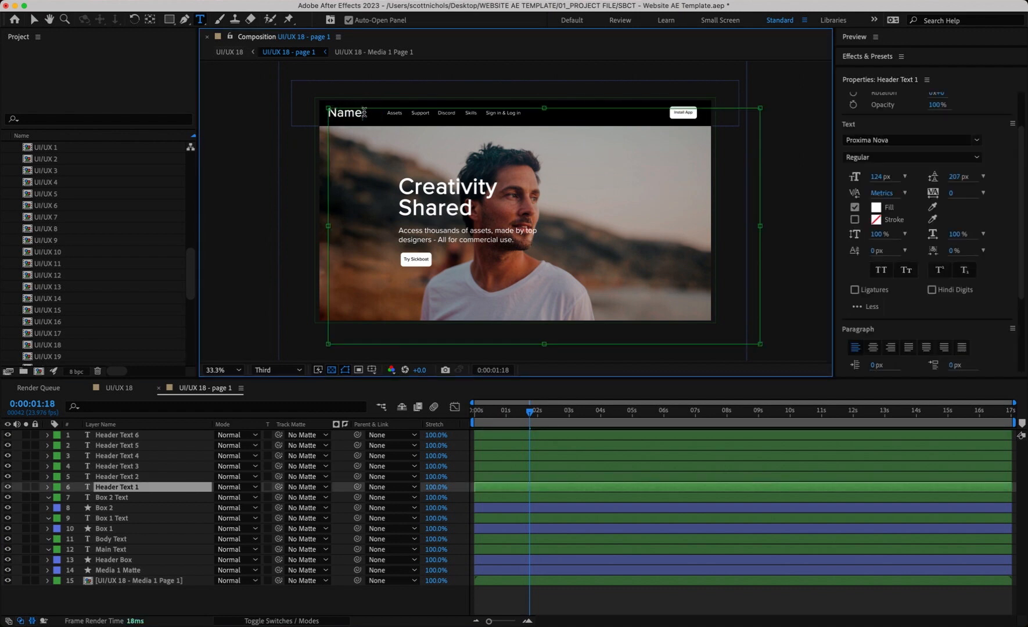
text(Nam)
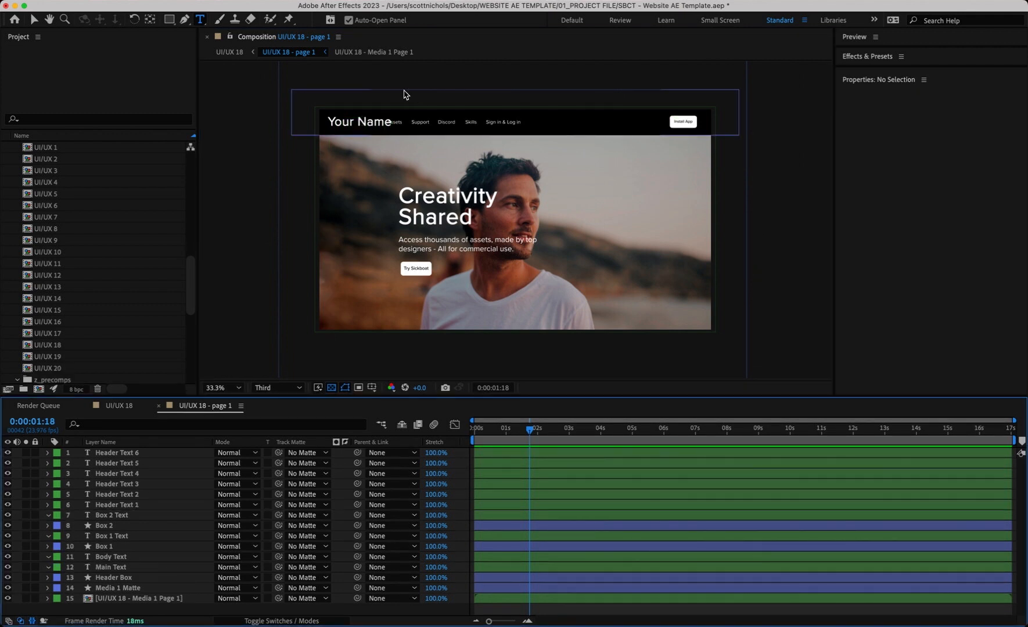
Examine the header up close and check which menu word each of the Header Text 1 to 6 layers controls
key(period)
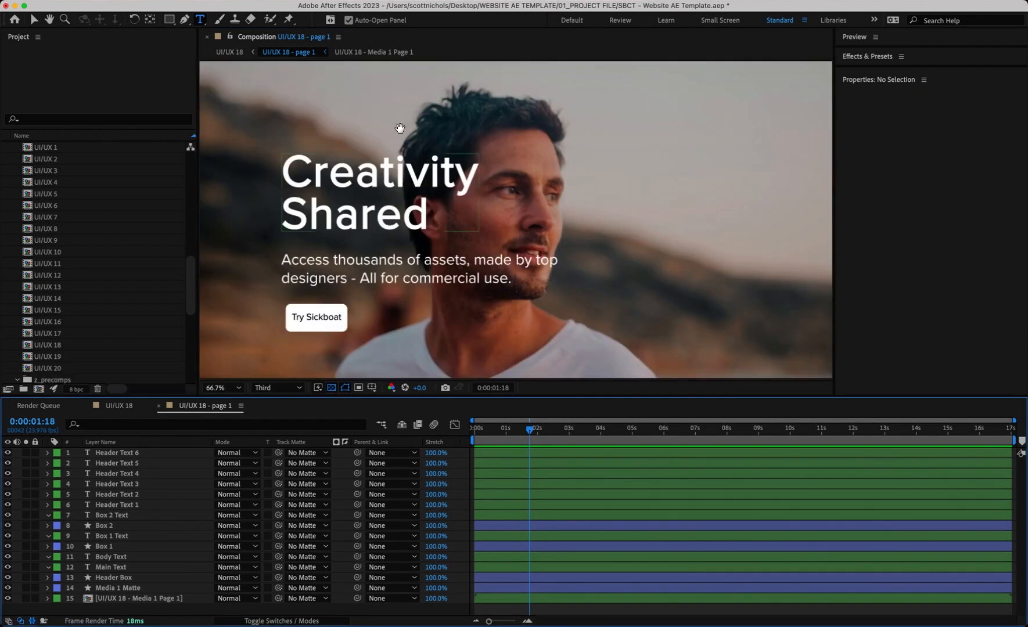
key(space)
drag(422, 138, 587, 277)
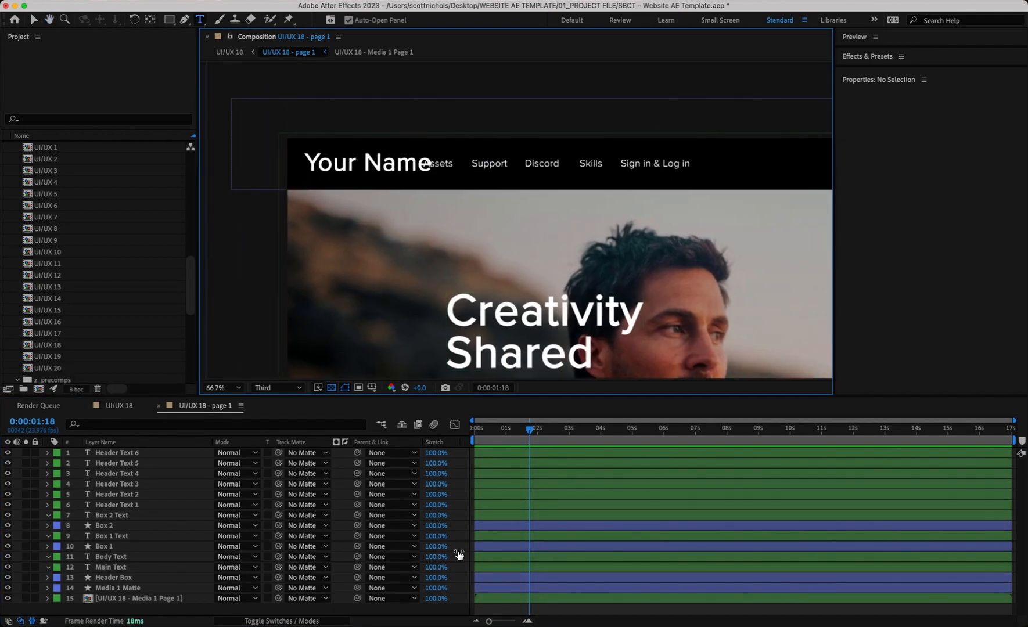
click(447, 163)
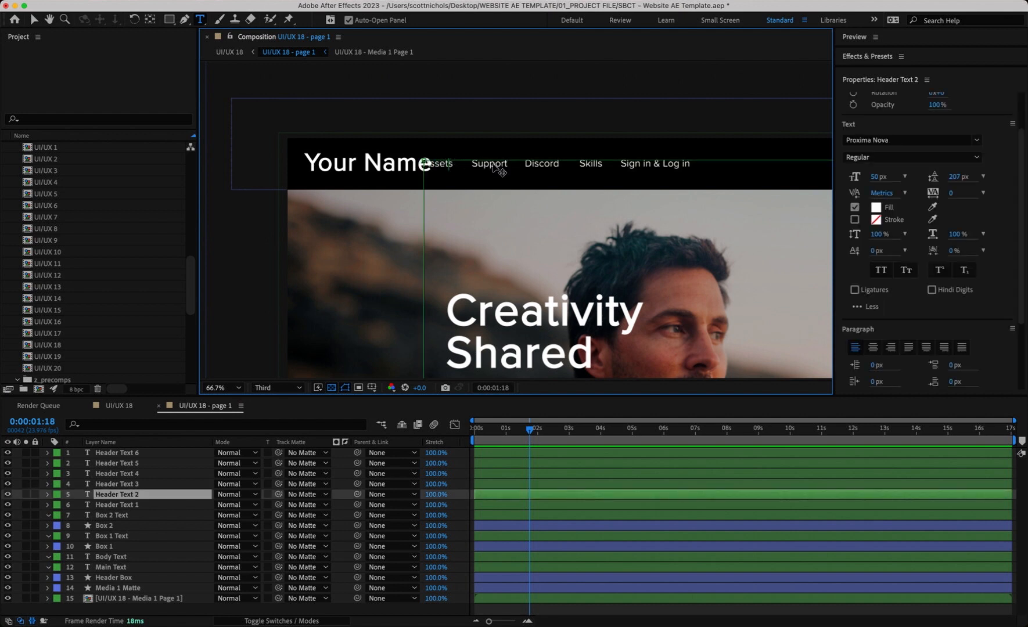
click(114, 505)
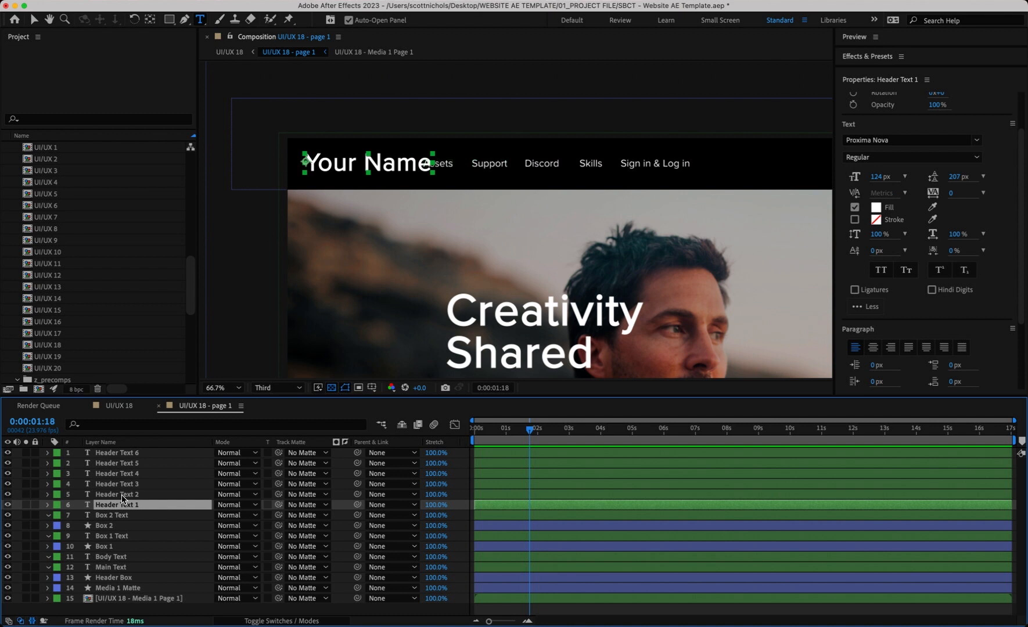
click(123, 494)
click(129, 485)
click(130, 474)
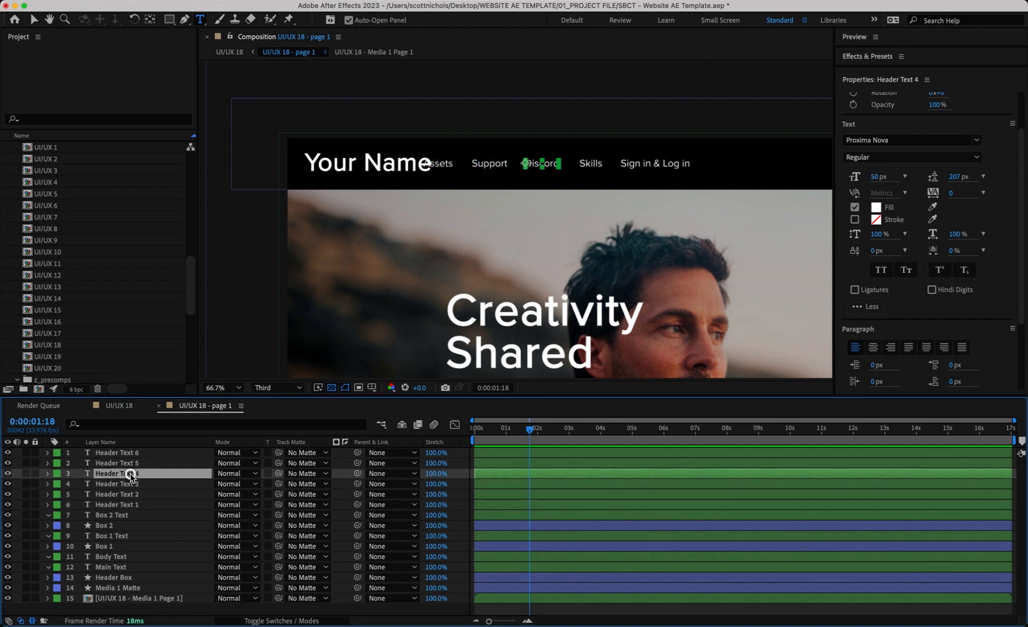
click(130, 464)
click(129, 454)
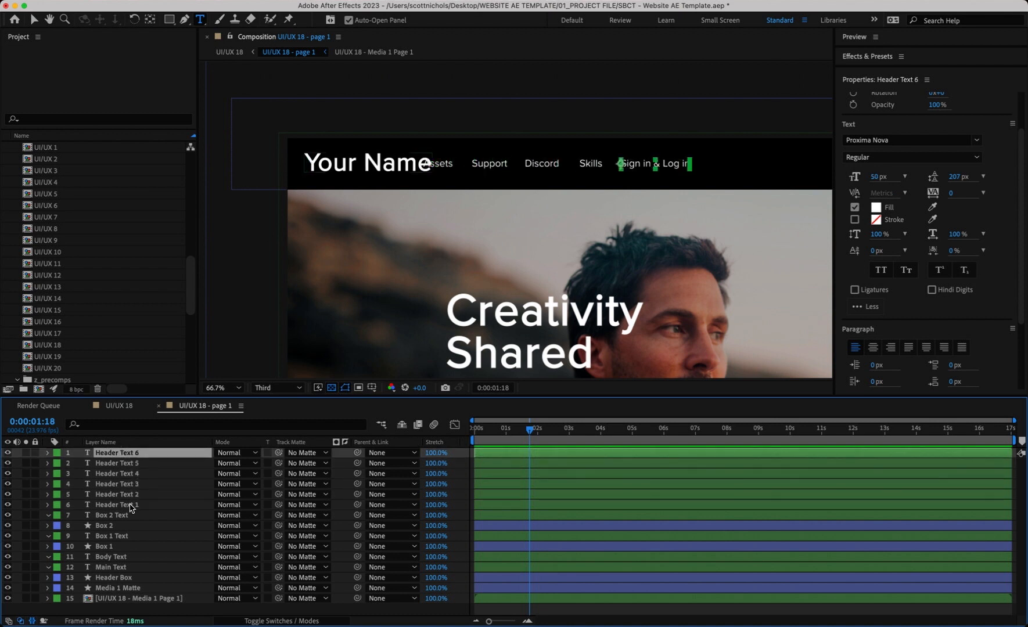
Shift the Header Text 2 to 6 layers together 108 px to the right, clear of the Your Name text
click(126, 495)
shift+click(125, 453)
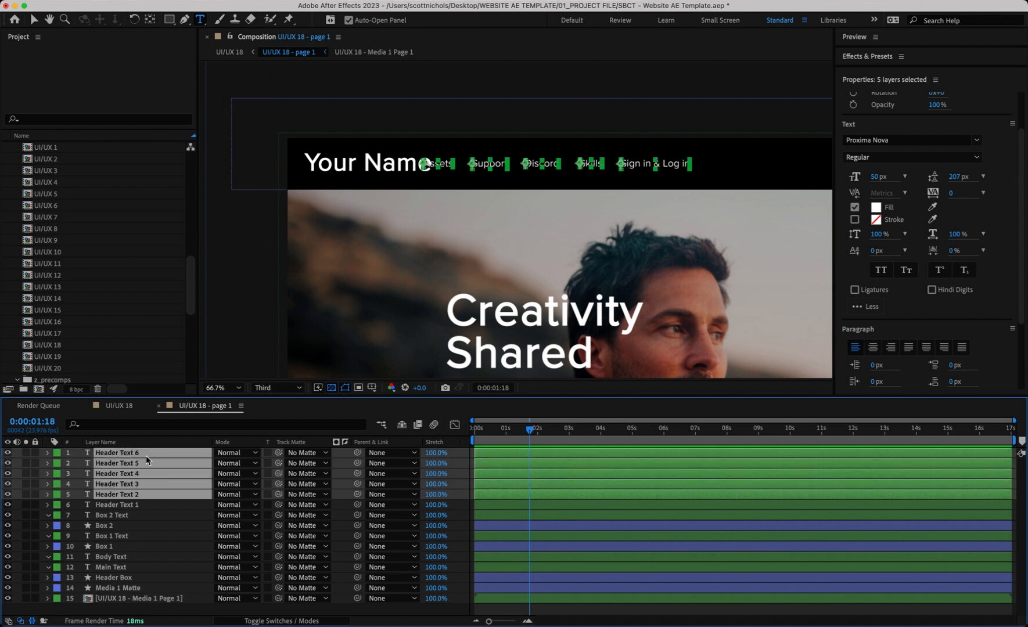
key(p)
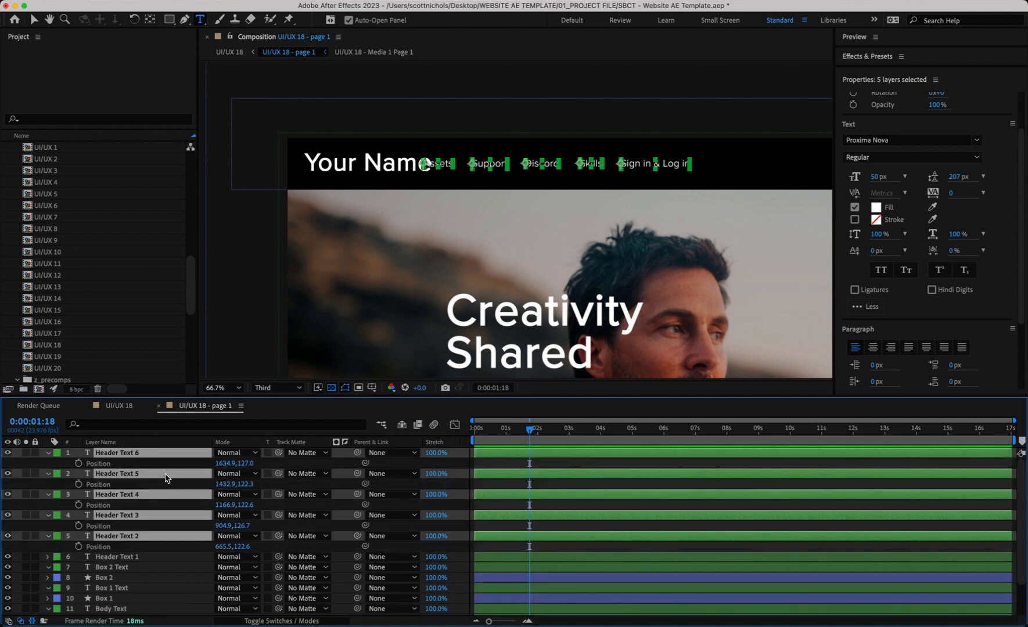
drag(220, 463, 285, 463)
click(545, 525)
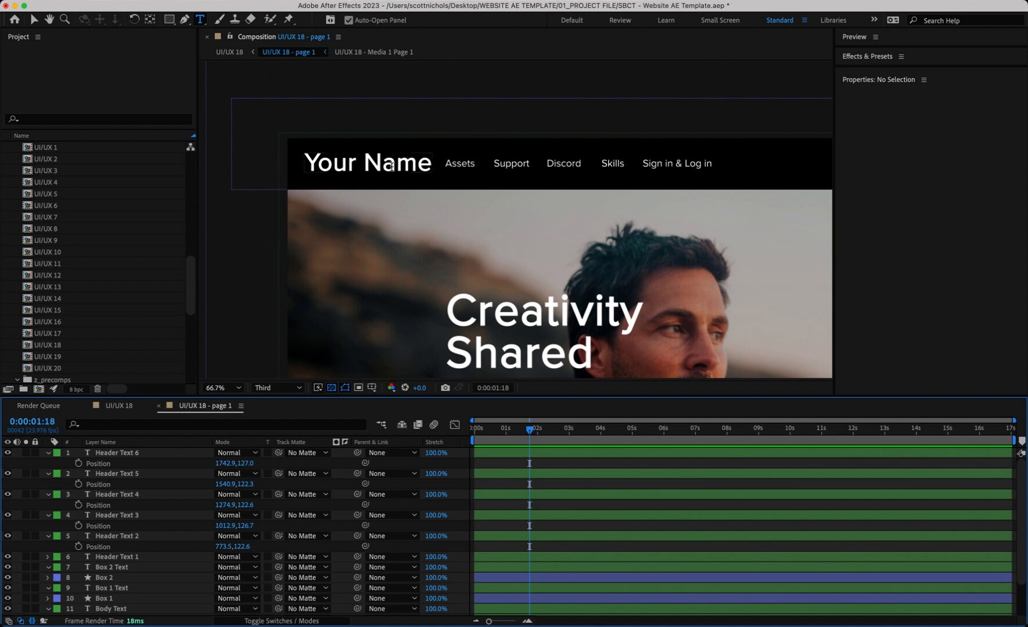
Change the Header Text 4 wording from Discord to "Products"
click(115, 495)
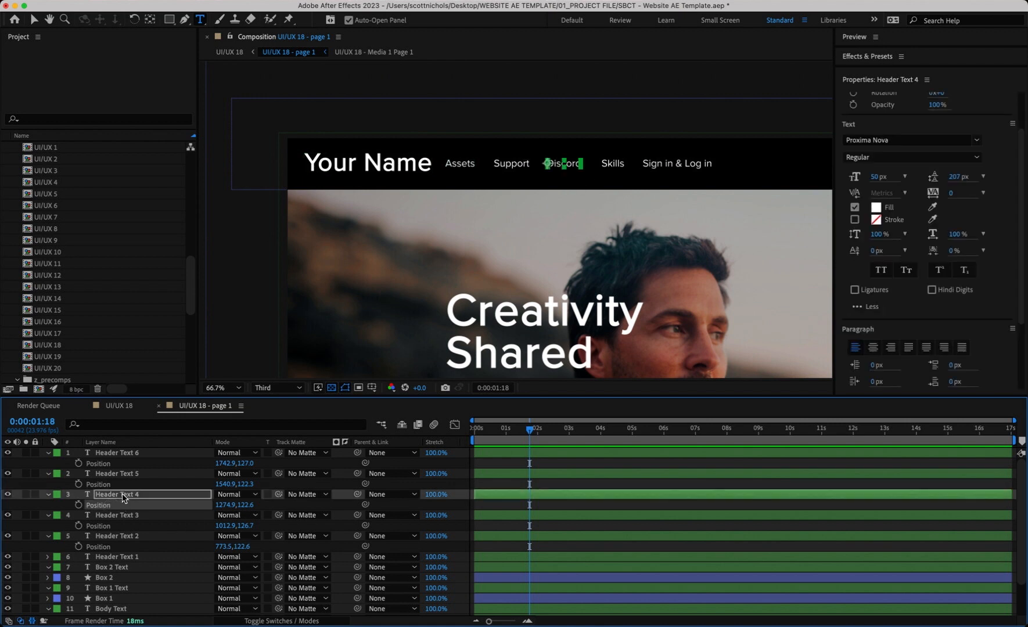
double_click(562, 167)
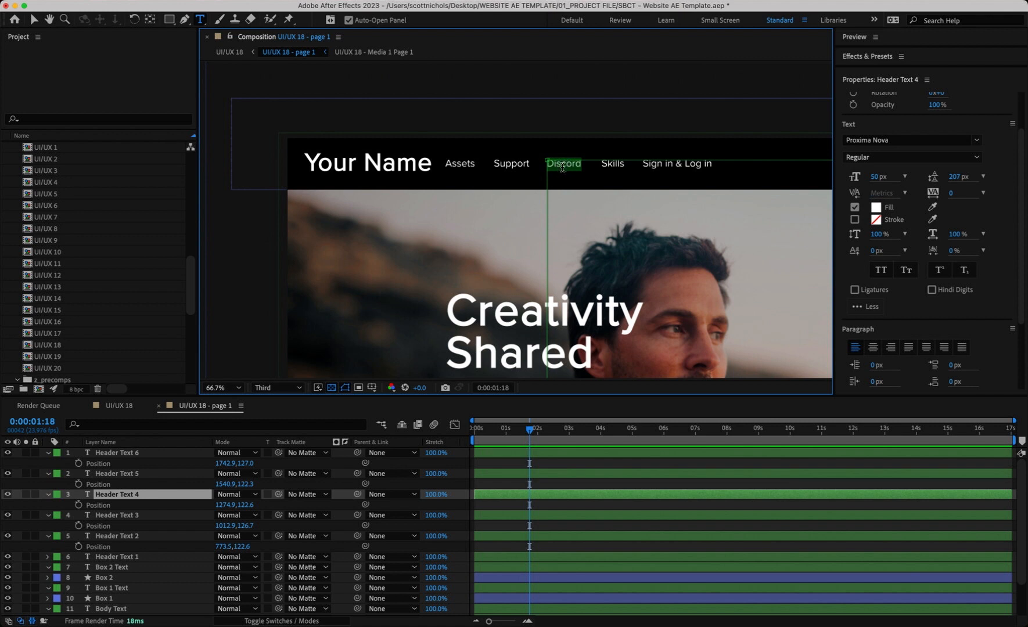
text(Products)
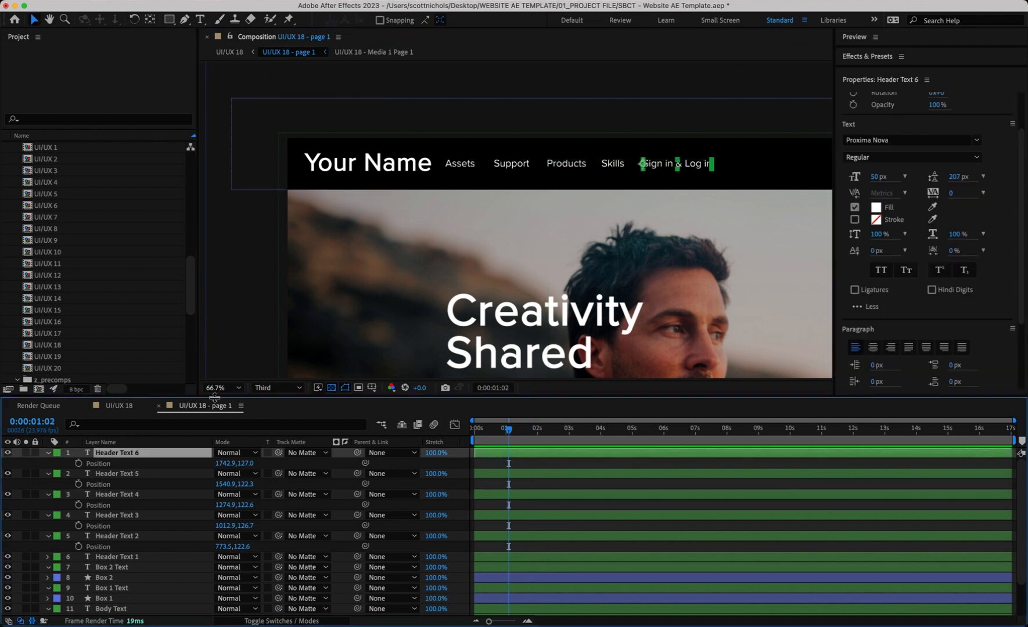
Fit the page in the viewer and replace the Main Text headline with "Automagically" and "Master Your Media" on two lines
click(223, 387)
click(222, 400)
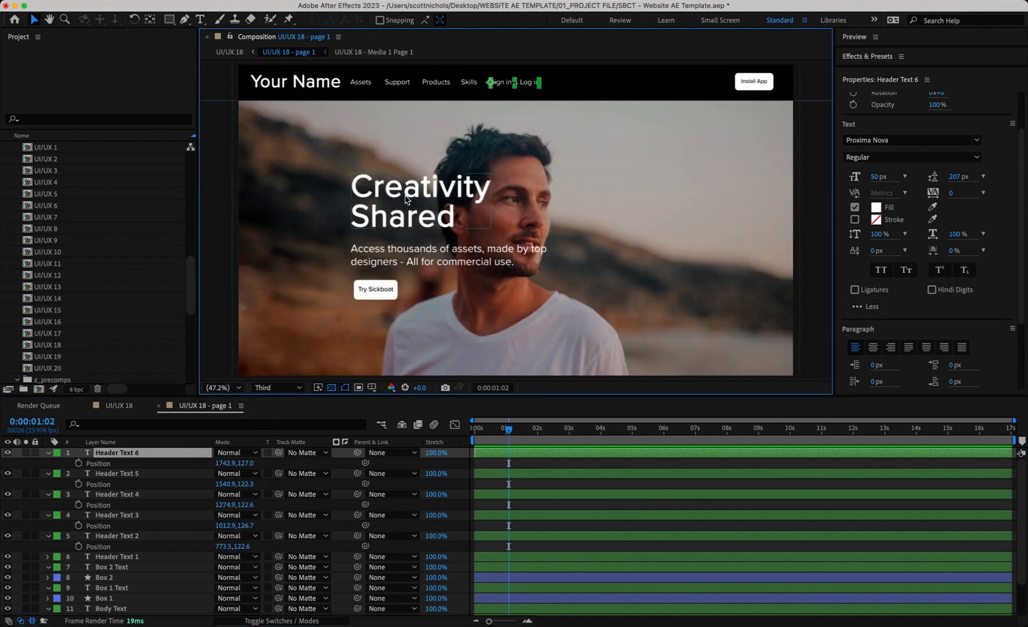
scroll(140, 585, down, 3)
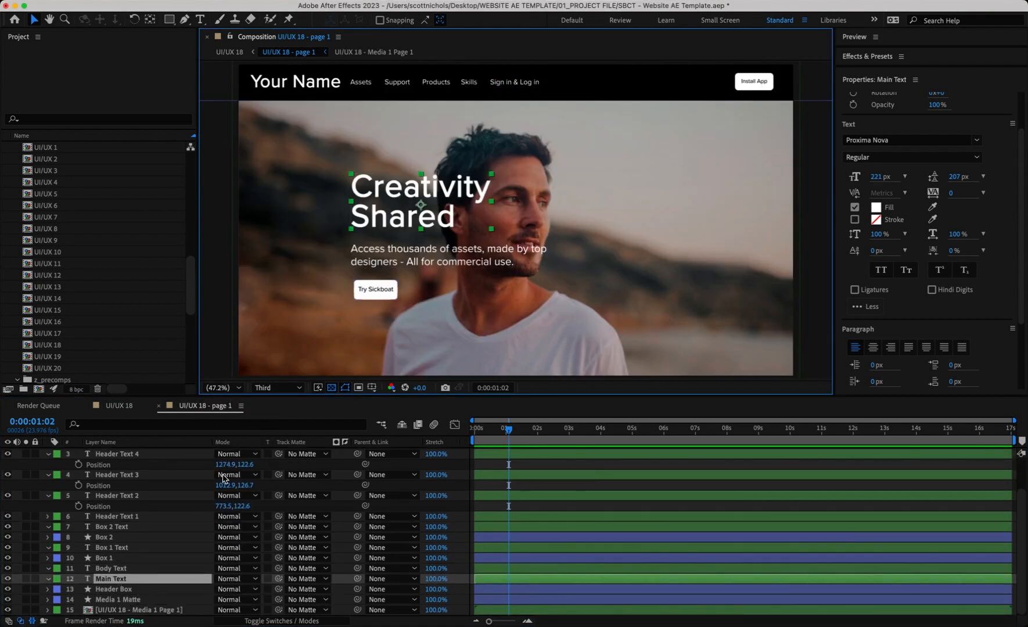
click(201, 20)
double_click(416, 211)
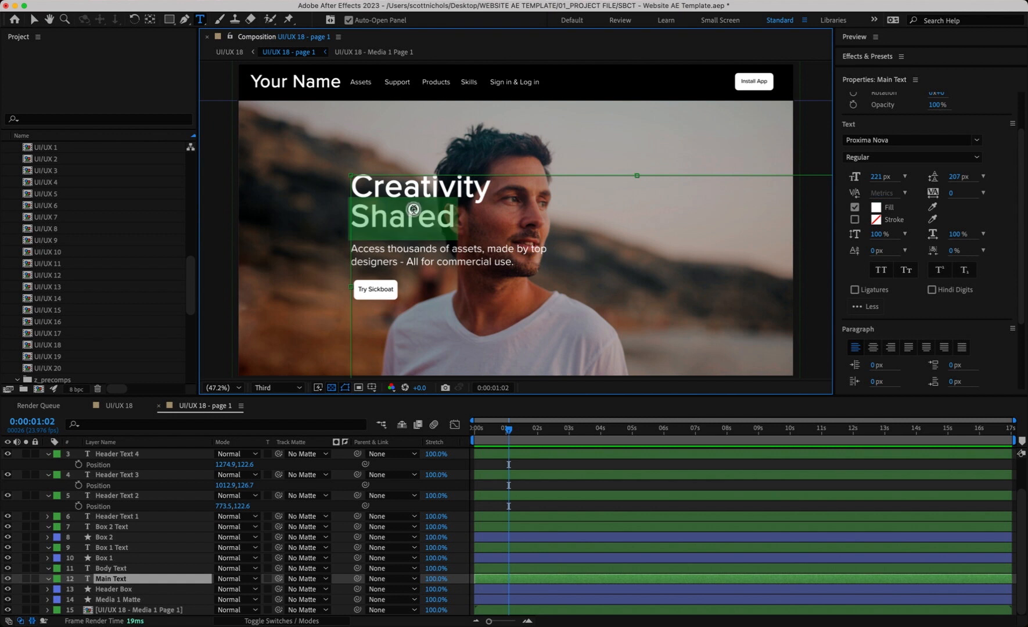
triple_click(411, 193)
key(super+a)
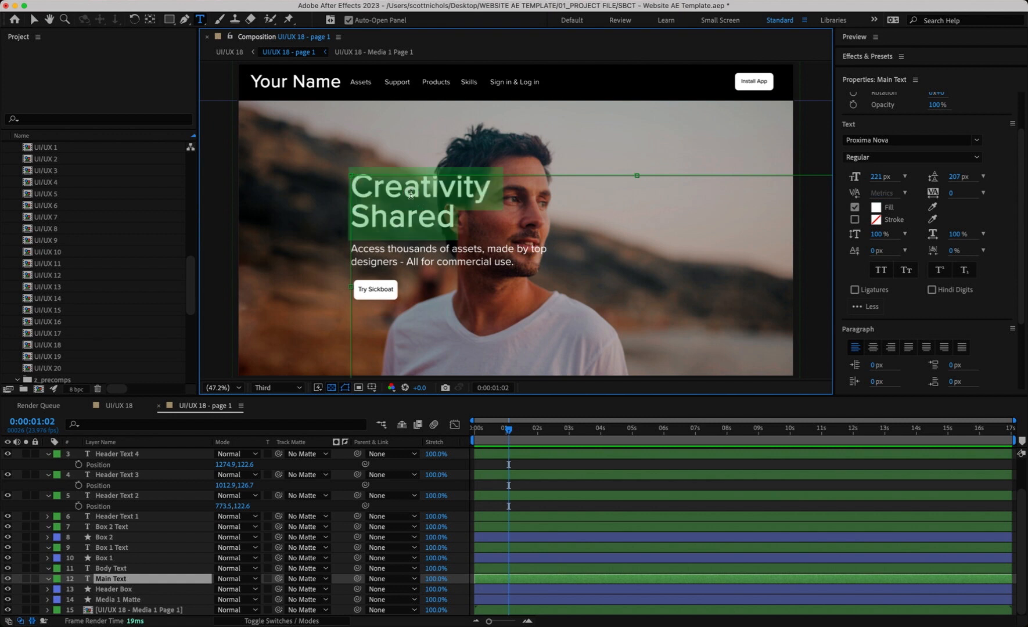
text(Automagically)
key(Return)
text(Ma)
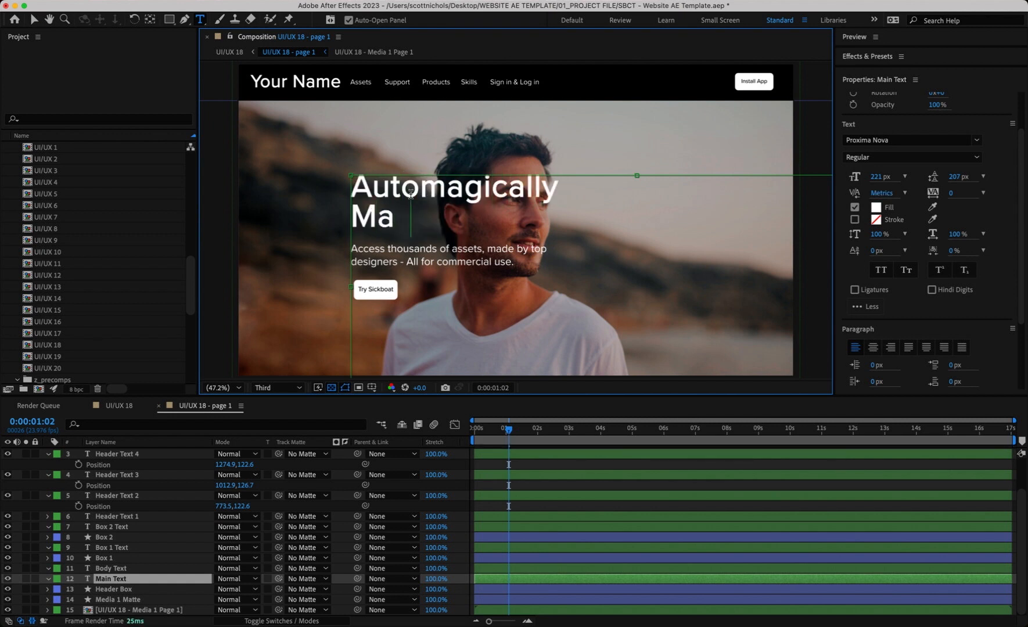
text(ster Your Media)
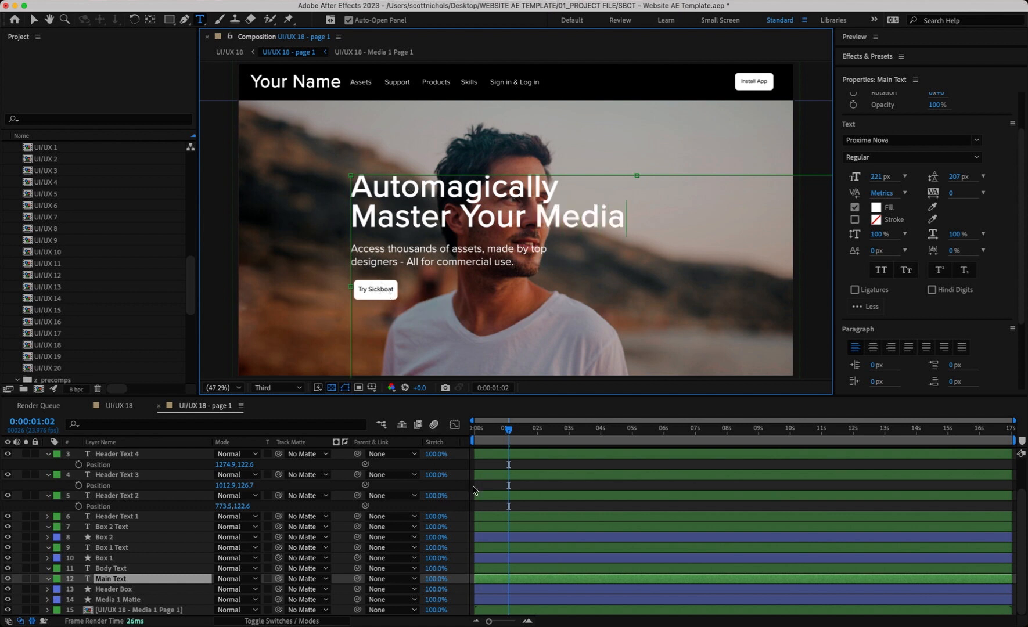
Change the fill color of the Box 1 shape behind the Try Sickboat text to red FF0000
click(104, 558)
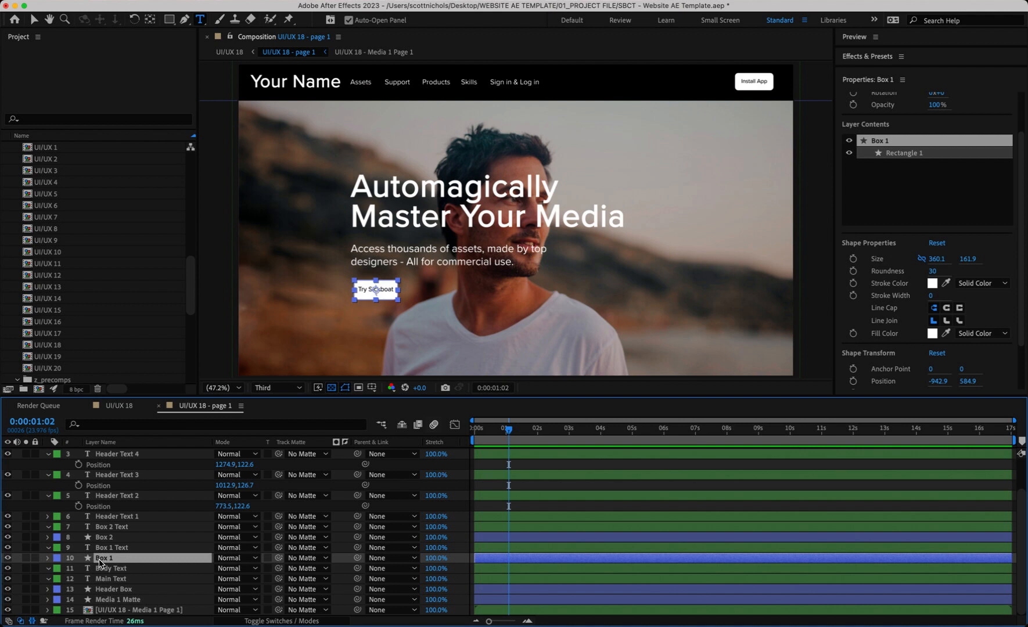
scroll(895, 321, down, 2)
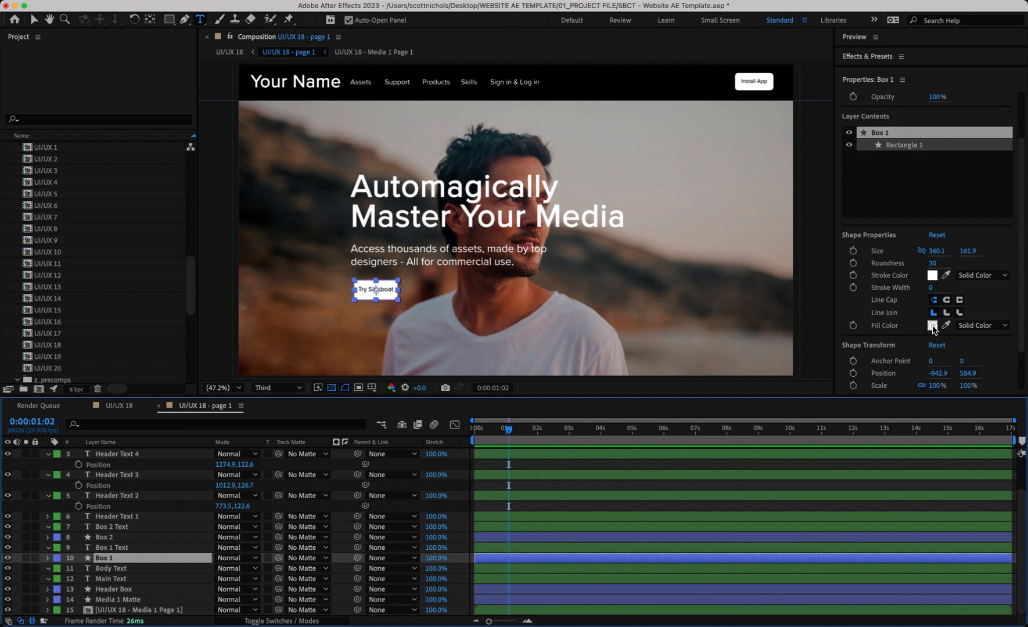
click(933, 326)
text(FF0000)
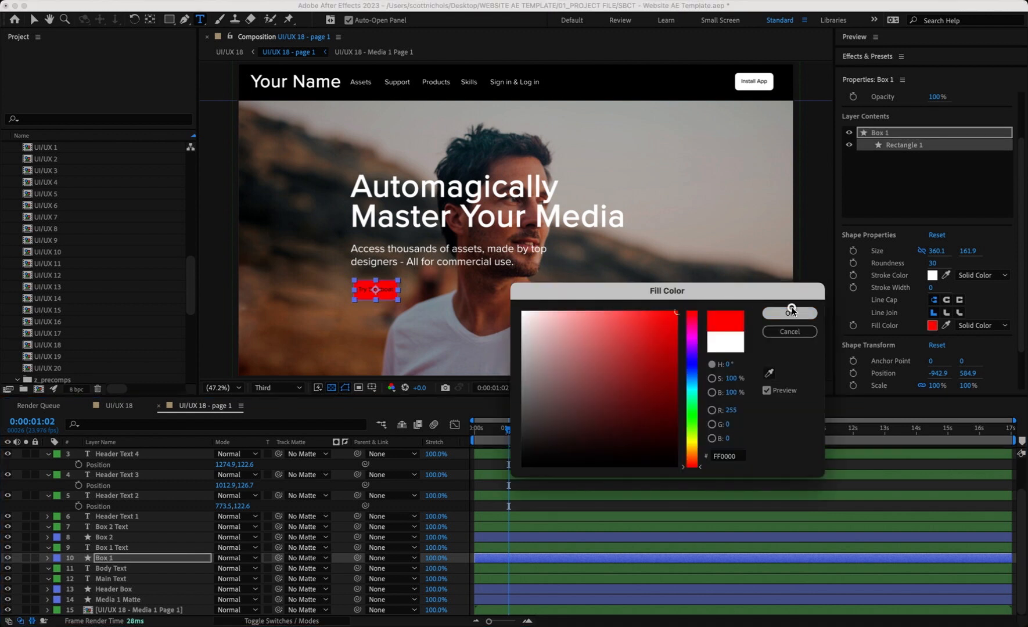
click(791, 312)
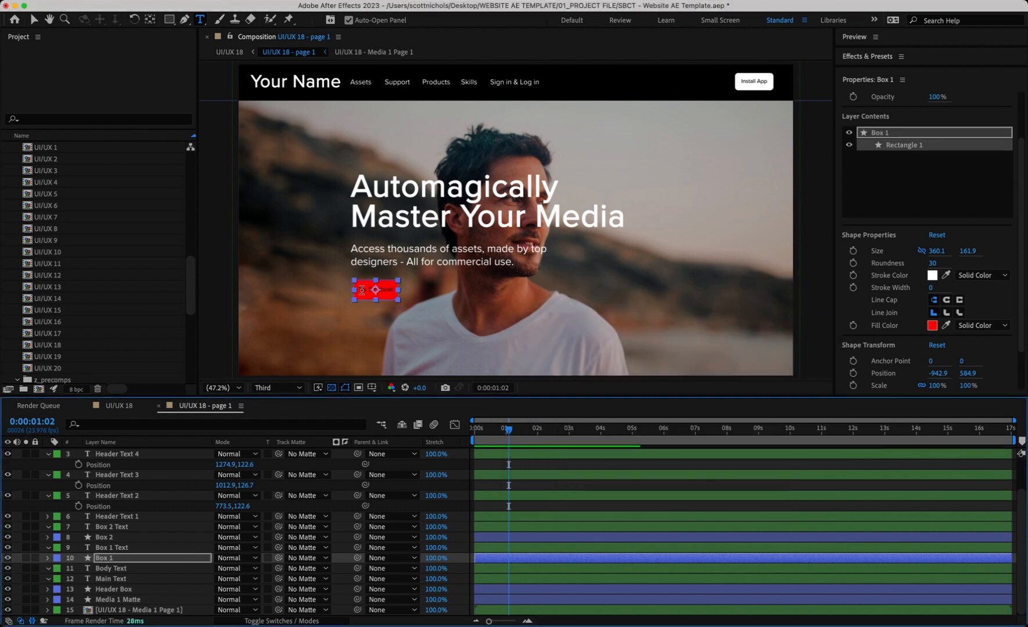
Set the fill color of the Box 1 Text layer to white and deselect the layer
click(105, 548)
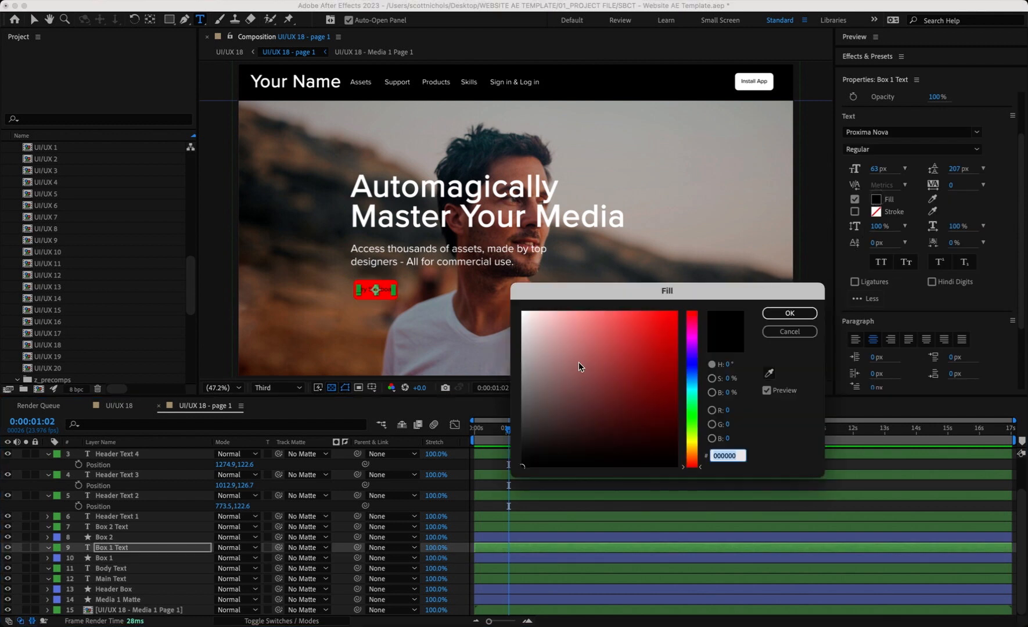
drag(581, 367, 477, 277)
click(796, 315)
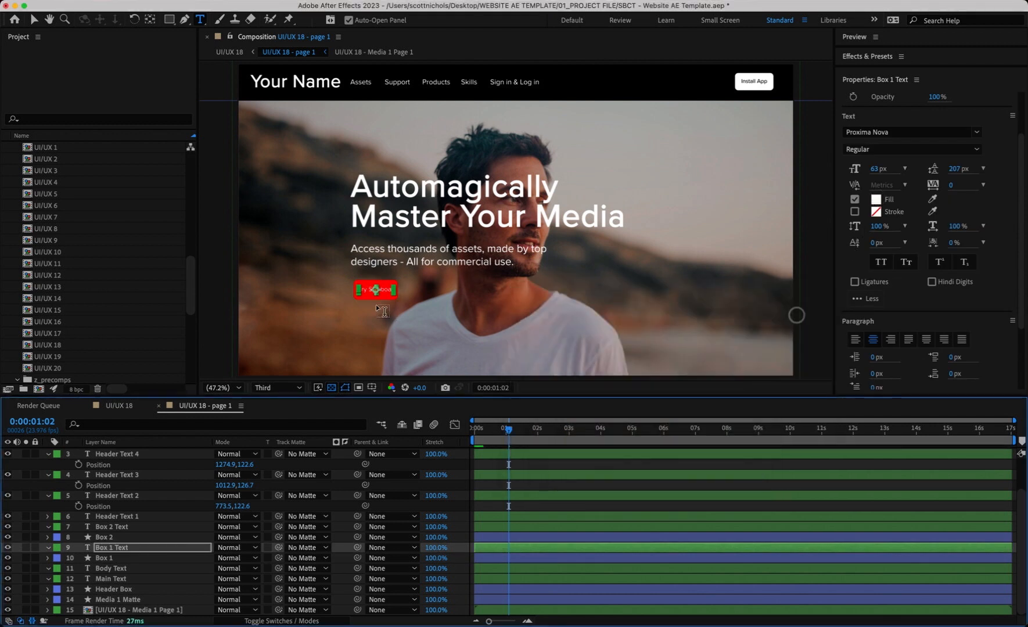
click(541, 511)
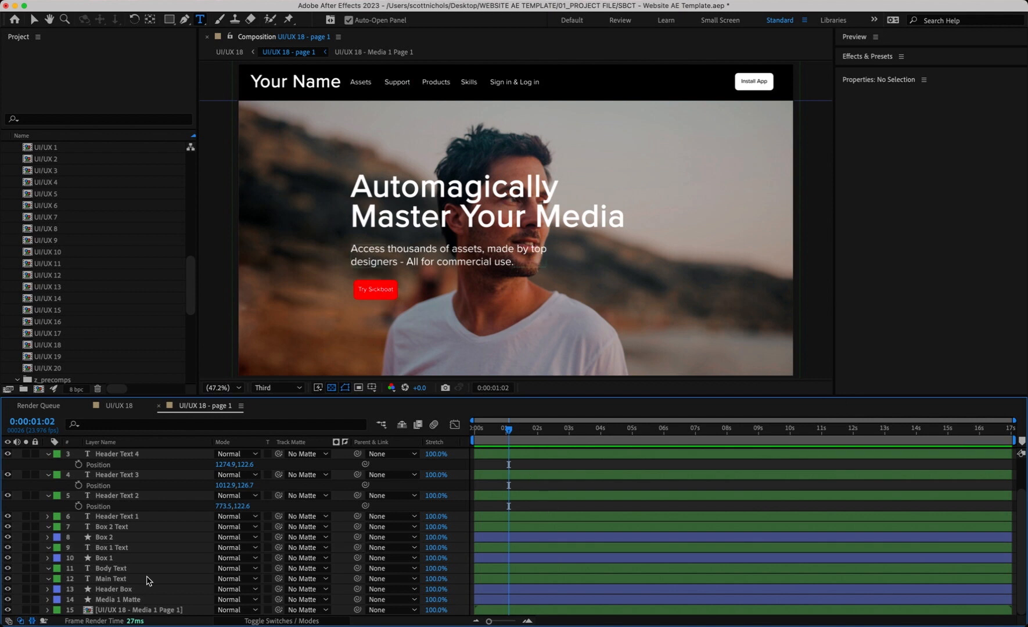
Place the FILMPAC media-project FFAAQS246 video clip over the portrait in the UI/UX 18 - Media 1 Page 1 composition, then close that composition
double_click(88, 610)
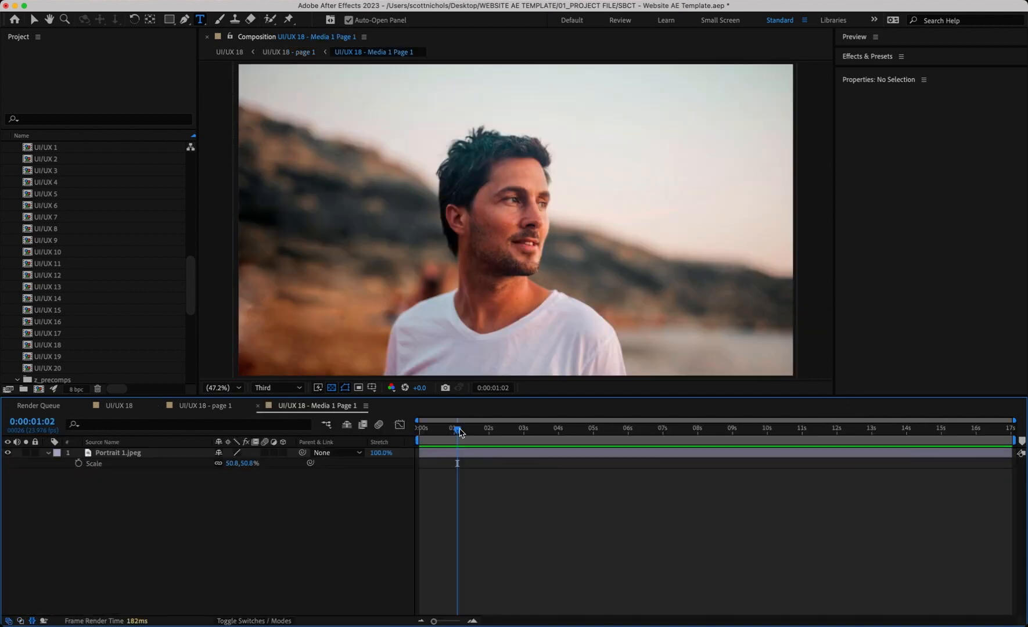
drag(455, 431, 433, 430)
scroll(57, 234, up, 10)
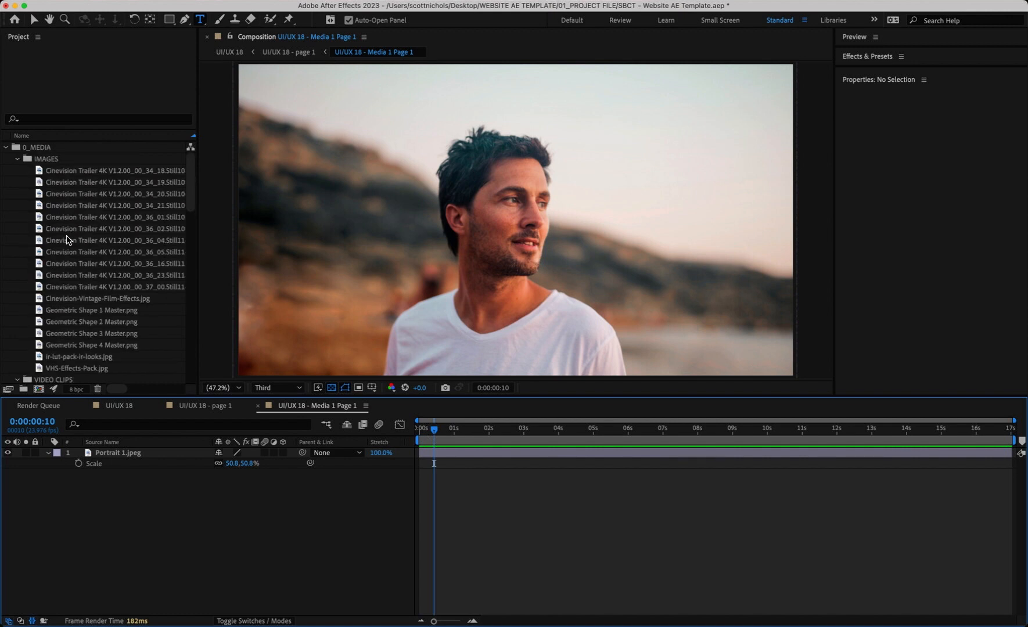
click(28, 194)
scroll(28, 194, down, 4)
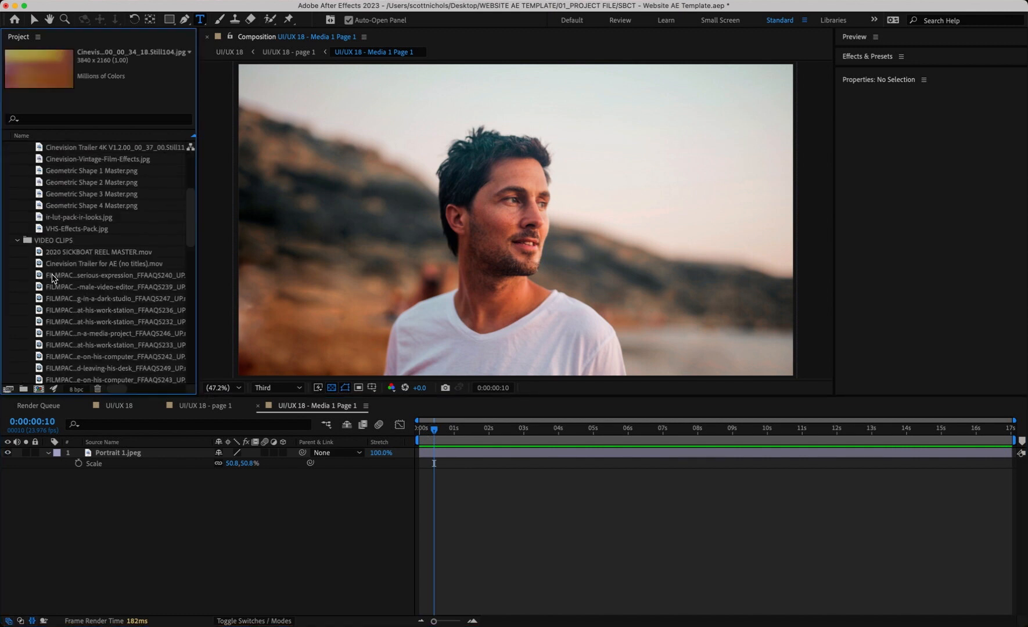
scroll(46, 330, down, 2)
drag(53, 287, 85, 453)
drag(442, 429, 512, 431)
click(258, 405)
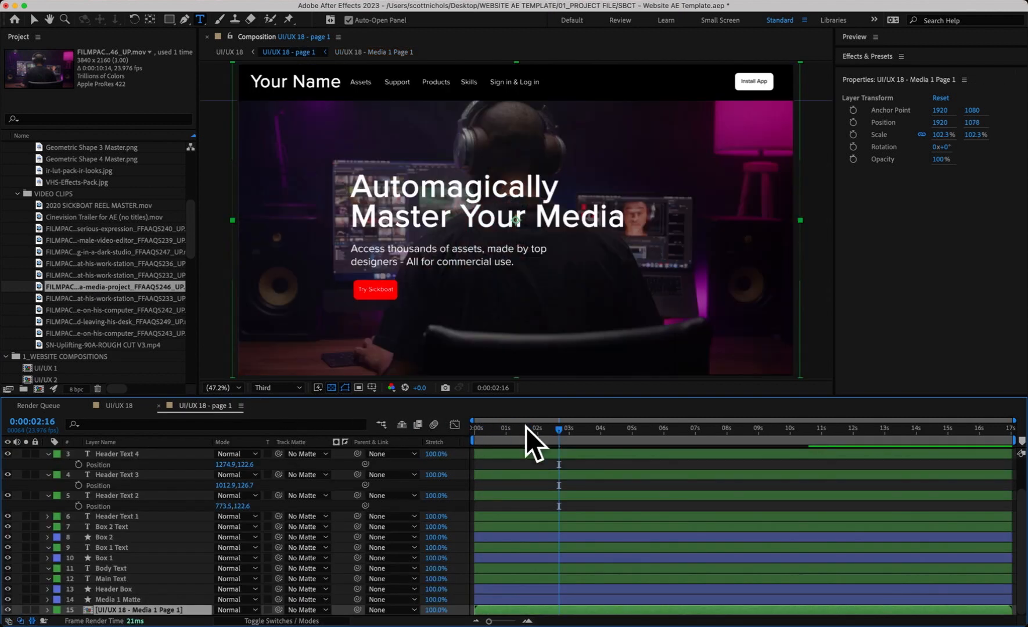
Preview the edited page 1, return to the main UI/UX 18 composition, and play it from the start through to page 2
key(space)
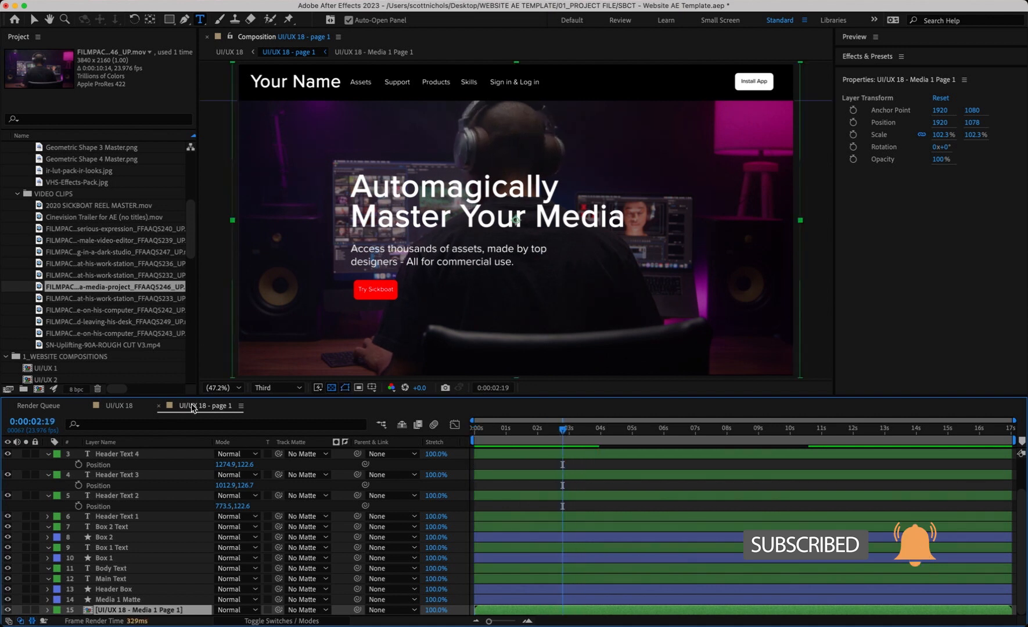
click(159, 405)
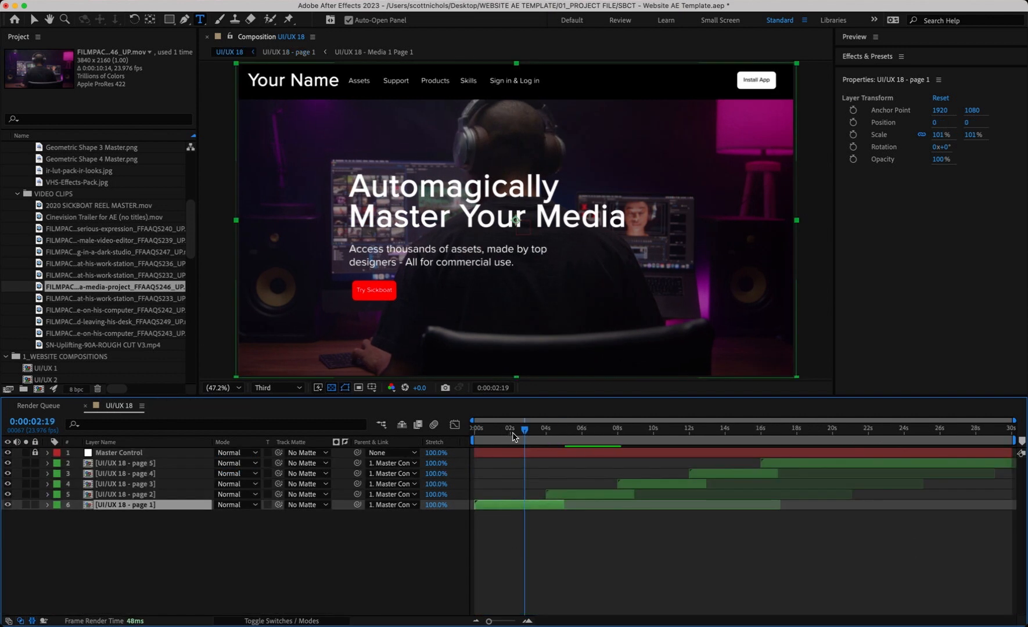
drag(524, 431, 454, 431)
key(space)
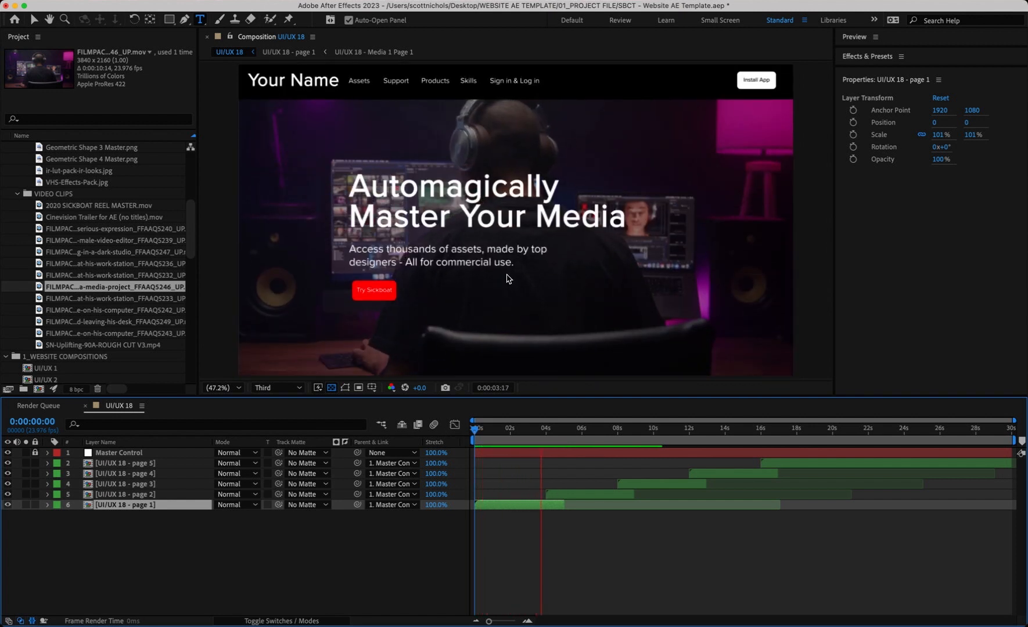
drag(572, 431, 599, 432)
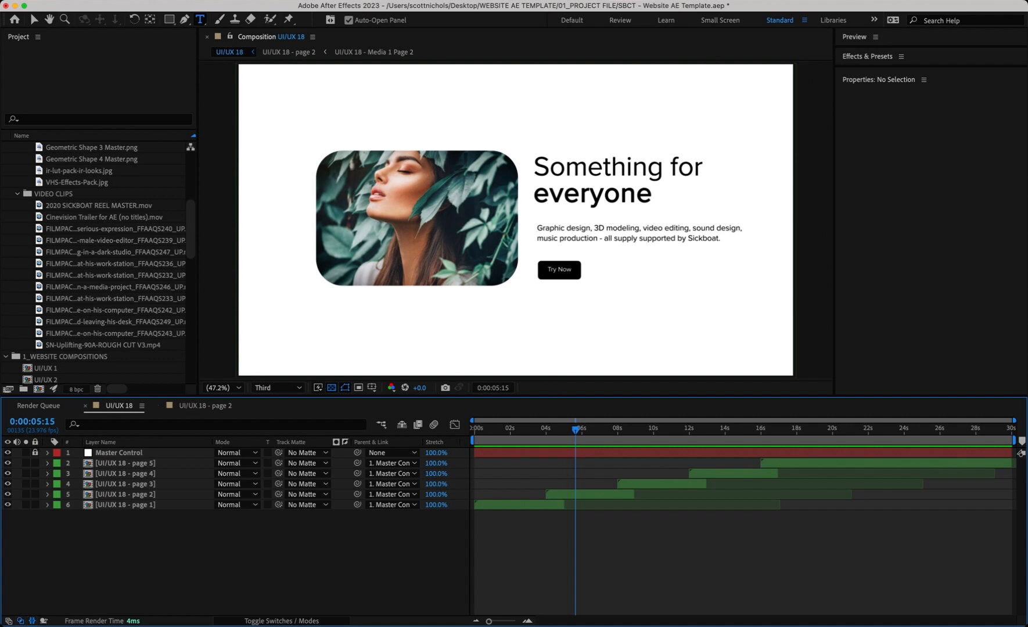
Add UI/UX 18 to the render queue and accept render settings of Best quality, Full resolution and the comp's frame rate
click(101, 0)
mouse_move(114, 199)
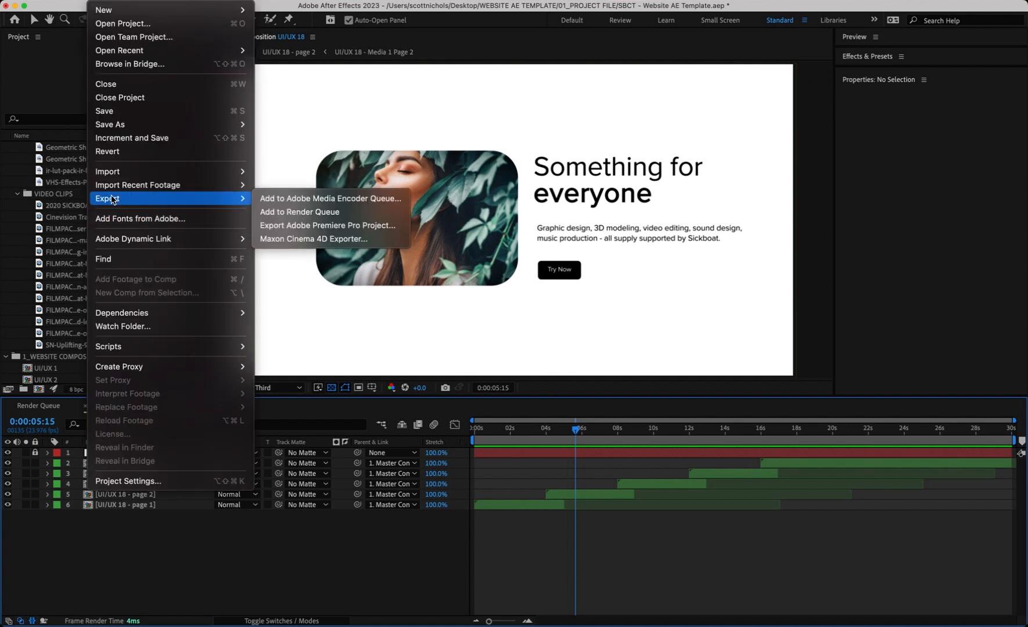
click(279, 212)
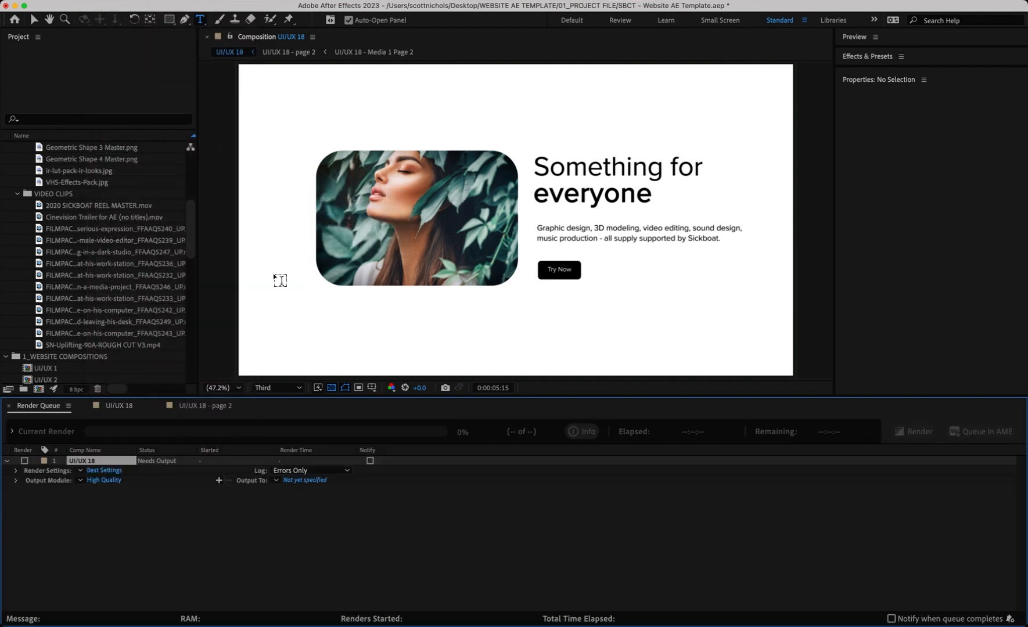
click(102, 471)
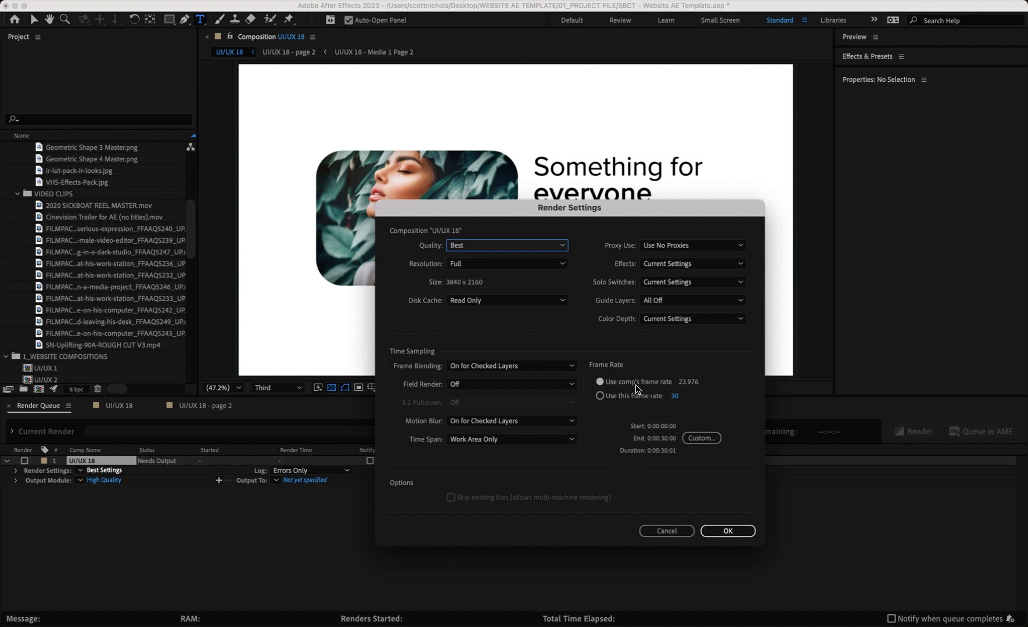
click(729, 534)
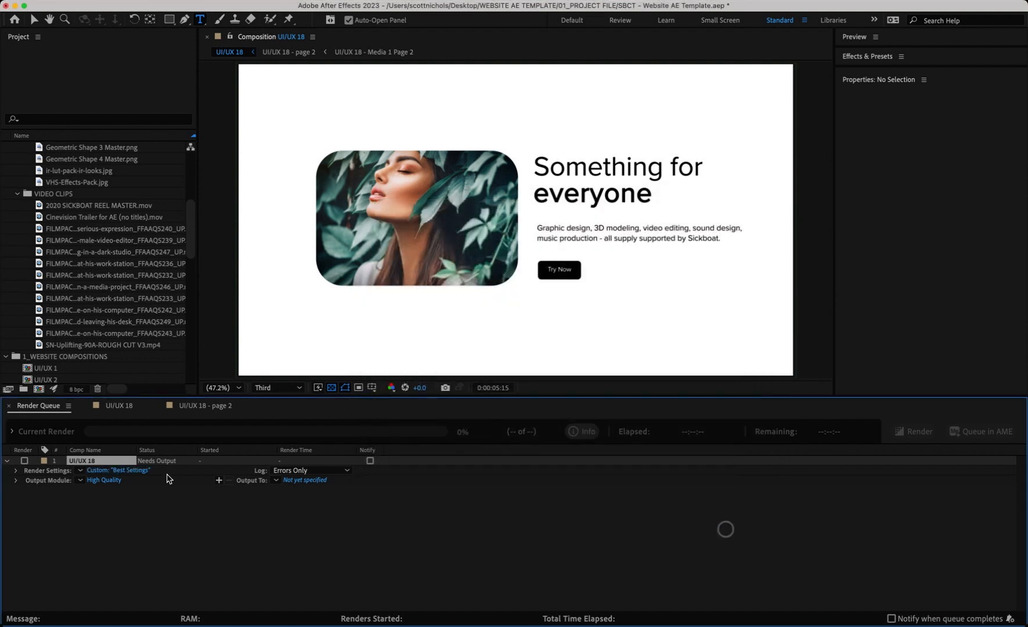
Turn audio output off in the output module settings of the UI/UX 18 render
click(105, 481)
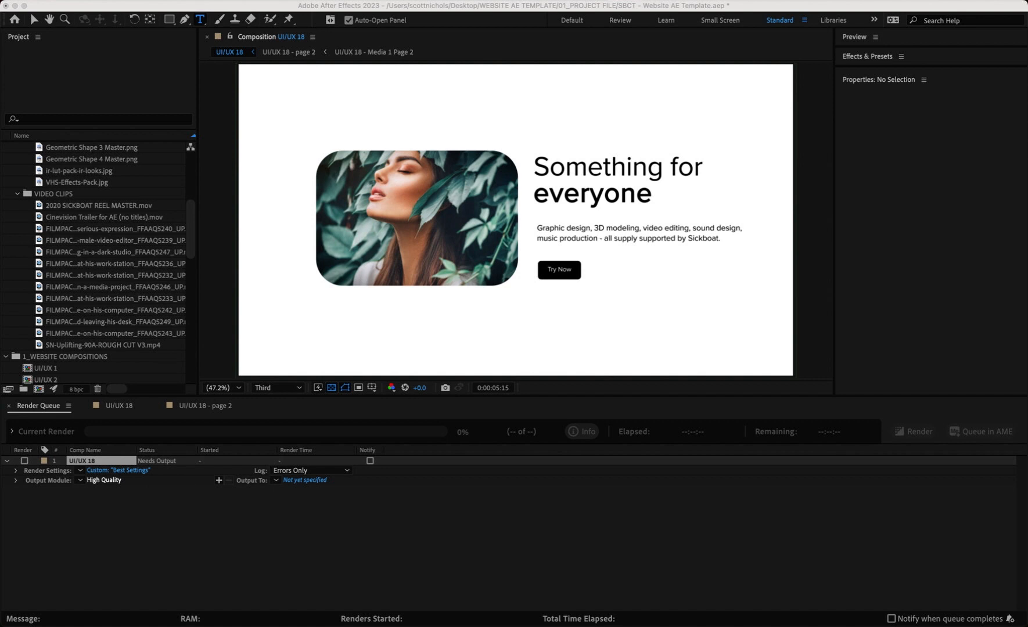
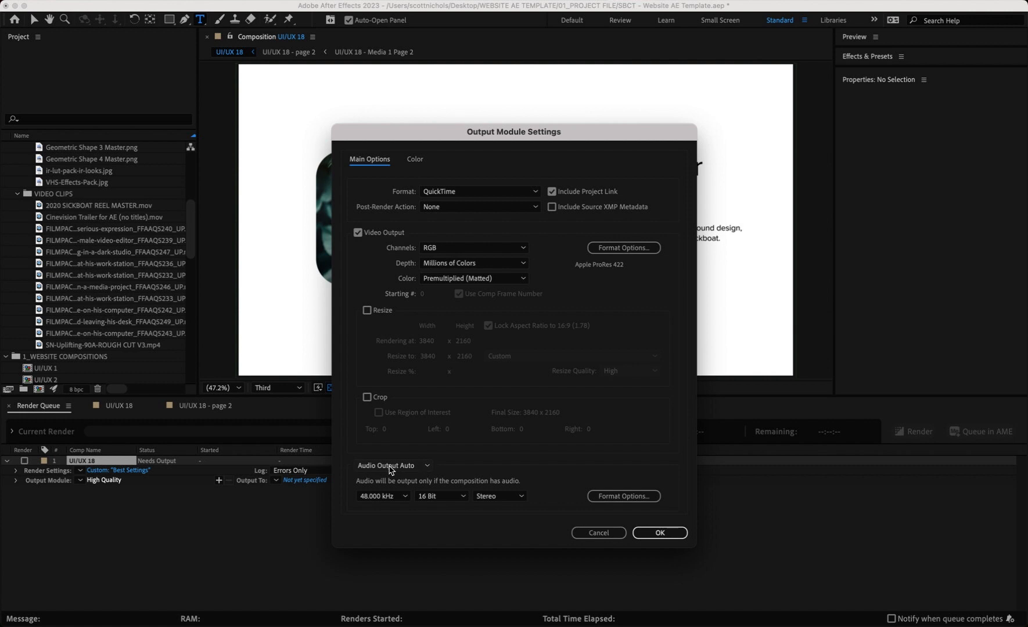
click(390, 467)
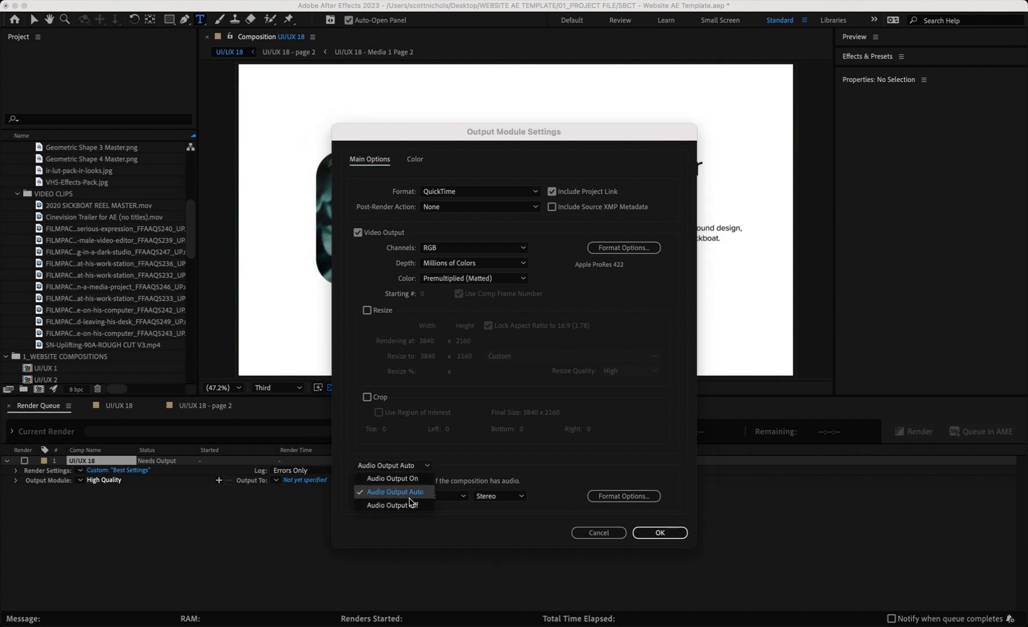
click(392, 505)
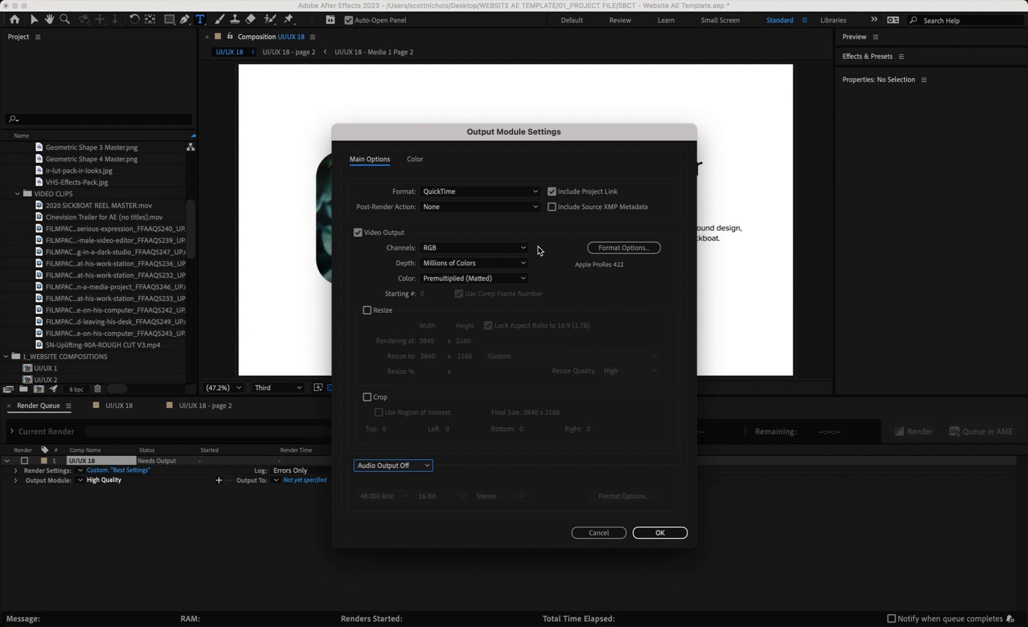
Set the QuickTime video codec of the output module to Apple ProRes 4444
click(622, 246)
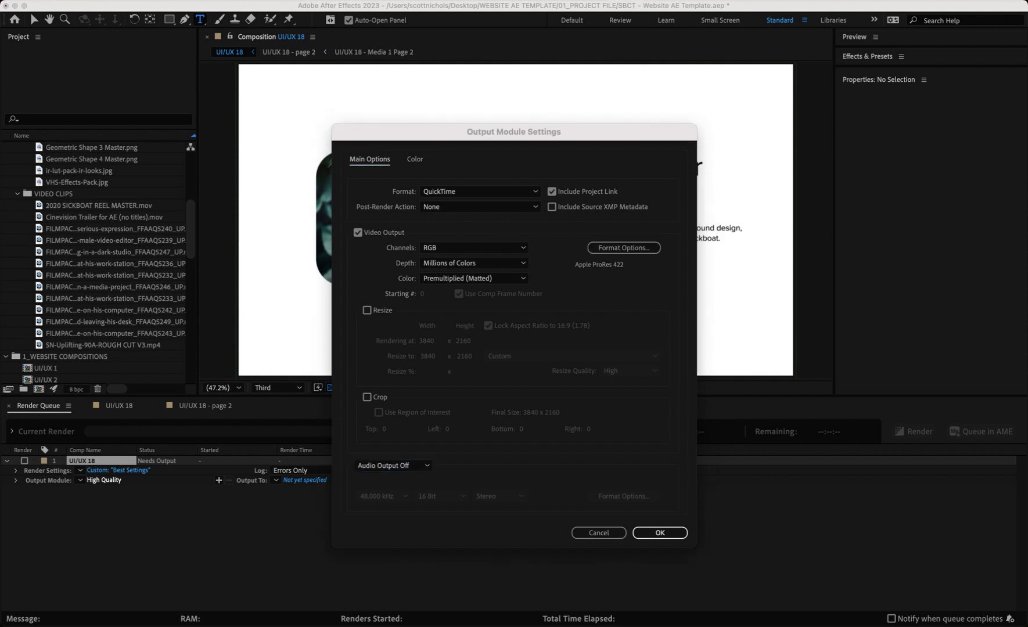
drag(568, 216, 277, 29)
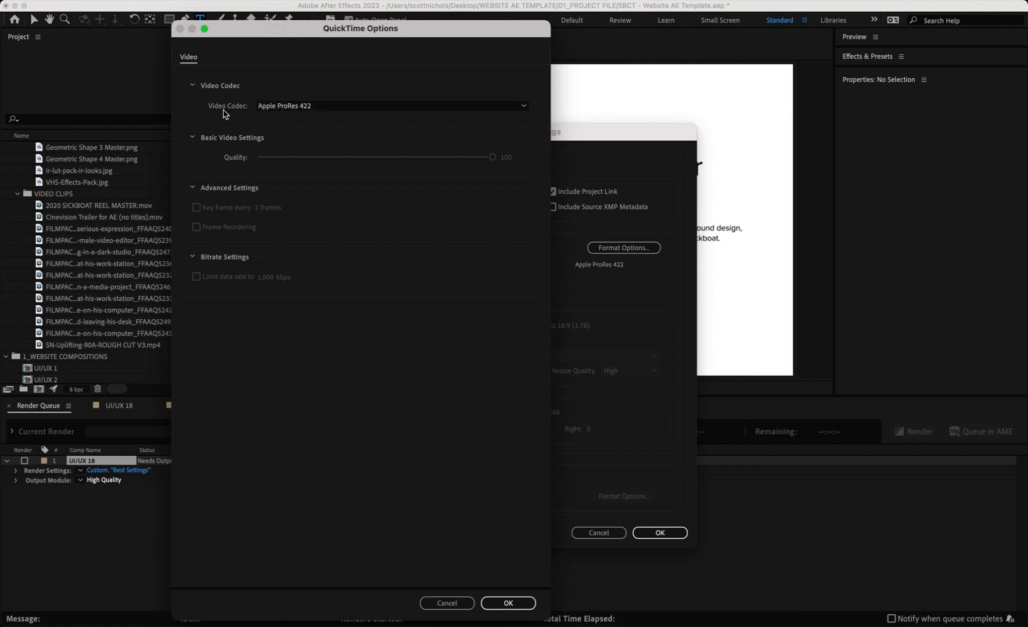
click(284, 106)
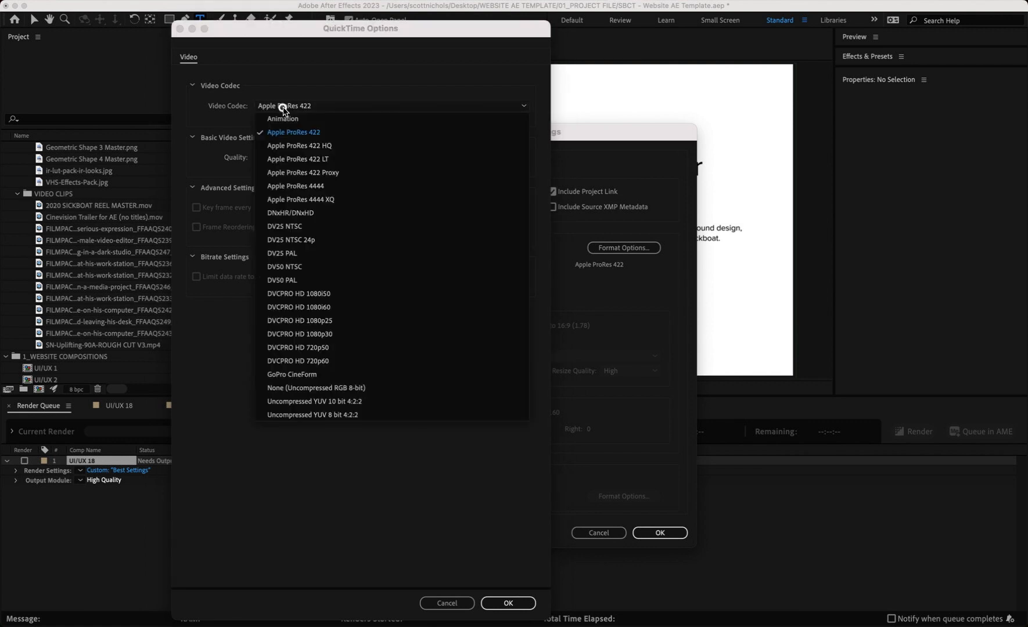
click(302, 187)
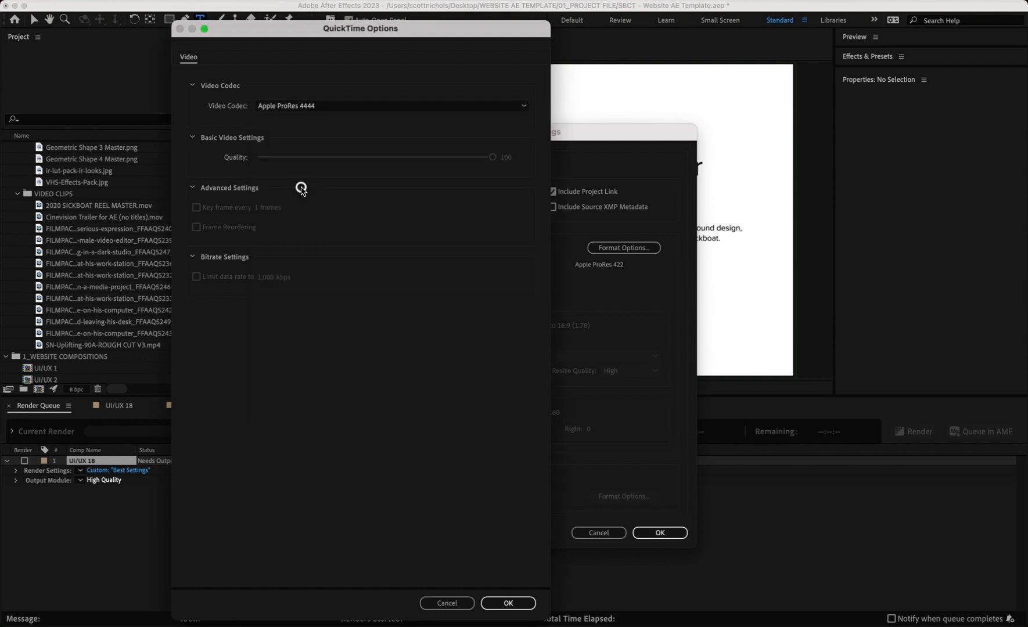
click(516, 603)
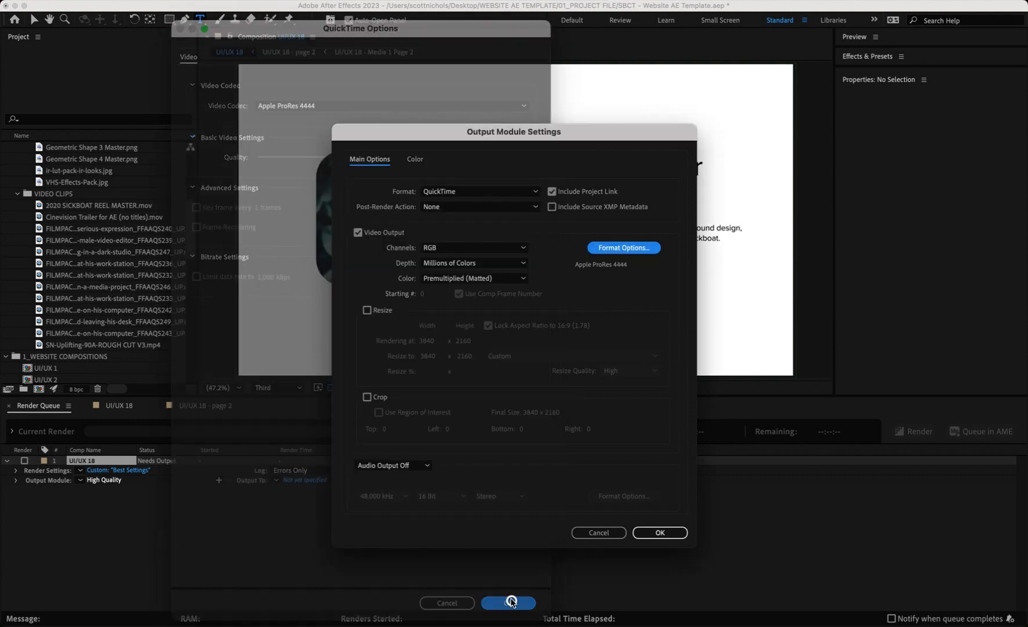
Set the output channels to RGB + Alpha and accept the output module settings
click(446, 249)
click(451, 288)
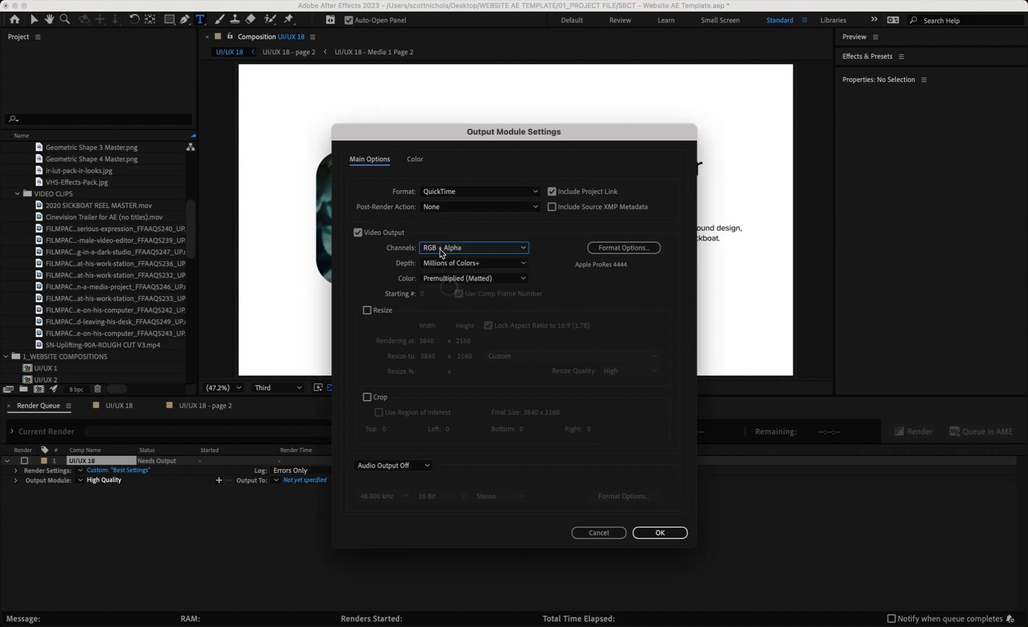
click(657, 533)
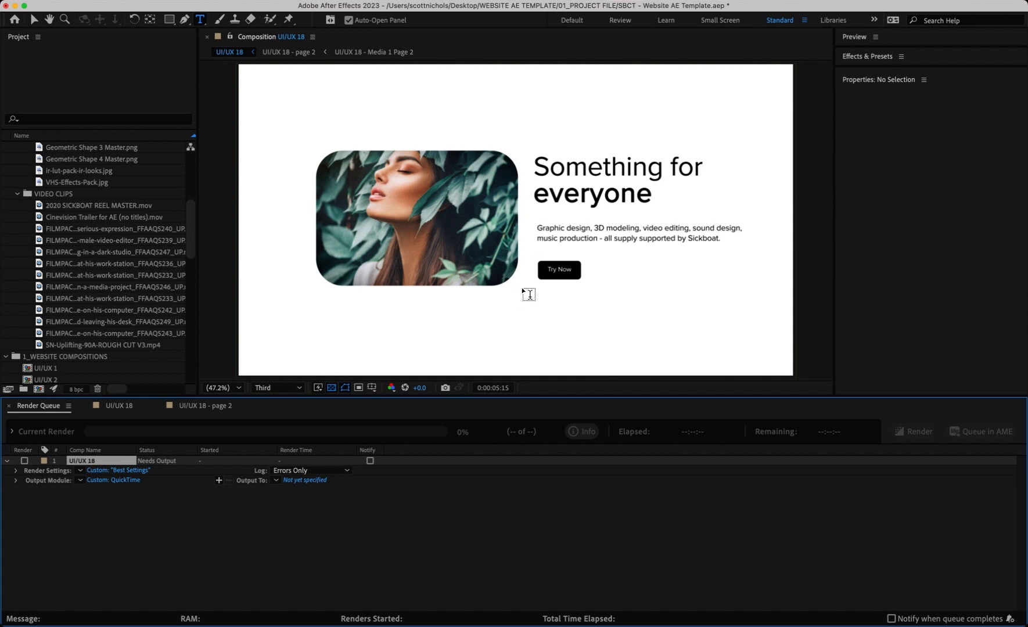
Check the output file name and save location for the UI/UX 18 render, leaving the destination unspecified
click(305, 480)
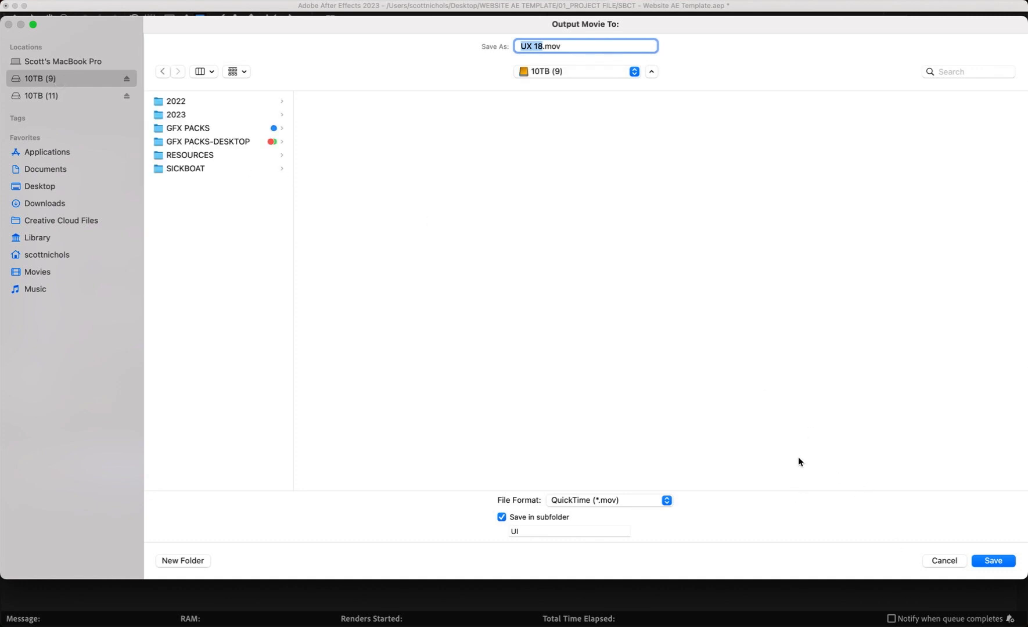
click(942, 561)
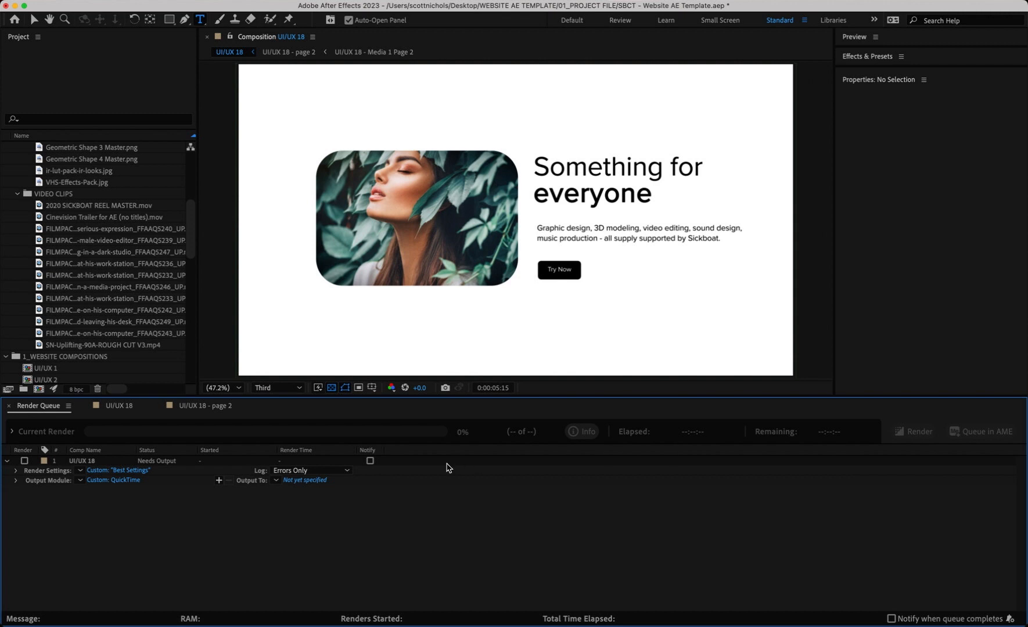